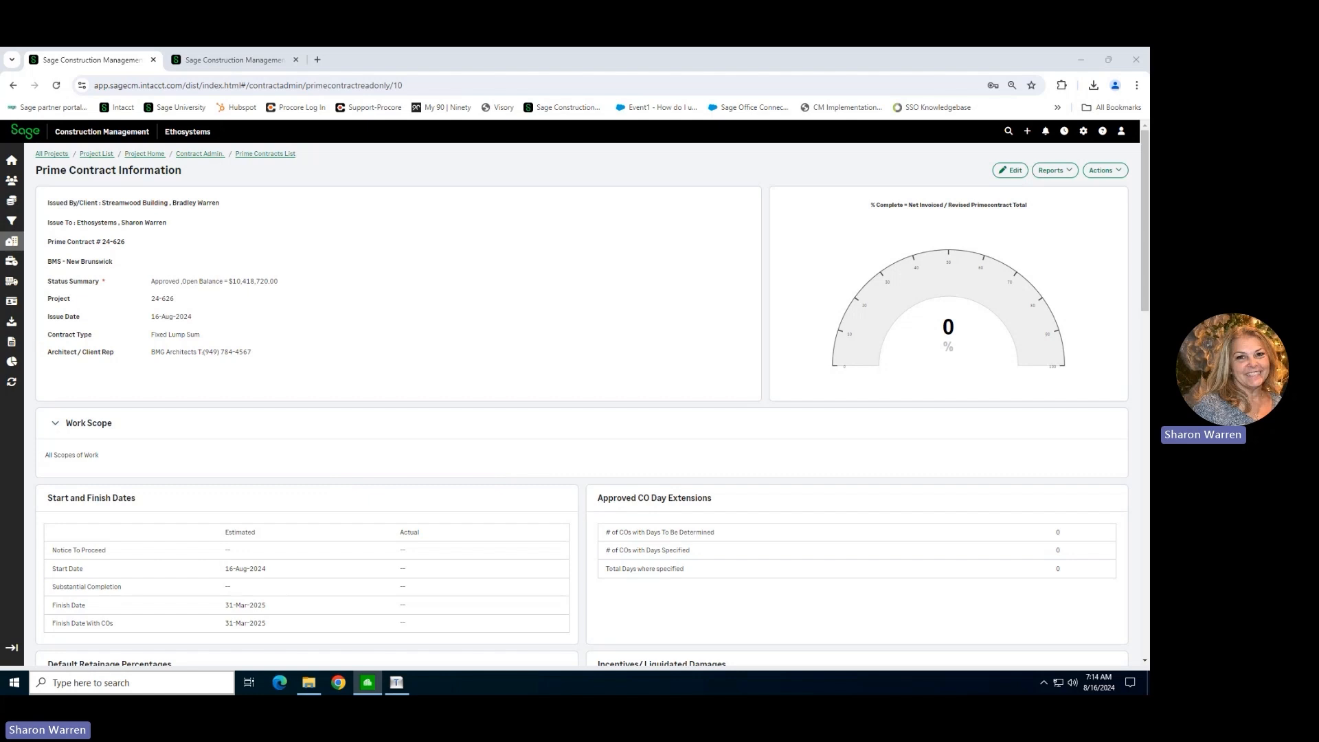
drag(0, 244, 727, 165)
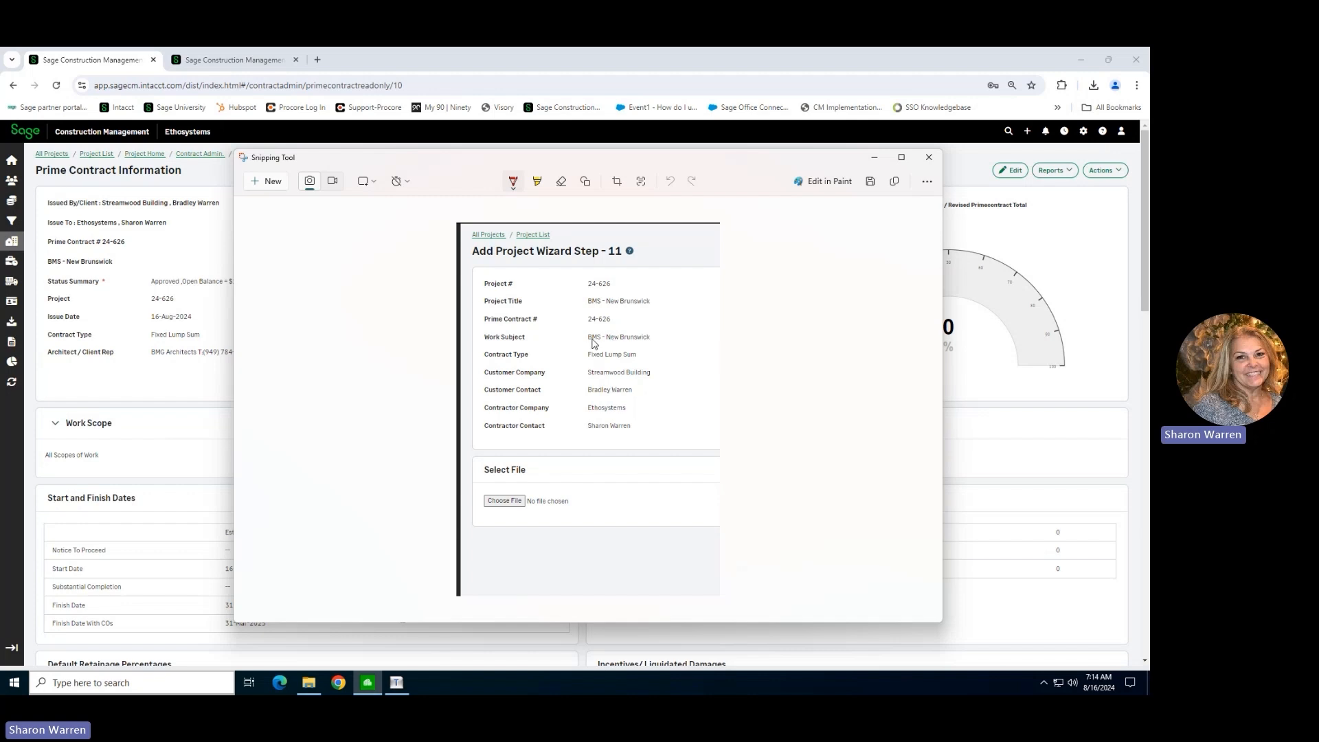
drag(731, 168, 0, 196)
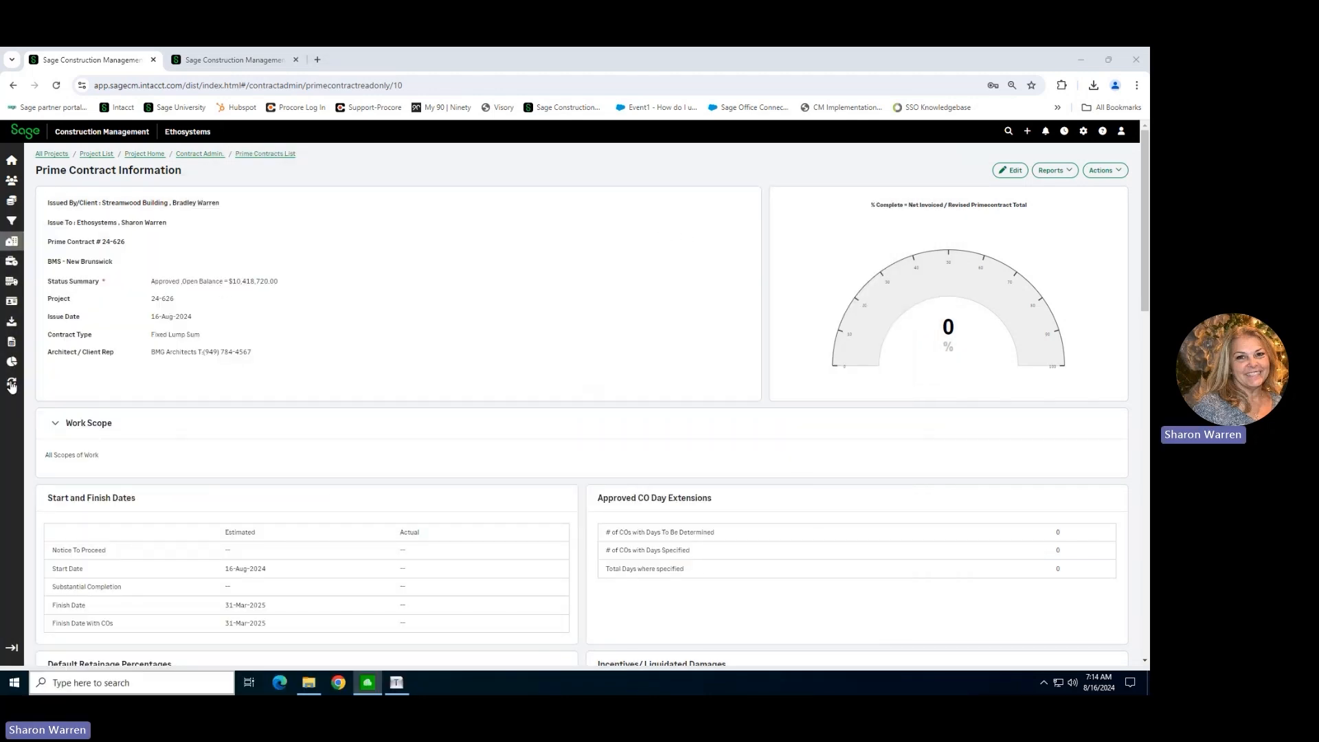
Open the Accounting Link in a new tab and start its Batch Post Wizard.
mouse_move(8, 387)
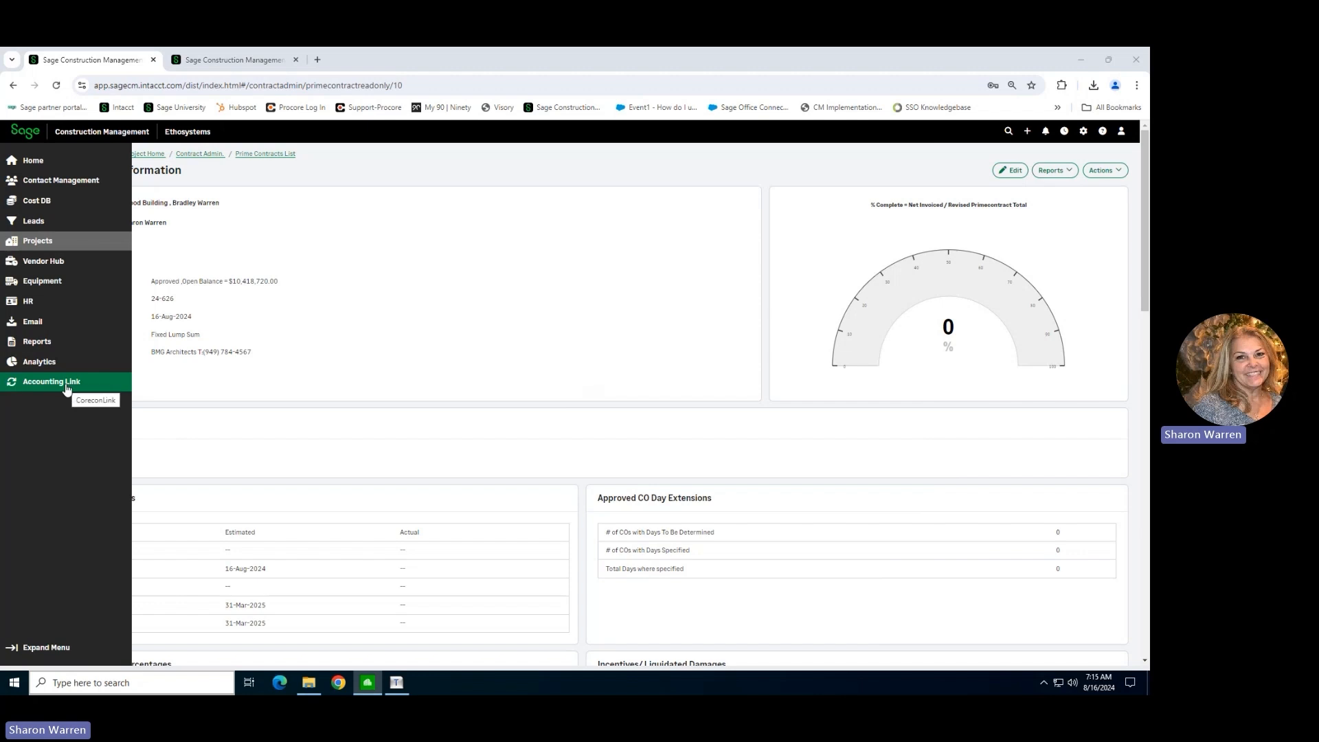
click(67, 387)
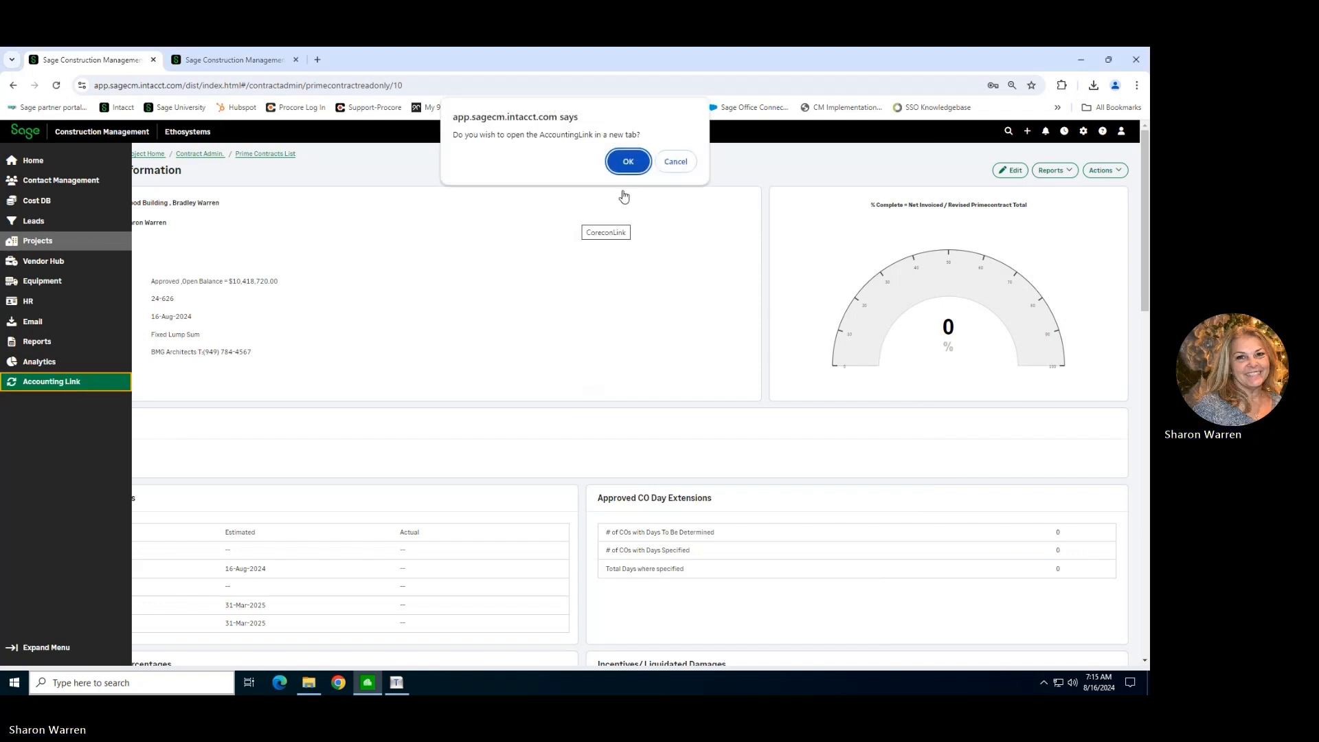
click(628, 162)
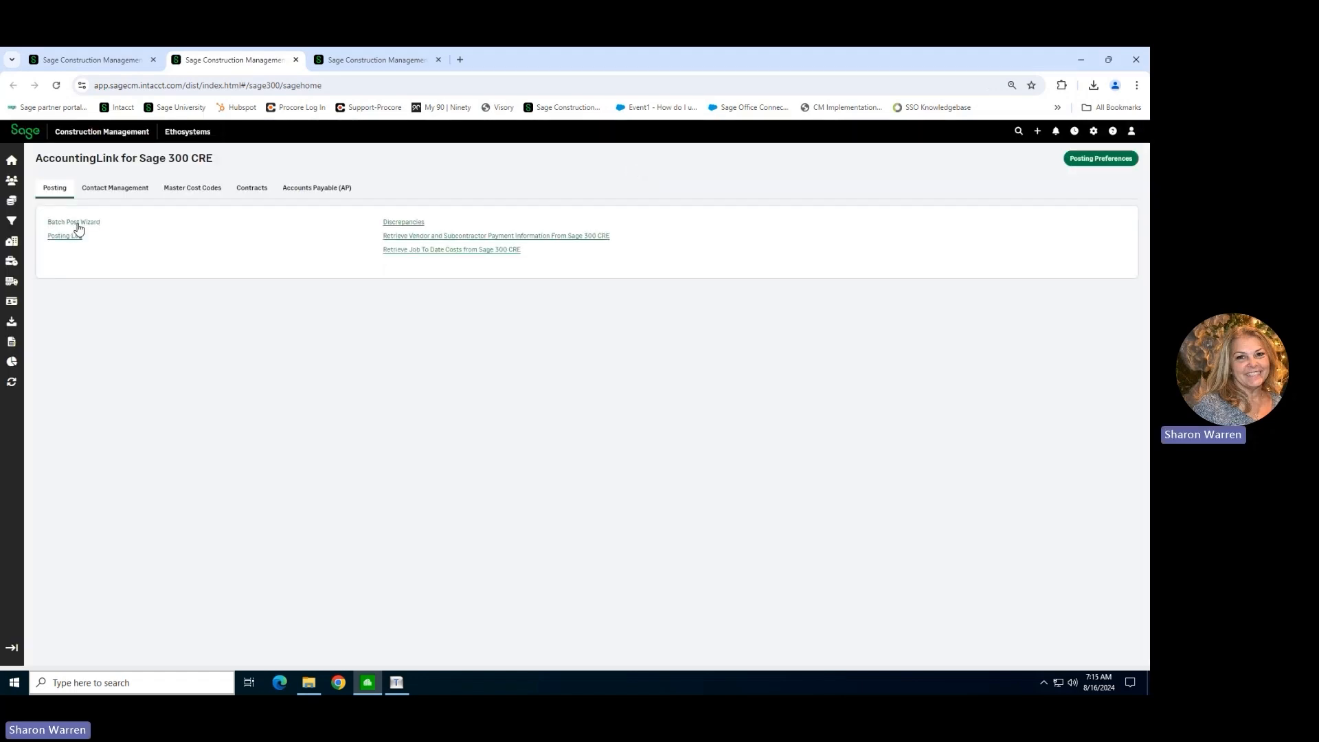
click(76, 224)
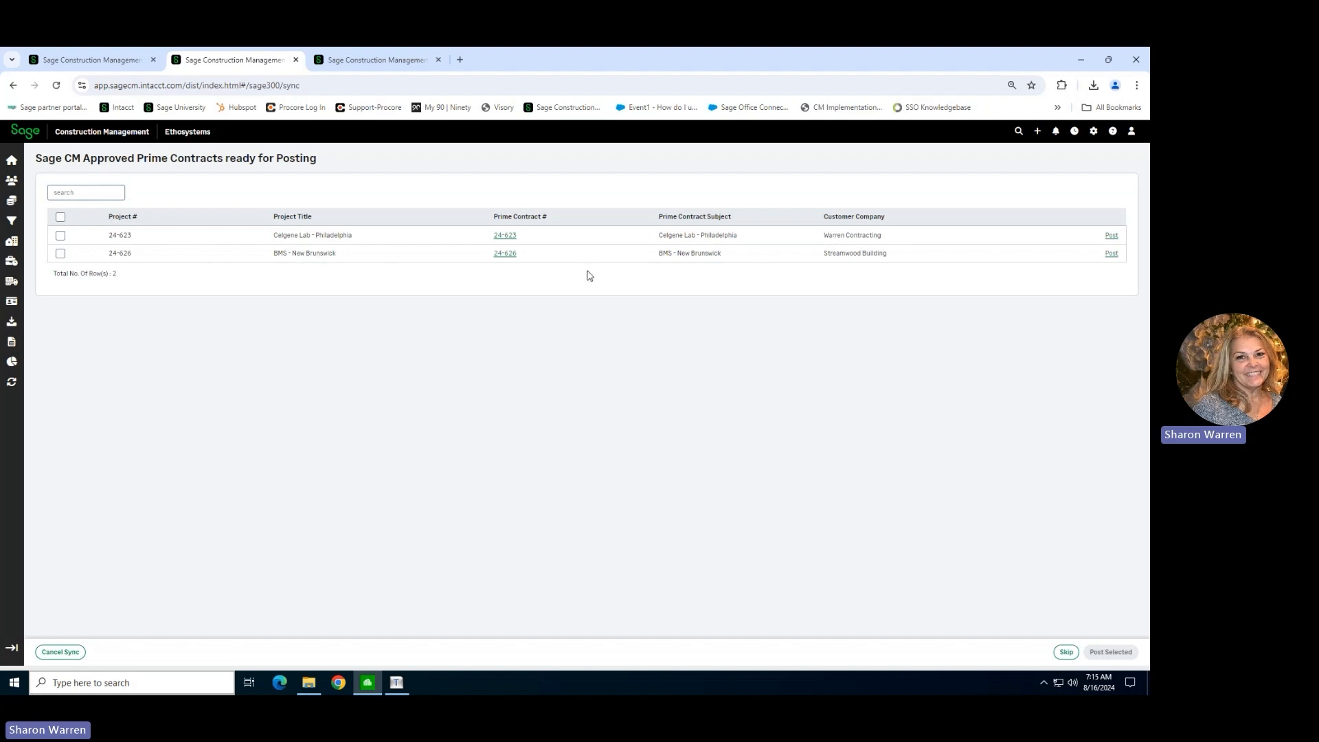
Post only prime contract 24-626 (BMS - New Brunswick) from the contracts ready for posting, without processing it in the background.
click(60, 218)
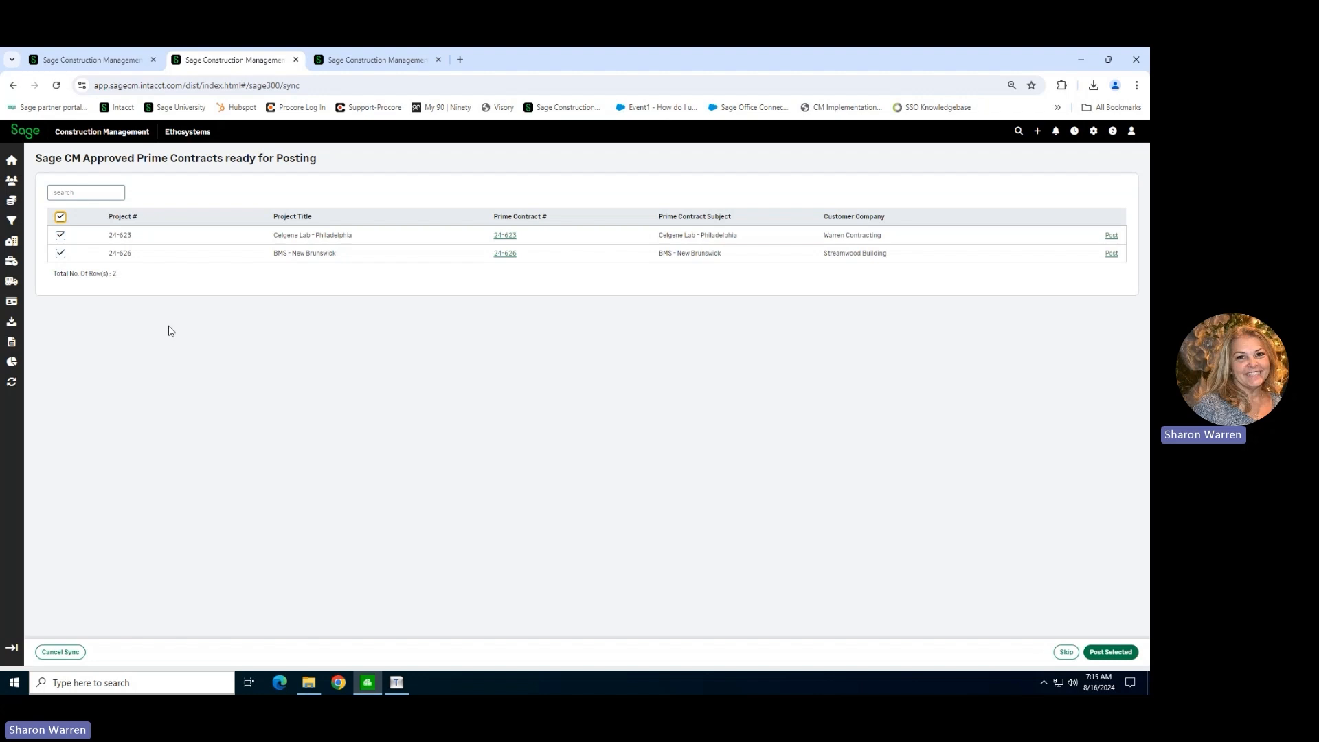
click(60, 217)
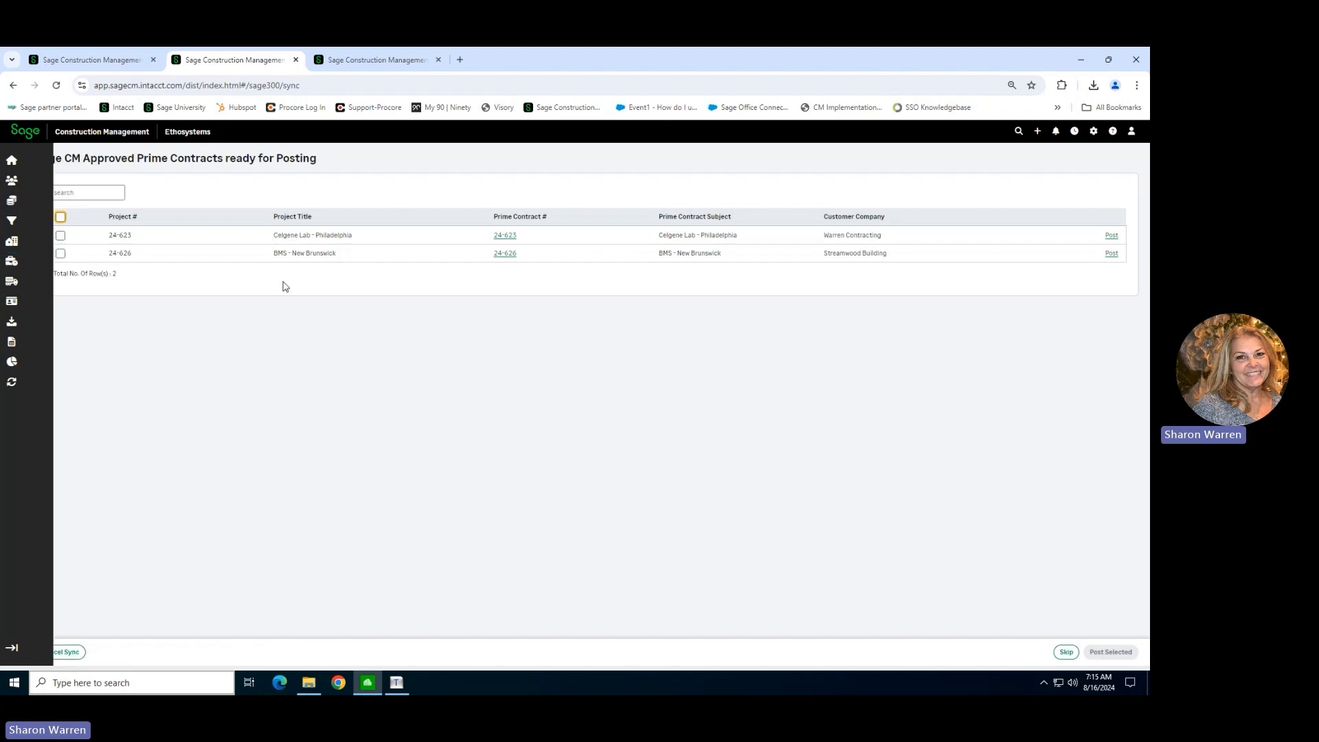
click(61, 253)
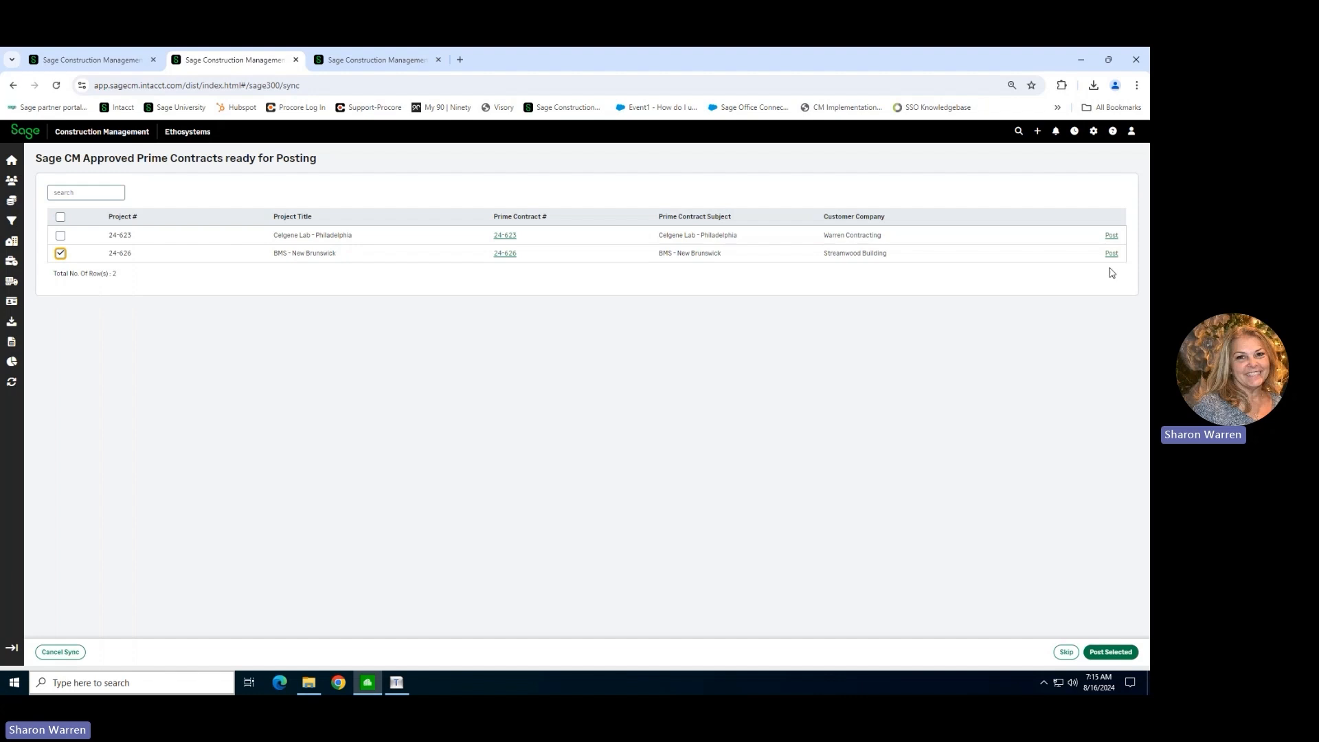
click(1098, 658)
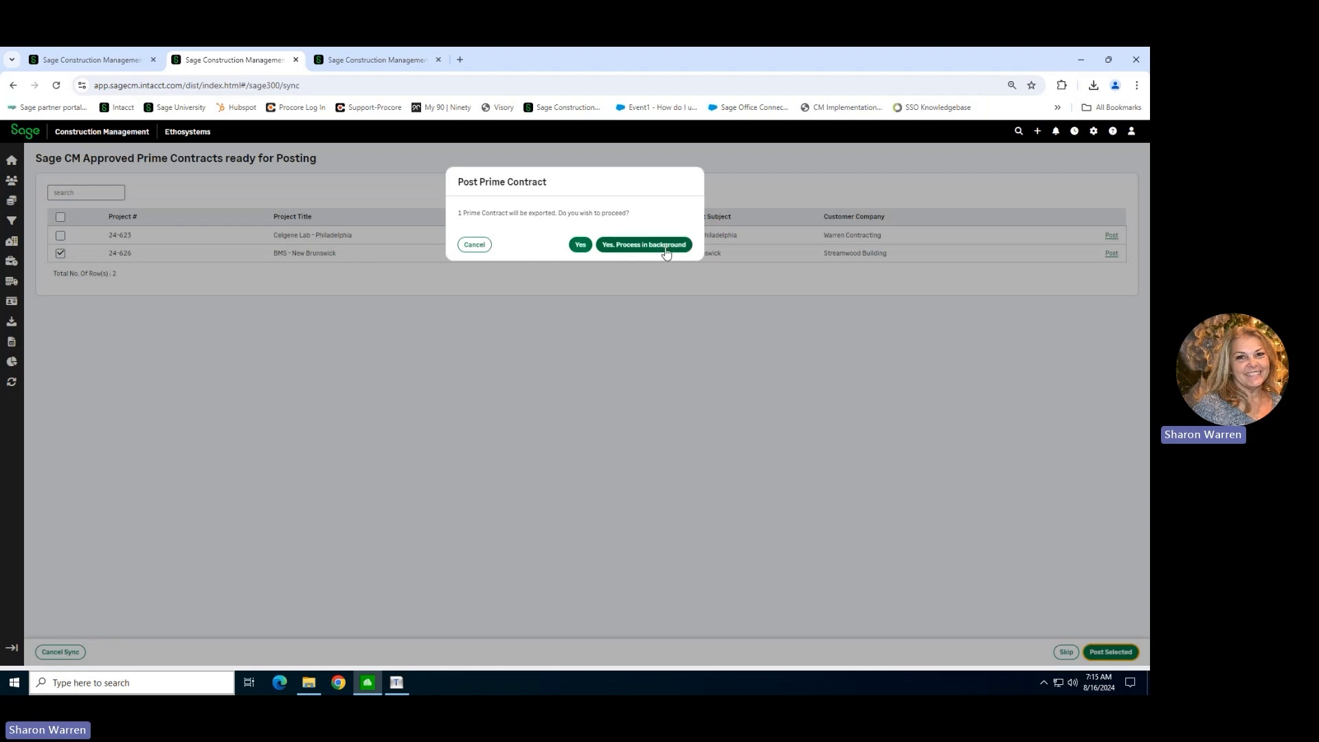
click(585, 247)
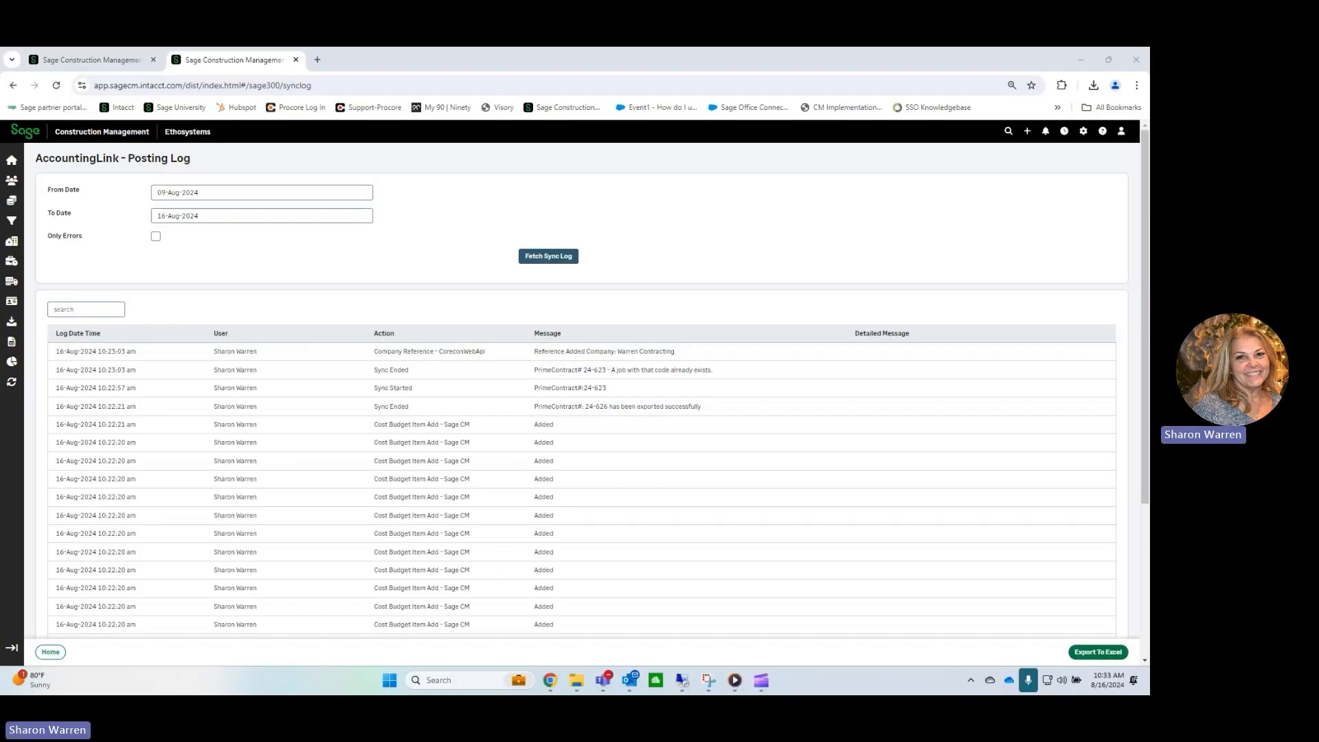
Switch to Sage 300 Construction and Real Estate and inspect the Import Estimates batch in the Job Cost Entries by Batch inquiry, using new transactions.
key(alt+Tab)
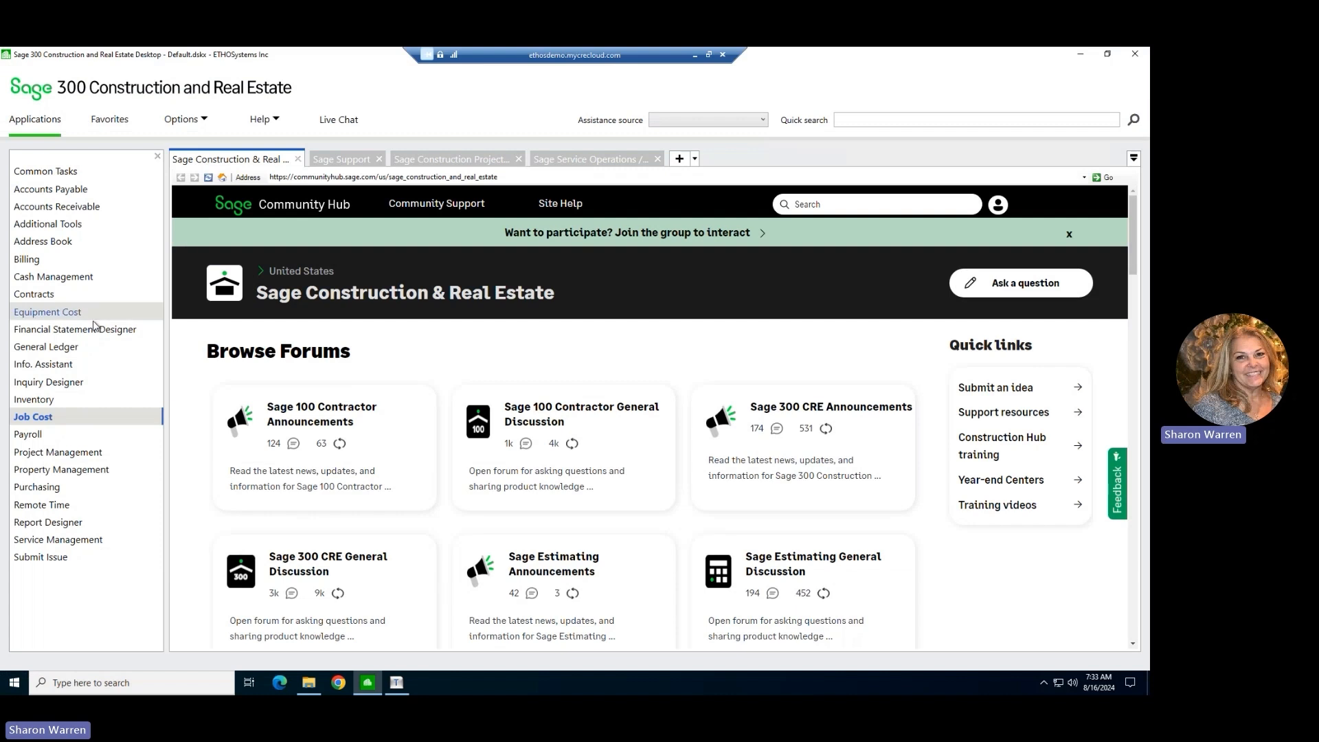
click(103, 422)
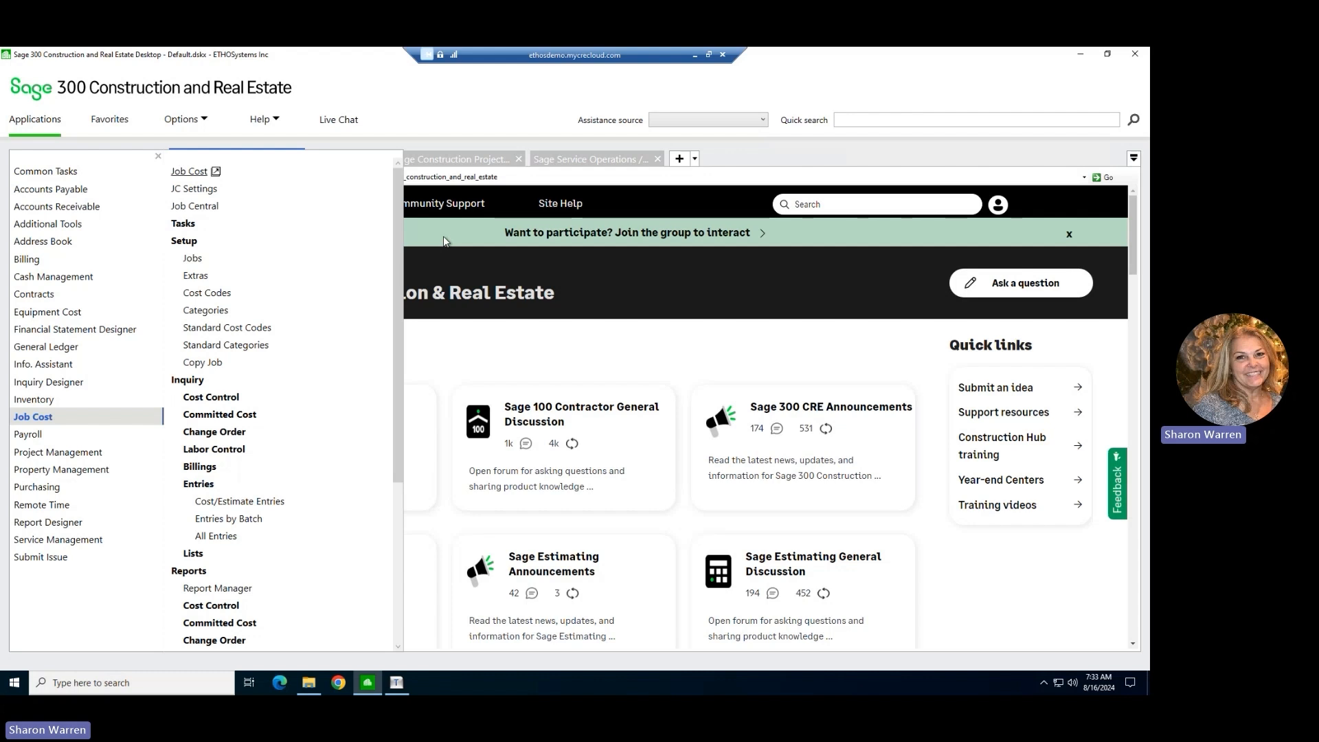
click(228, 519)
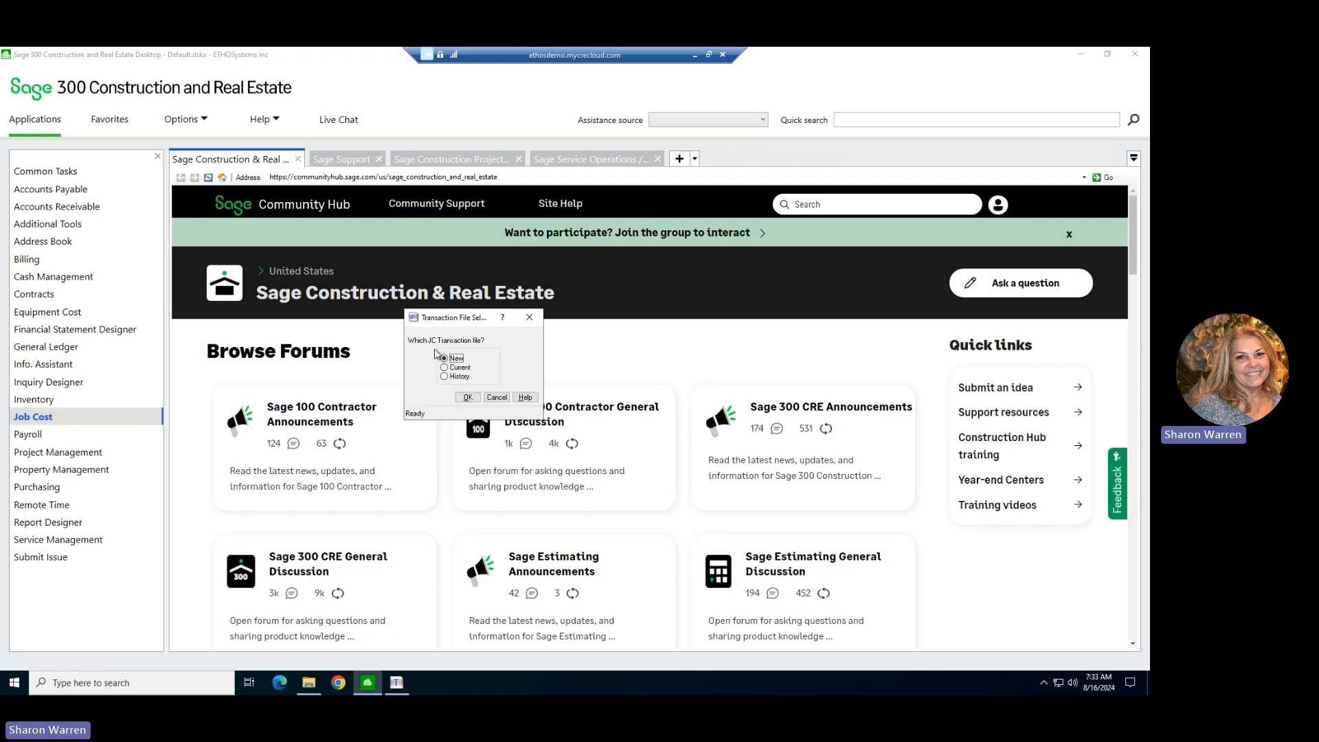
click(465, 398)
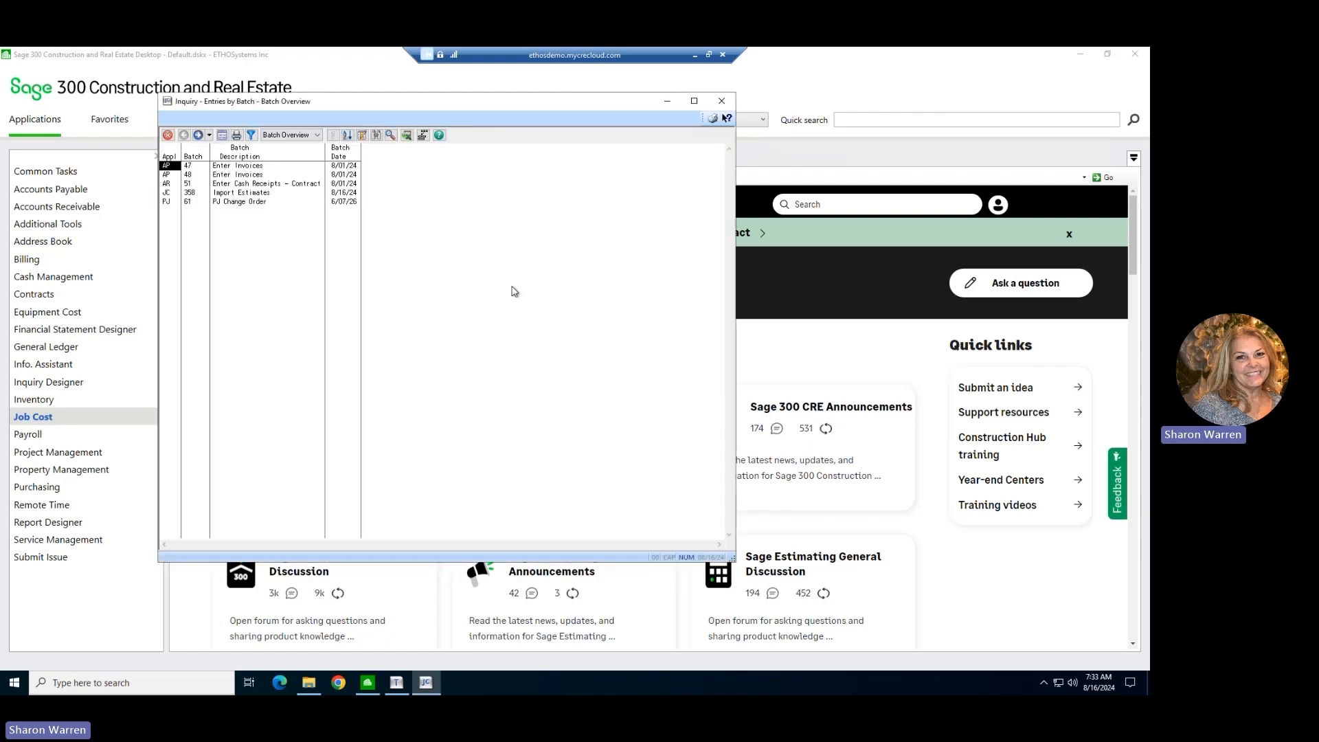
double_click(233, 195)
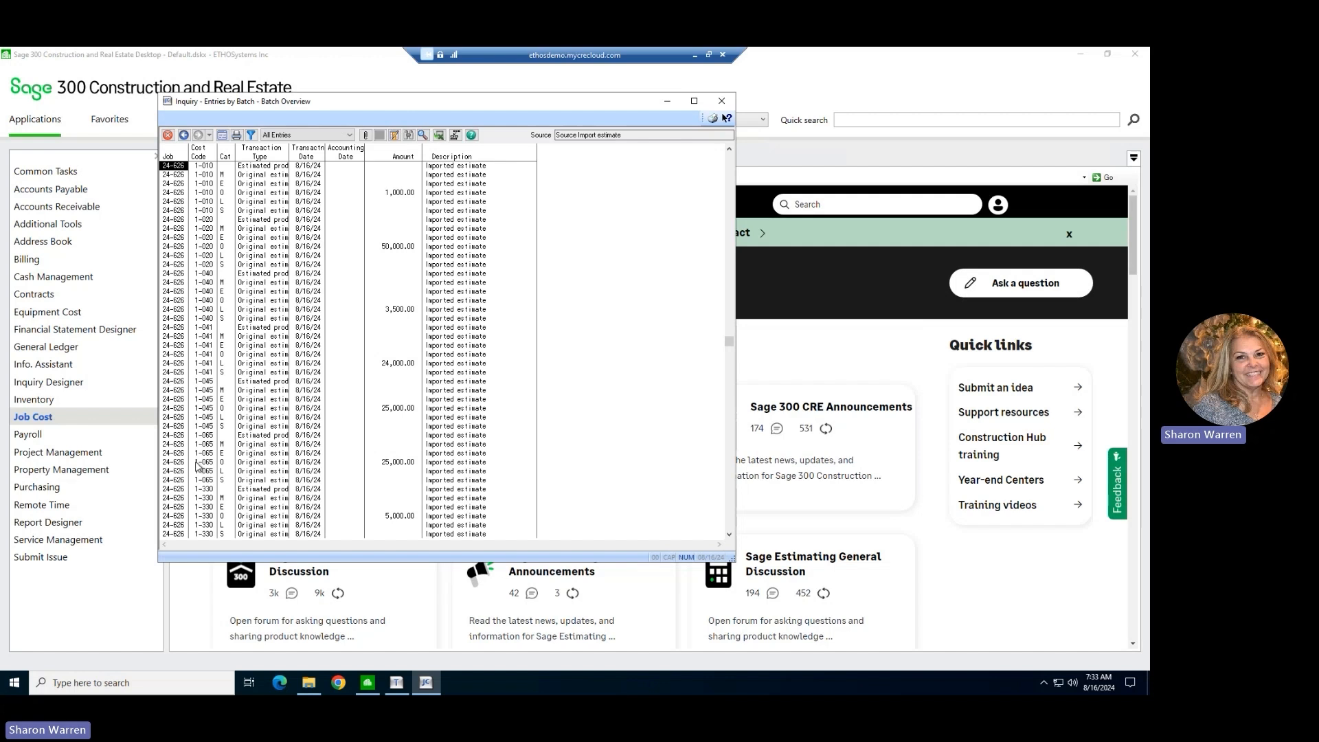
scroll(364, 371, down, 8)
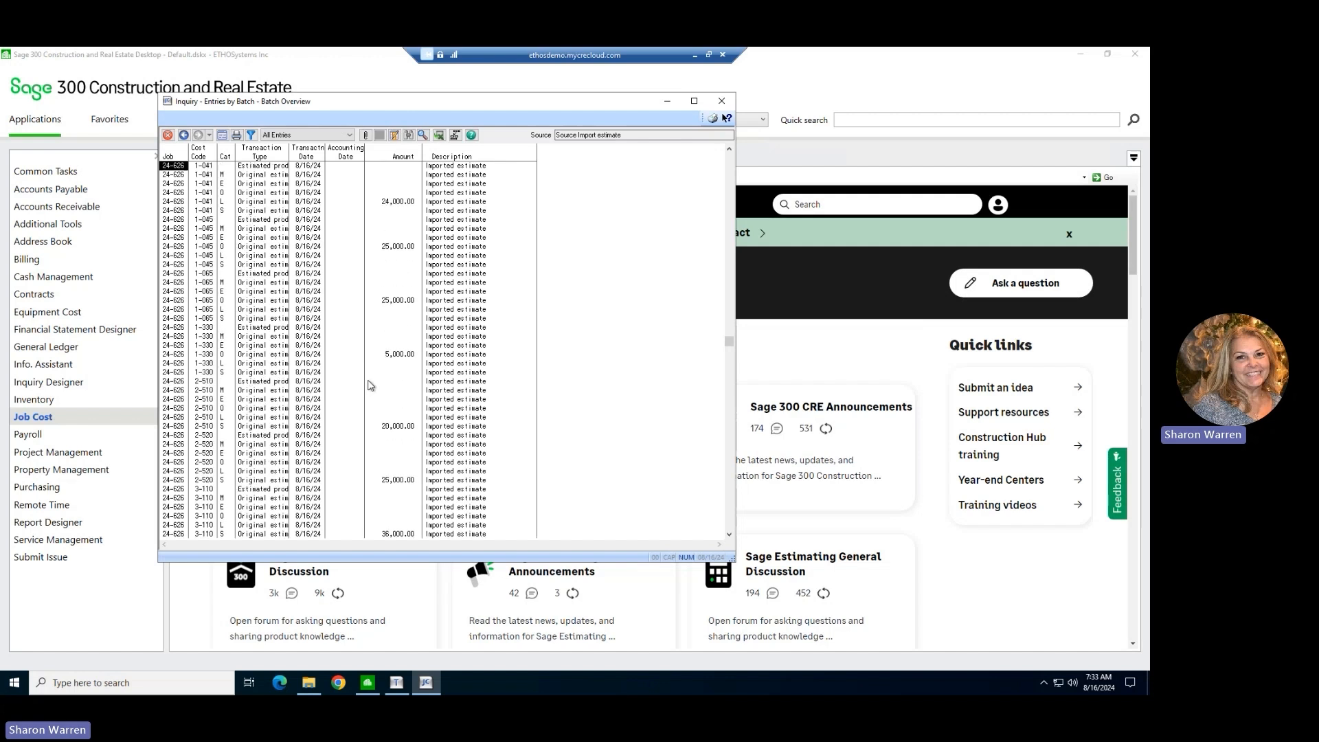
scroll(371, 390, down, 3)
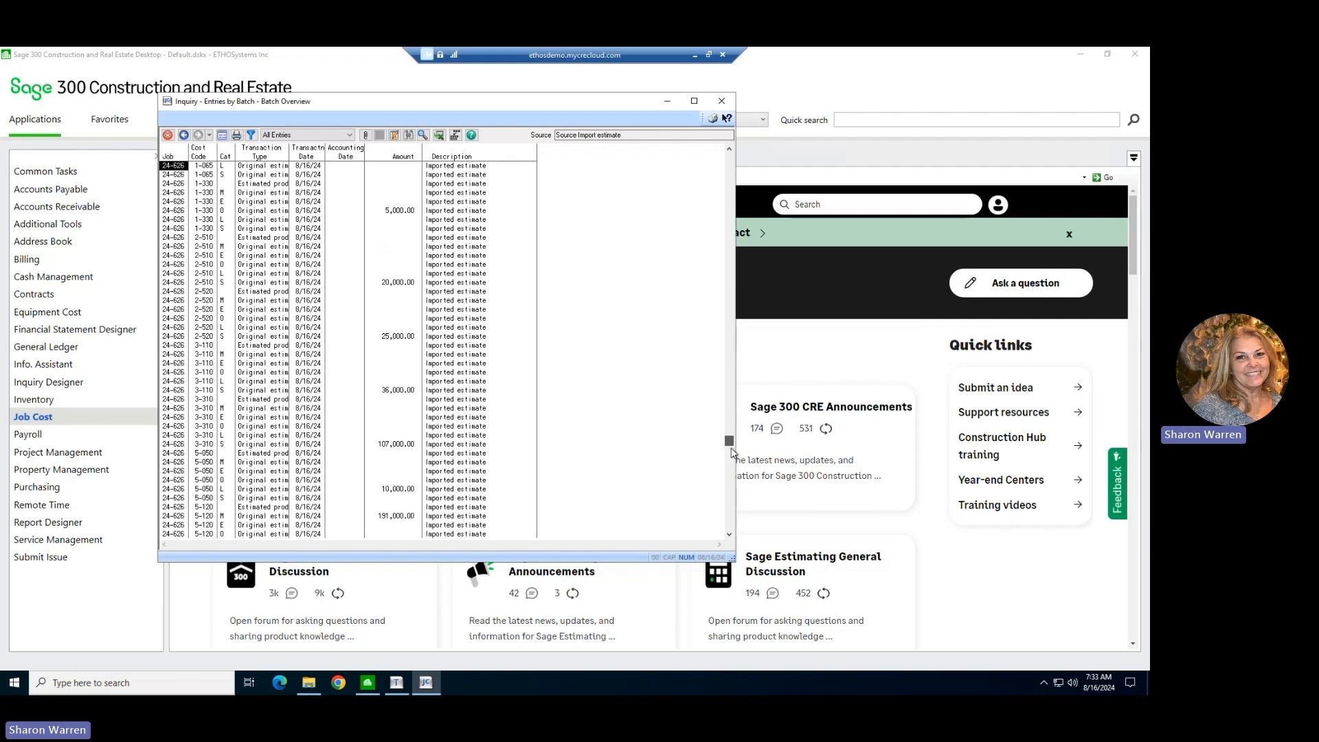
click(731, 489)
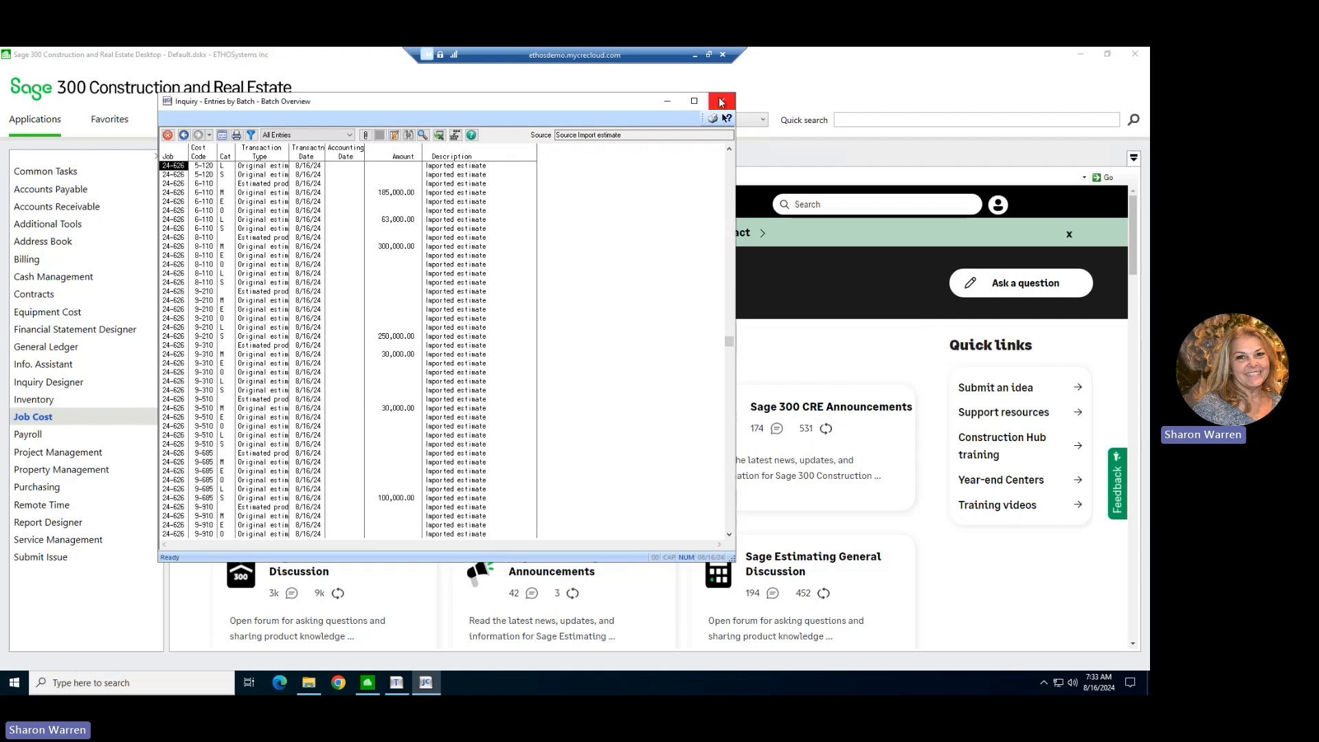
click(721, 101)
Preview the Job Cost Entries by Batch report using the new and current JC transaction files, with no batch range.
click(144, 421)
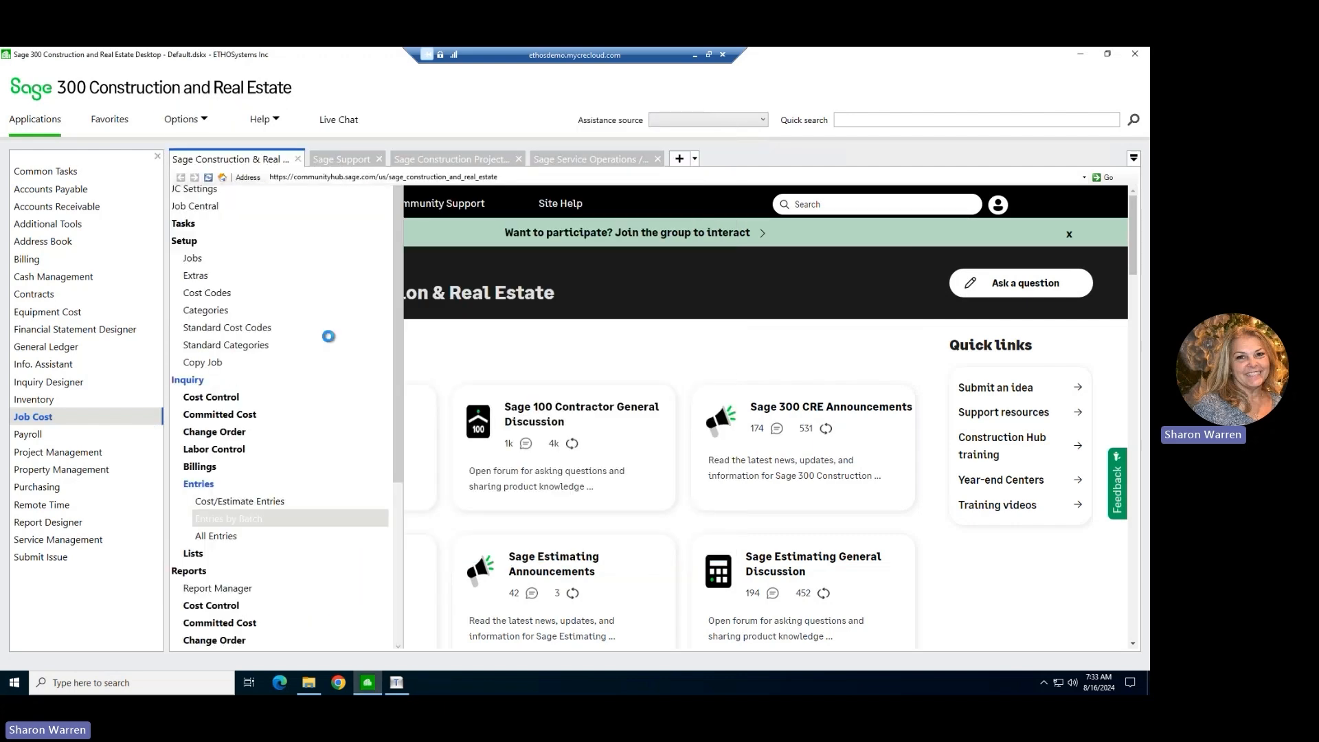
mouse_move(138, 422)
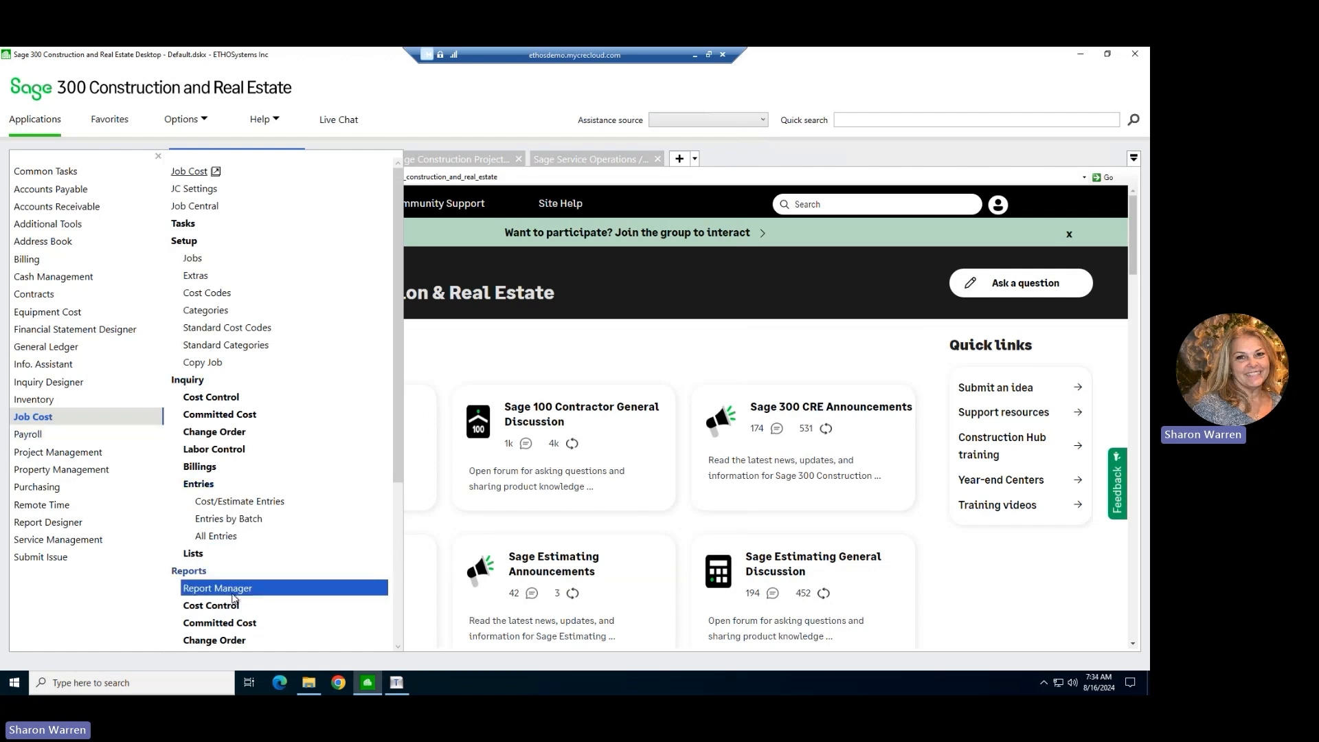
scroll(232, 598, down, 4)
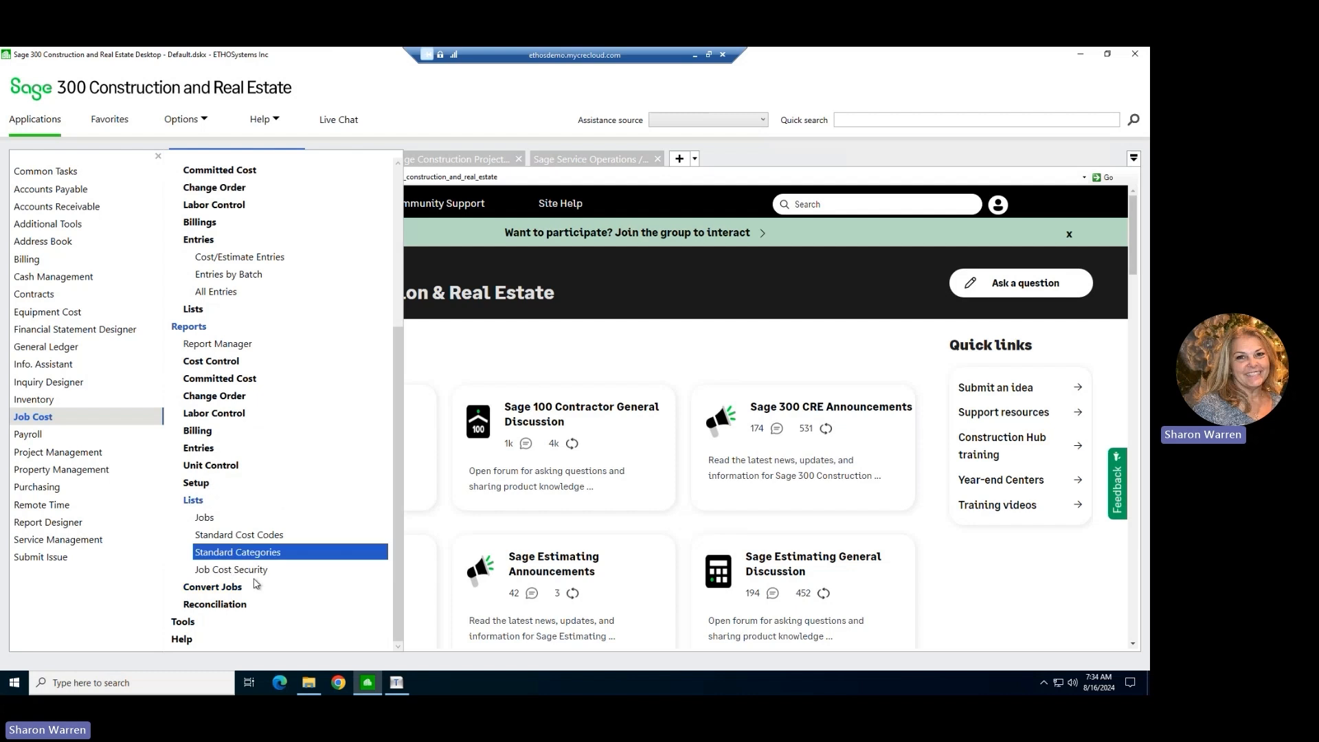
mouse_move(202, 452)
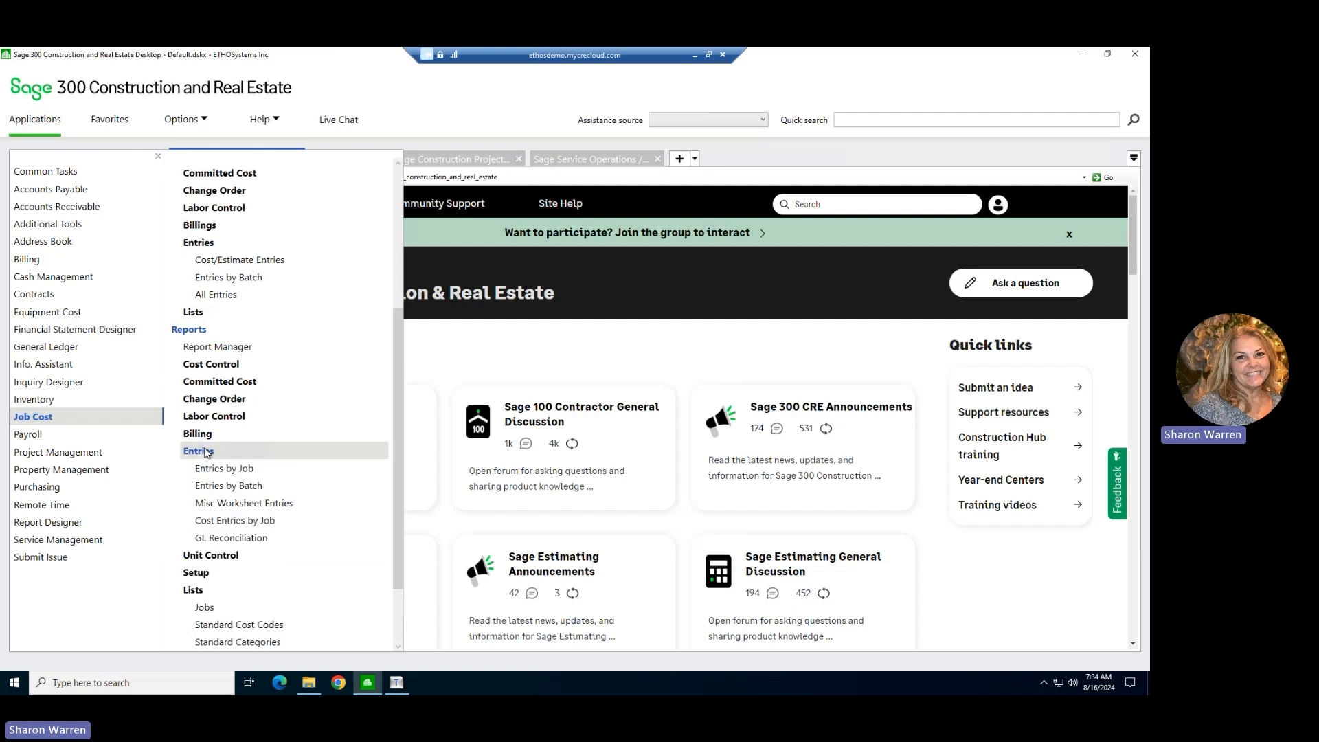
click(226, 488)
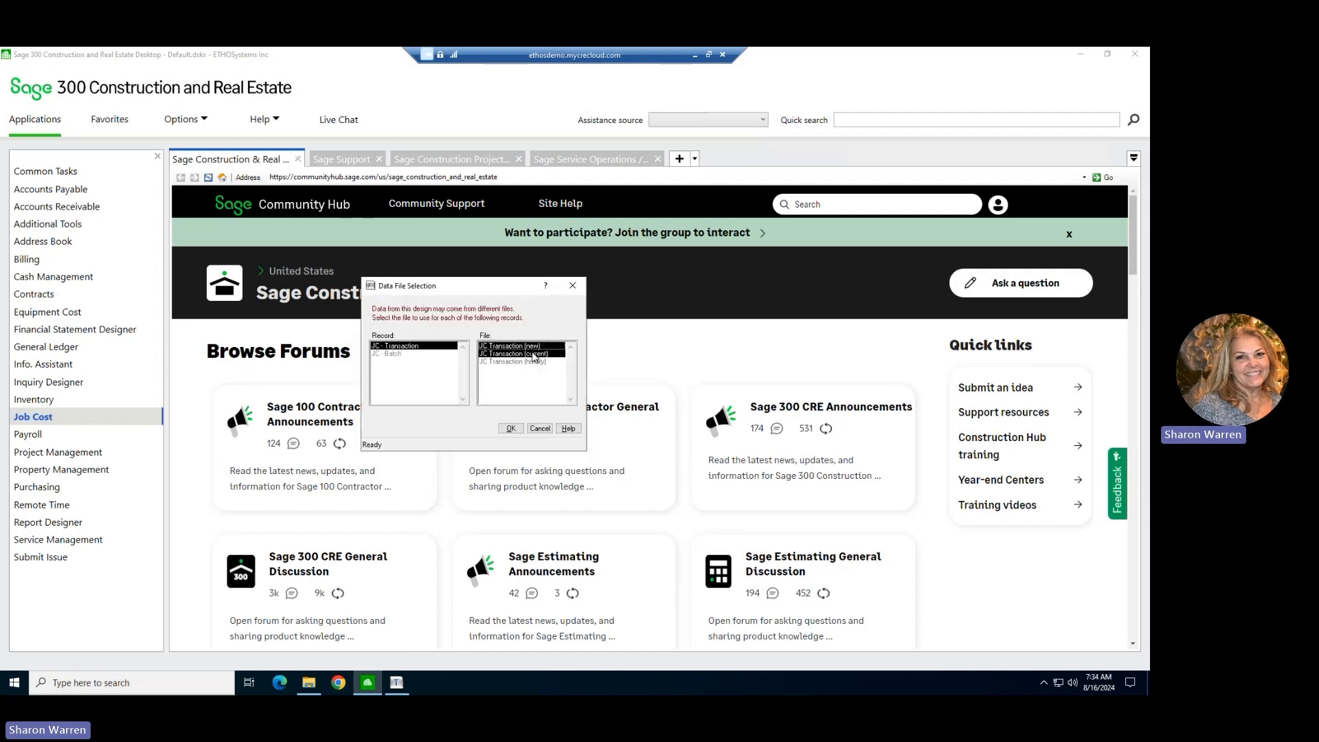
click(514, 430)
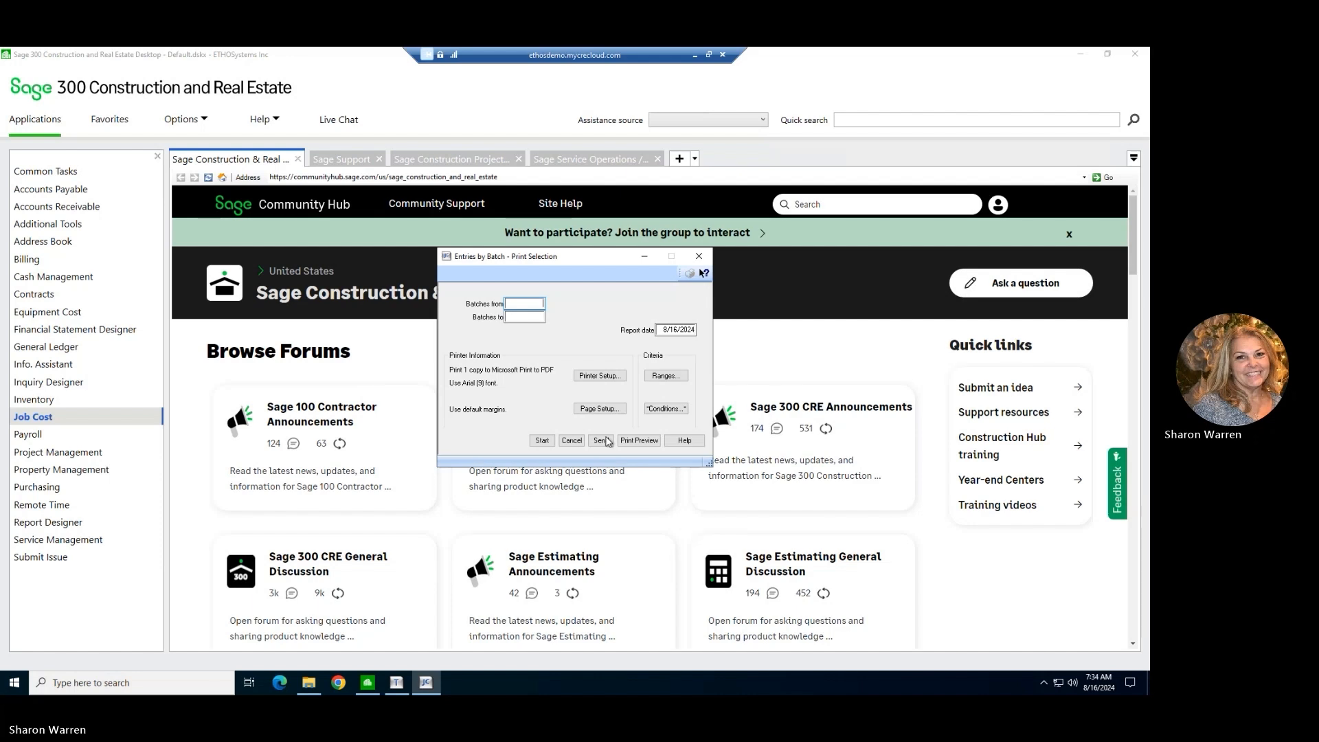
click(642, 443)
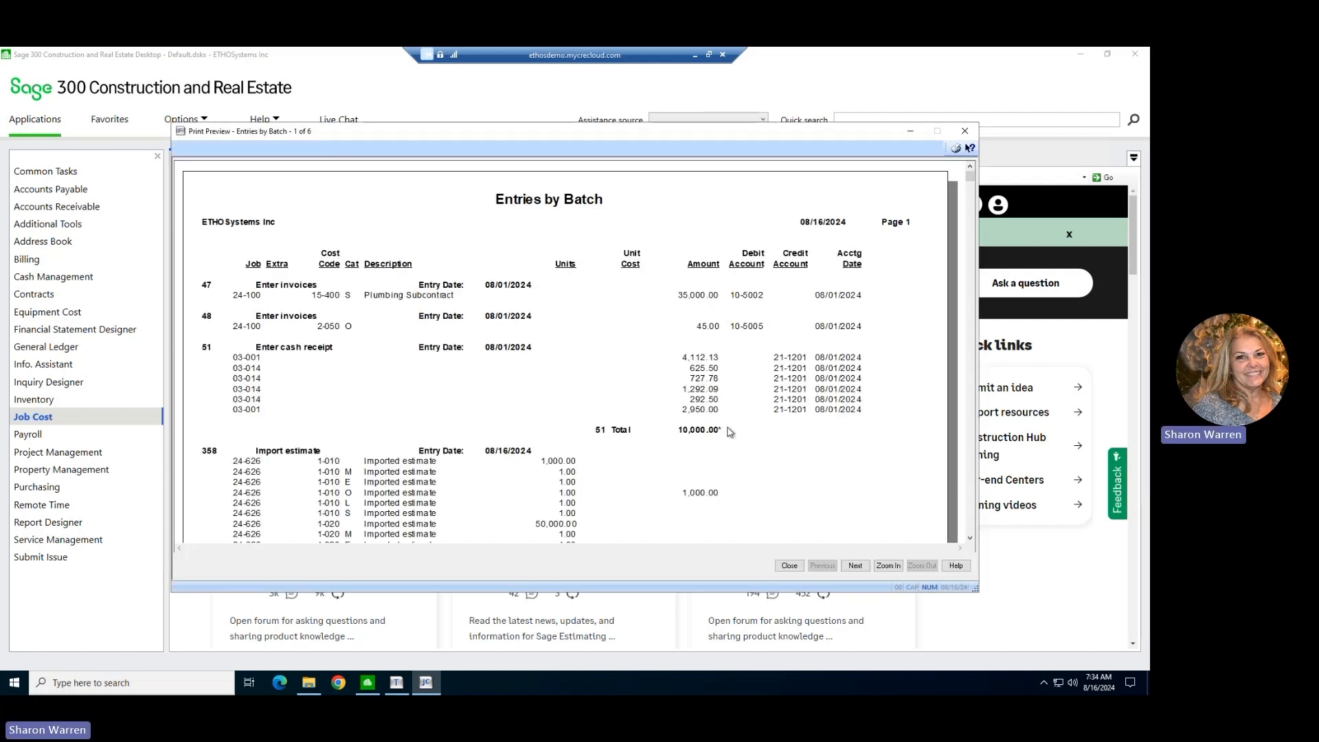
Examine the imported estimate entries for job 24-626 and the batch total in the Entries by Batch report preview.
scroll(730, 432, down, 3)
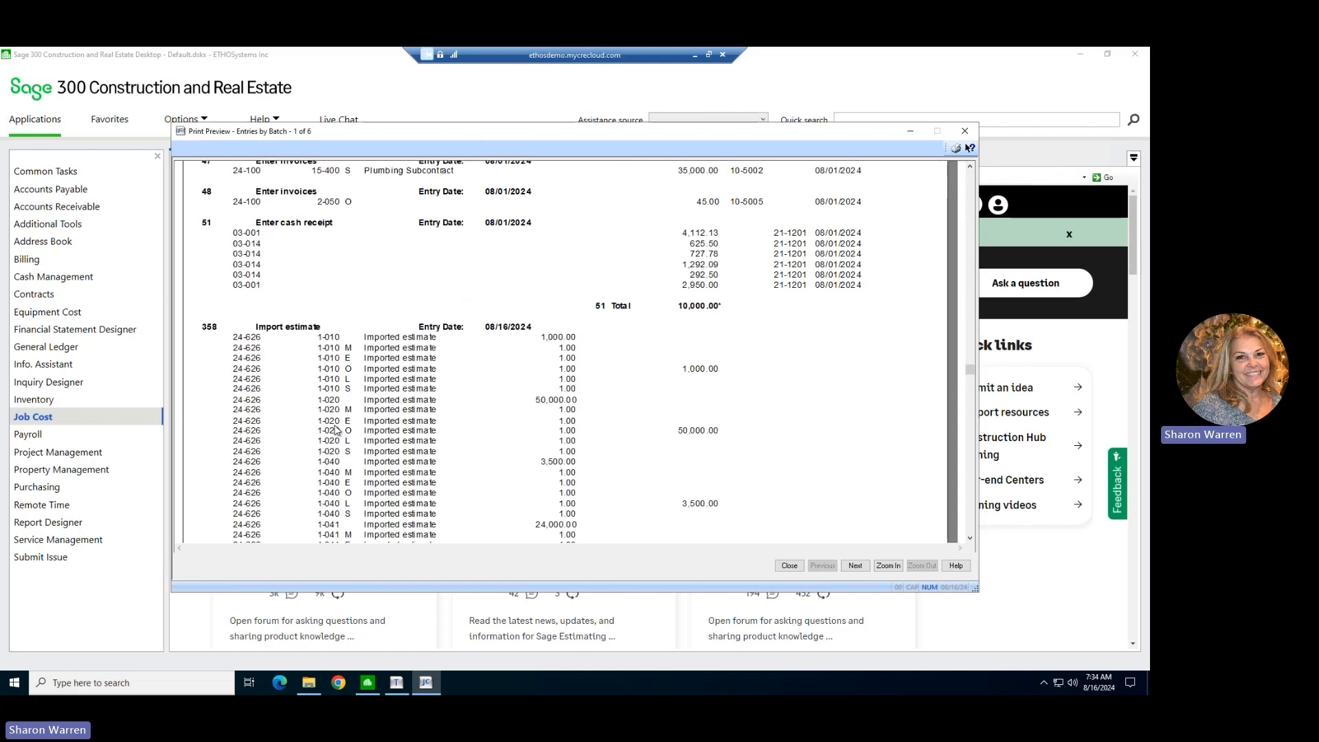
scroll(431, 430, down, 3)
scroll(481, 408, down, 15)
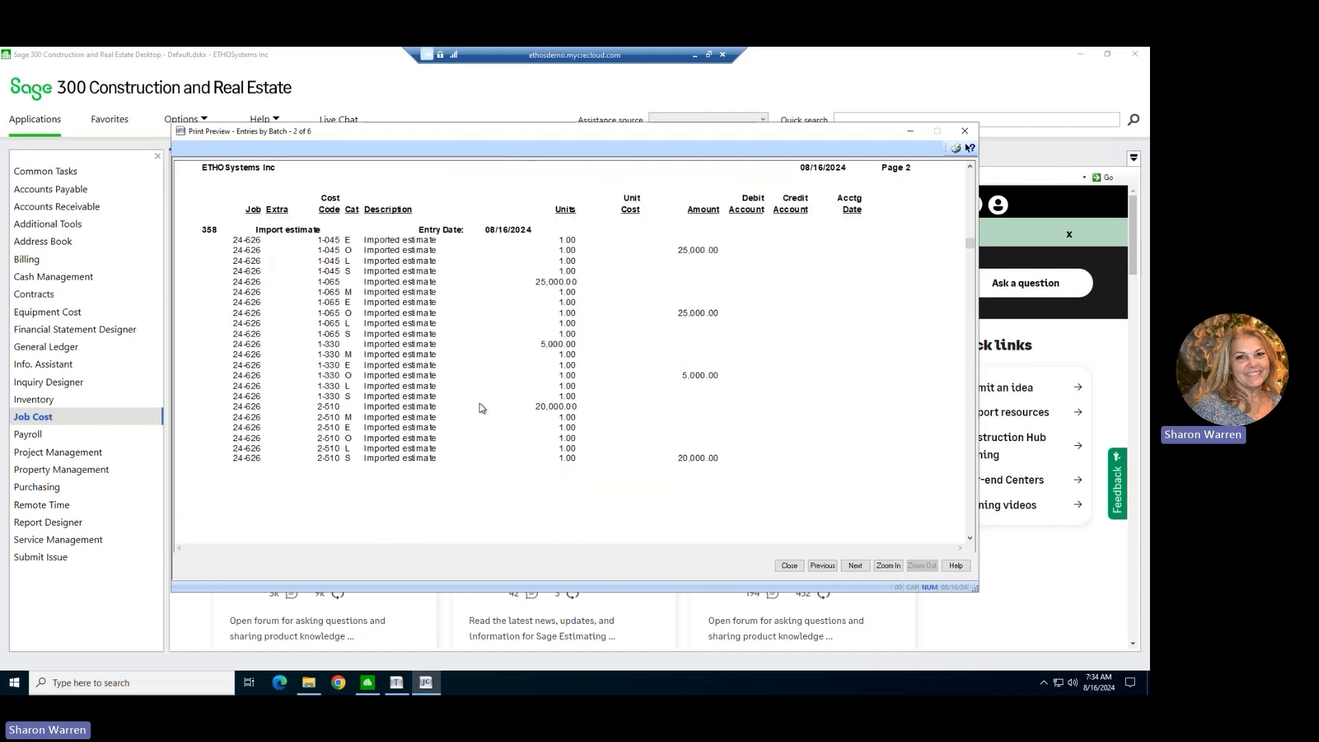
scroll(481, 408, down, 15)
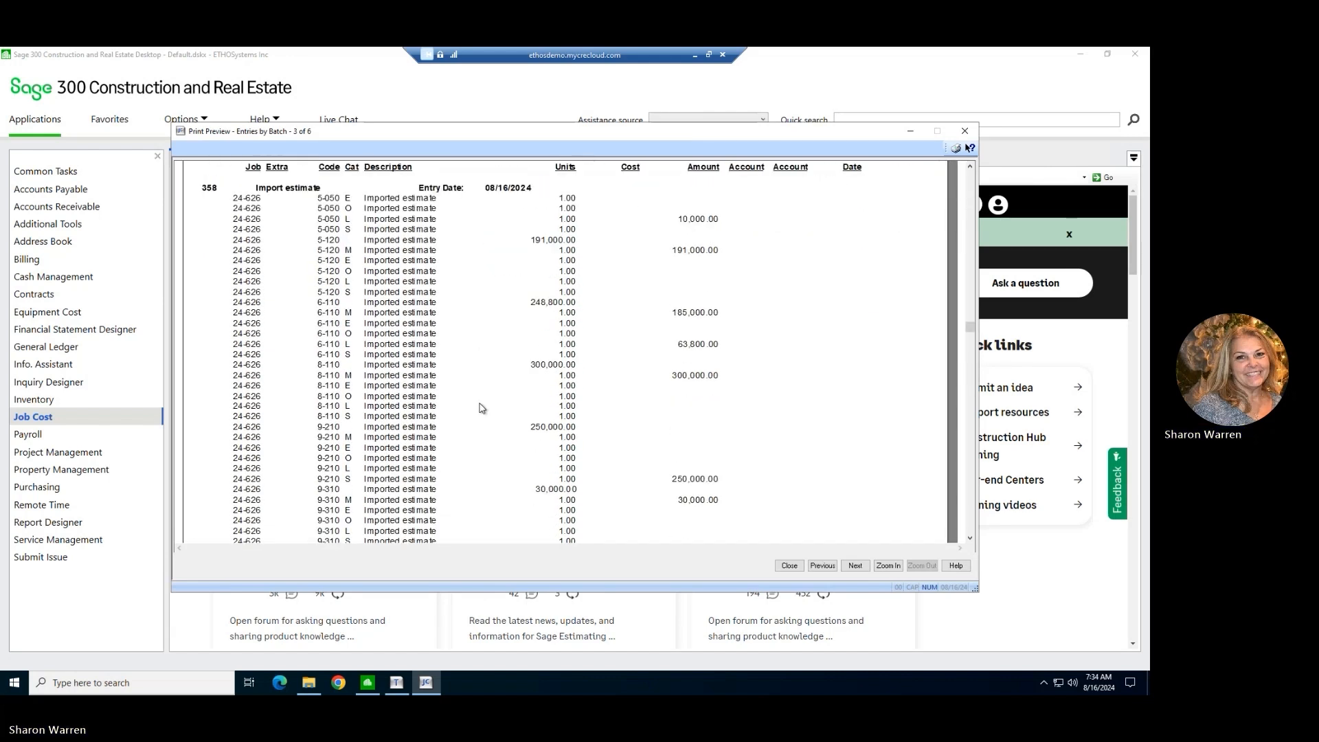
scroll(481, 408, down, 15)
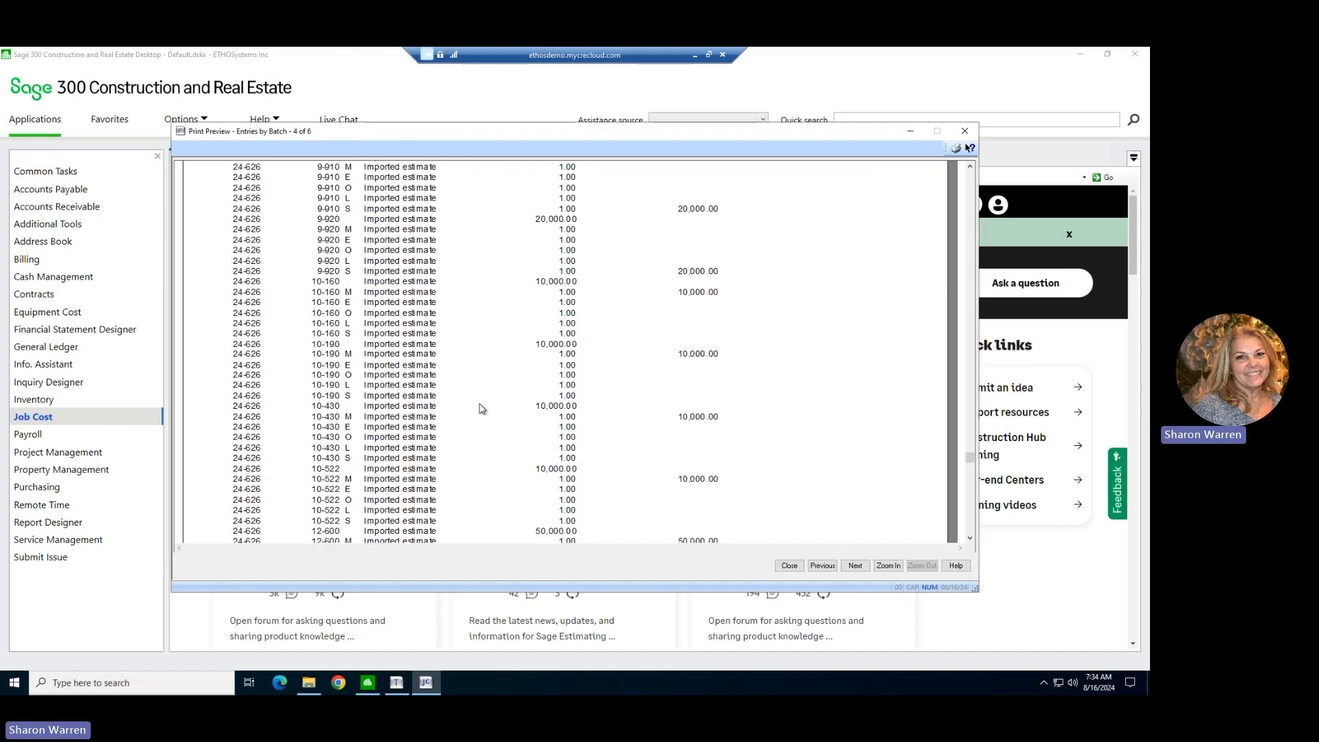
scroll(481, 407, down, 10)
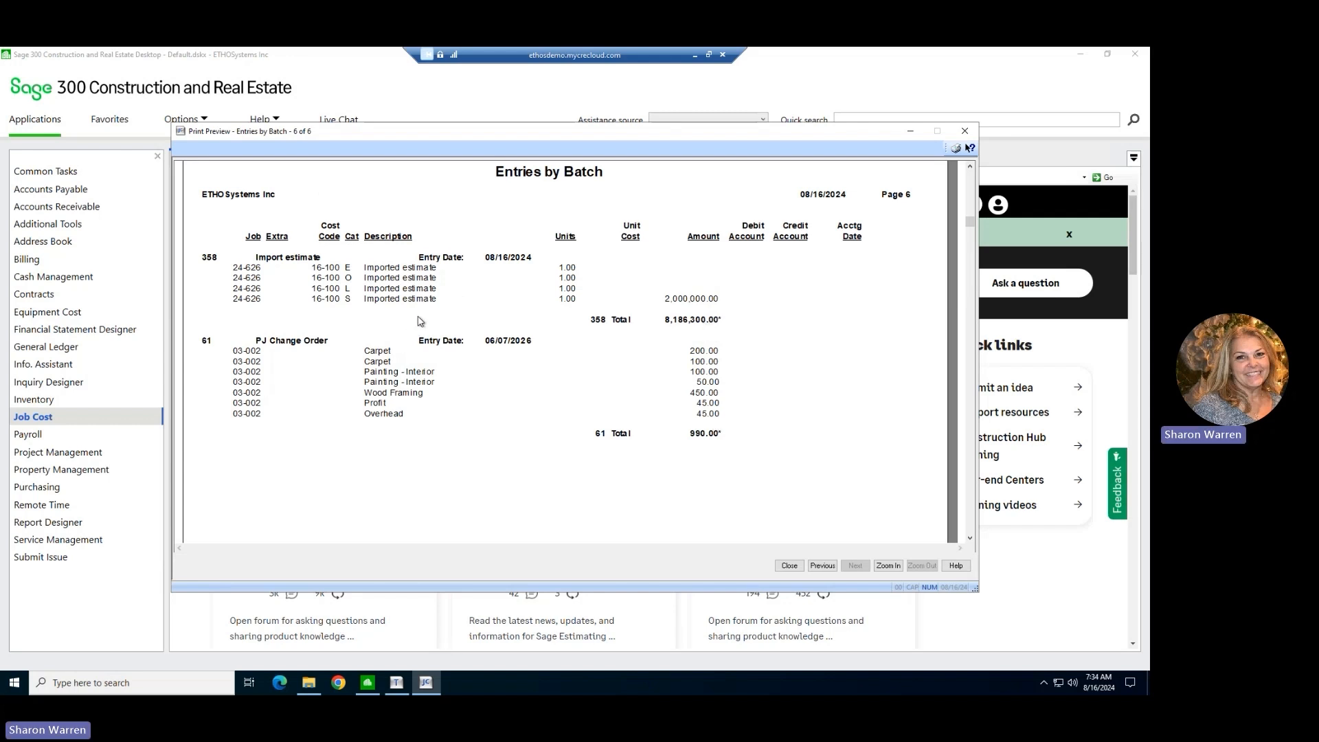
scroll(420, 320, up, 1)
scroll(420, 320, up, 5)
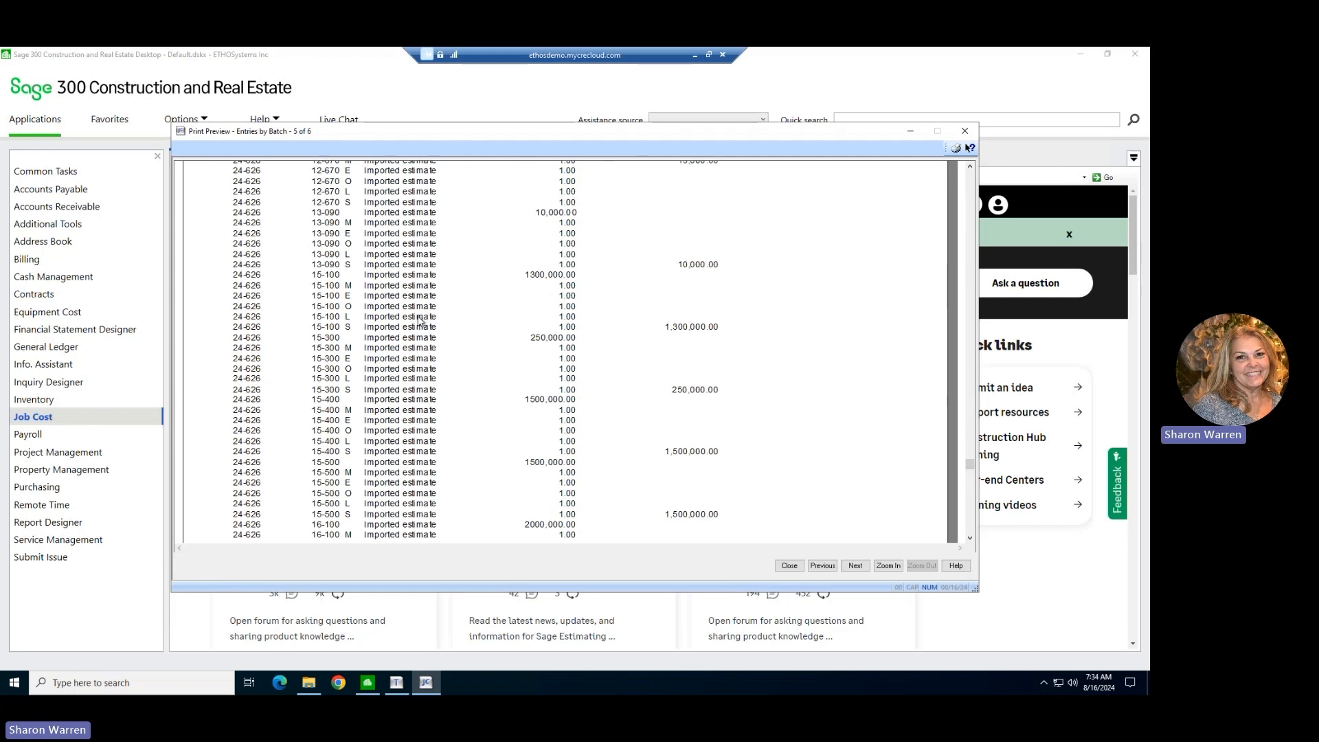
scroll(420, 321, up, 10)
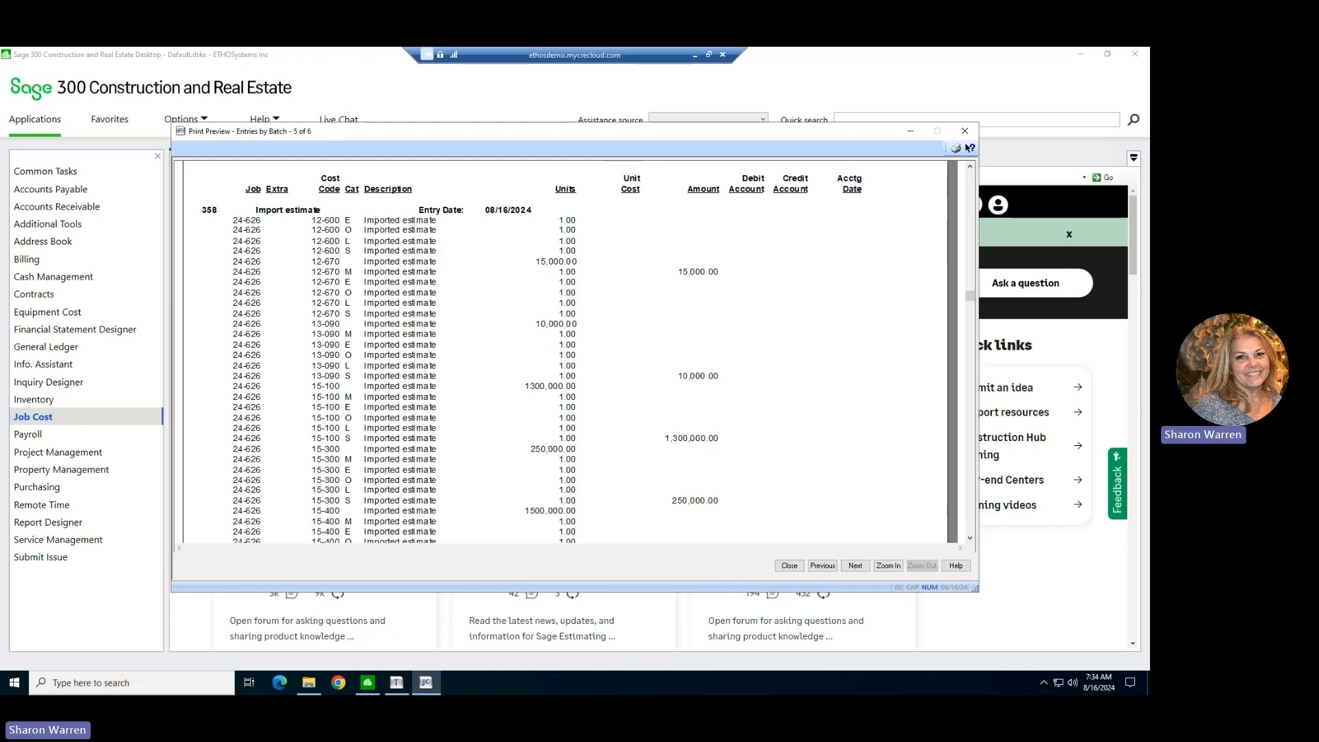
Switch back to Sage Construction Management and bring up the prime contract information for 24-626.
key(alt+Tab)
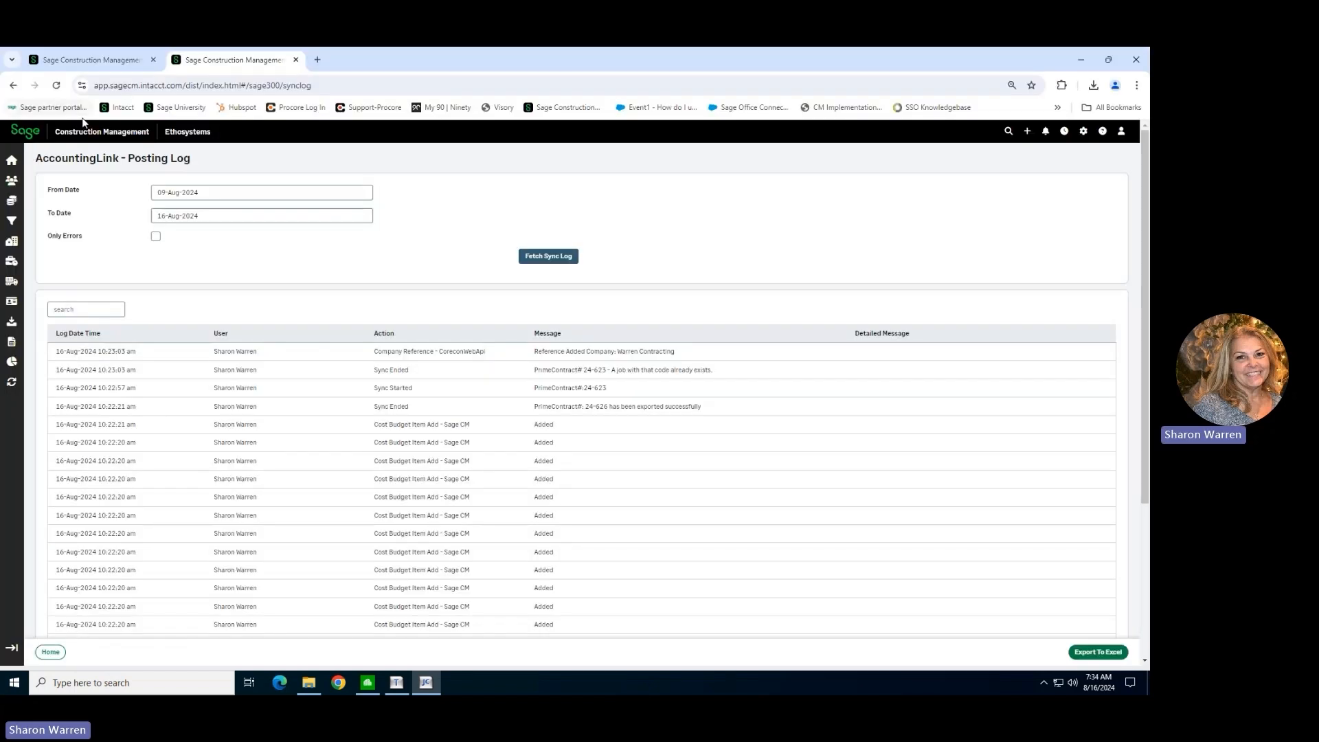
click(86, 60)
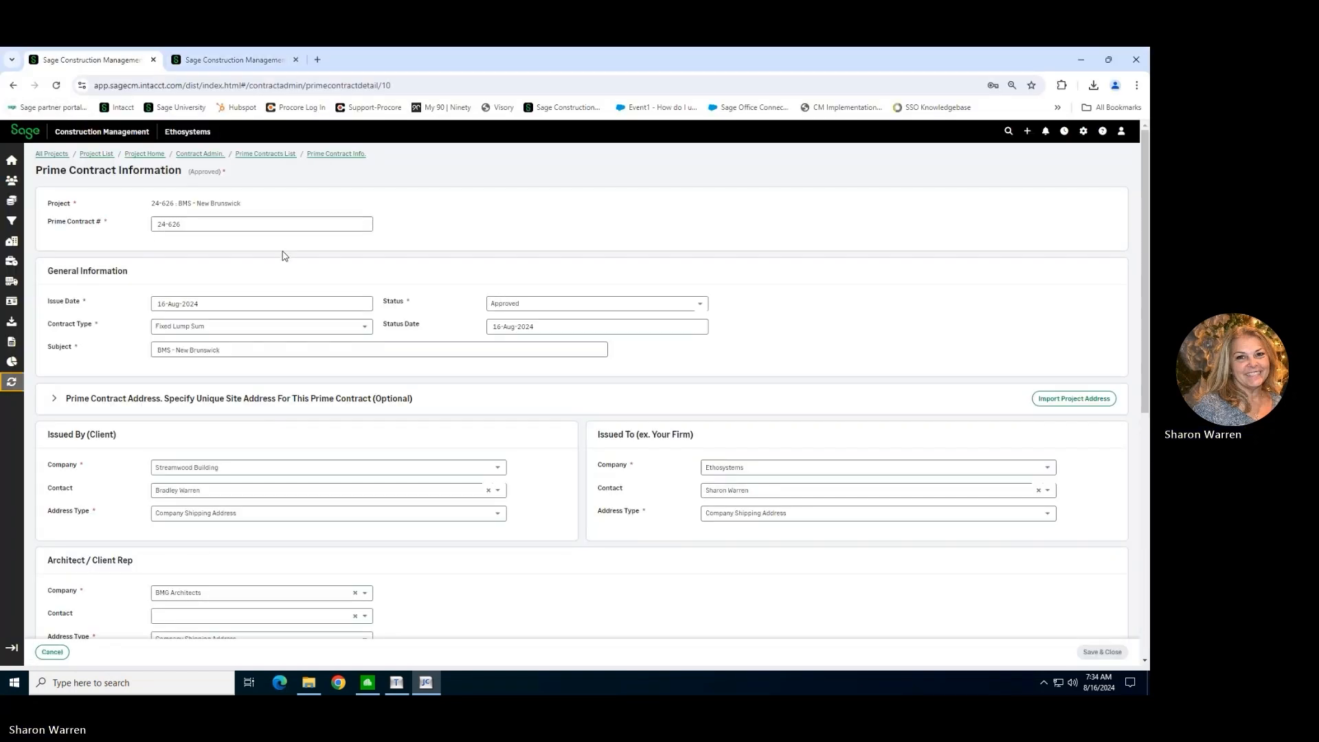
Review the details of prime contract 24-626 and return to the project's list of prime contracts.
scroll(463, 619, down, 7)
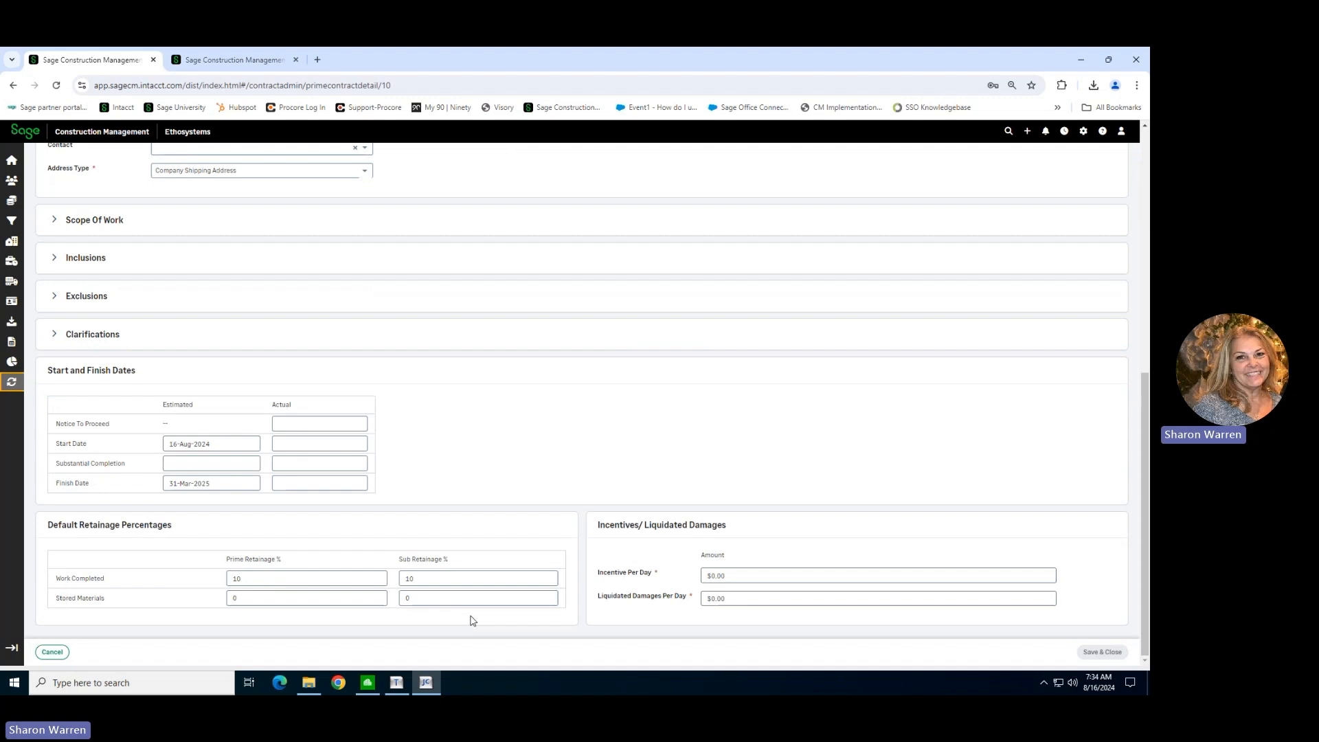
scroll(339, 362, up, 8)
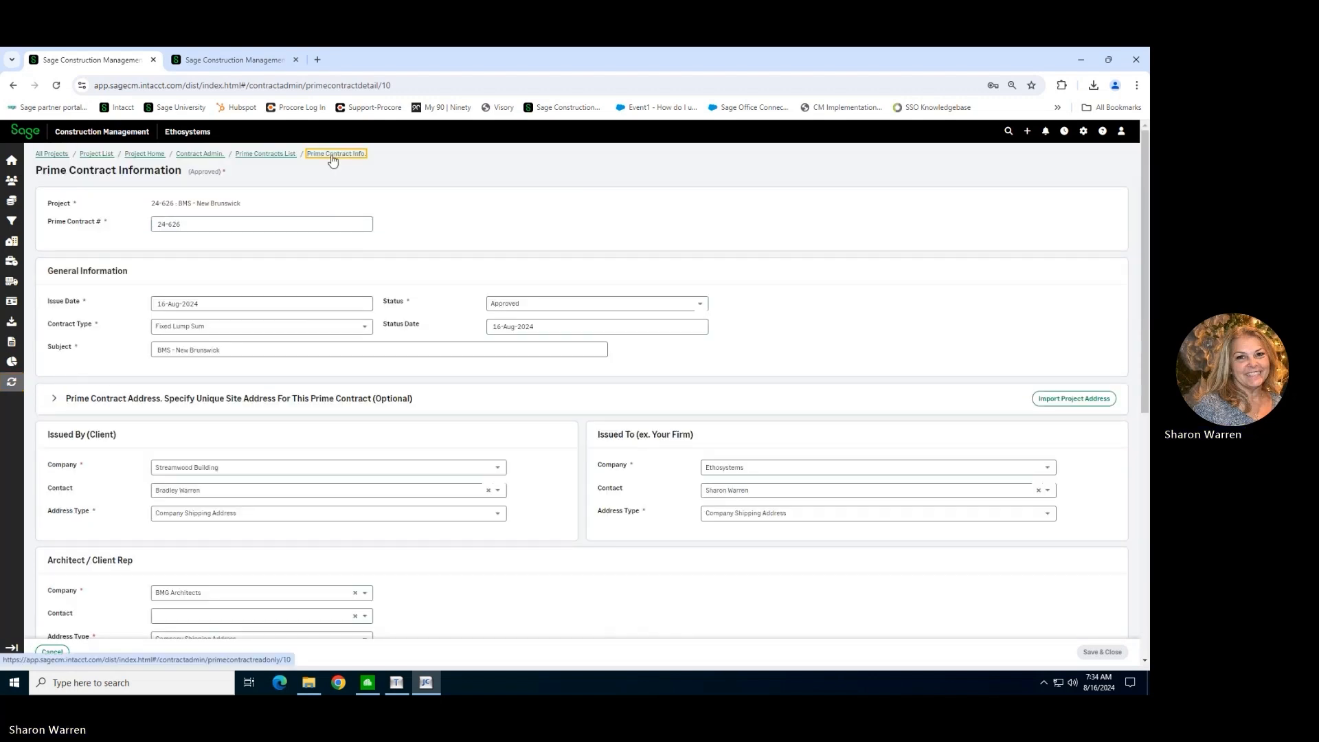
click(332, 155)
click(261, 161)
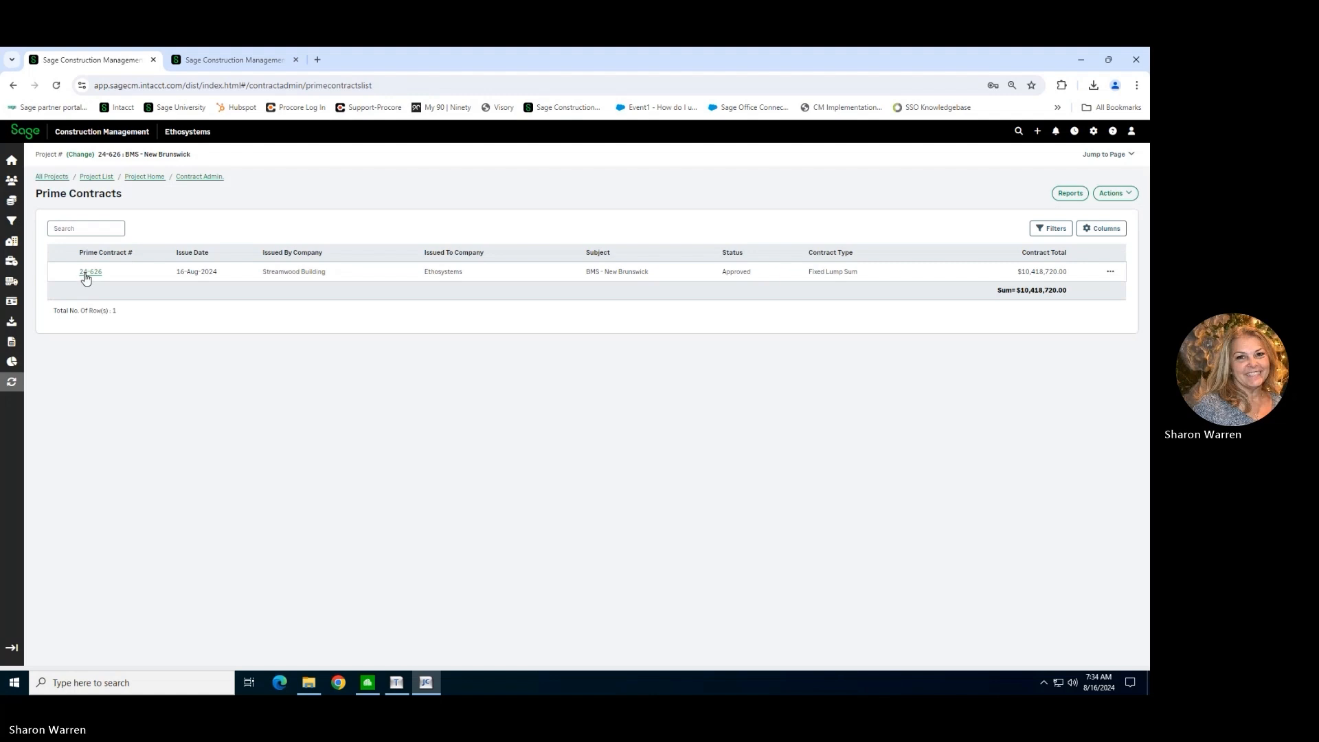
Bring up the client contract admin overview for project 24-626 and examine its statistics.
click(144, 177)
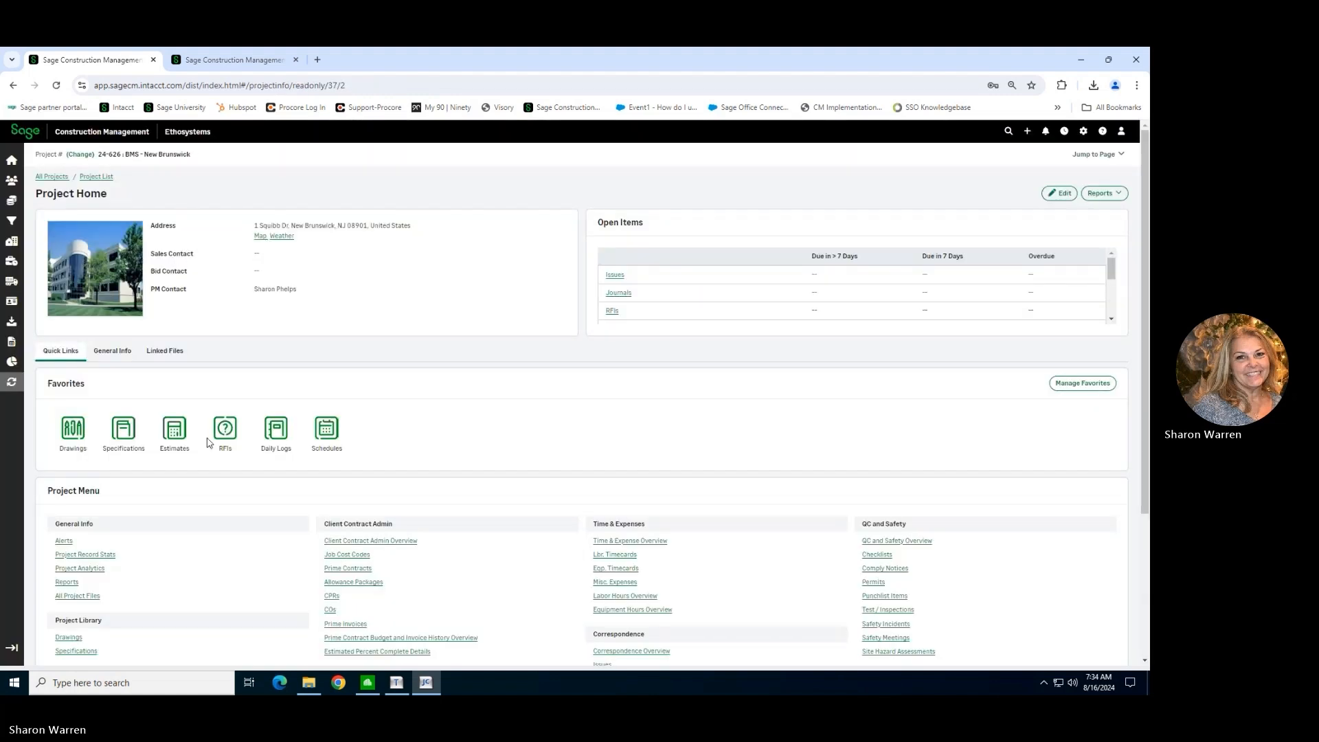
click(358, 542)
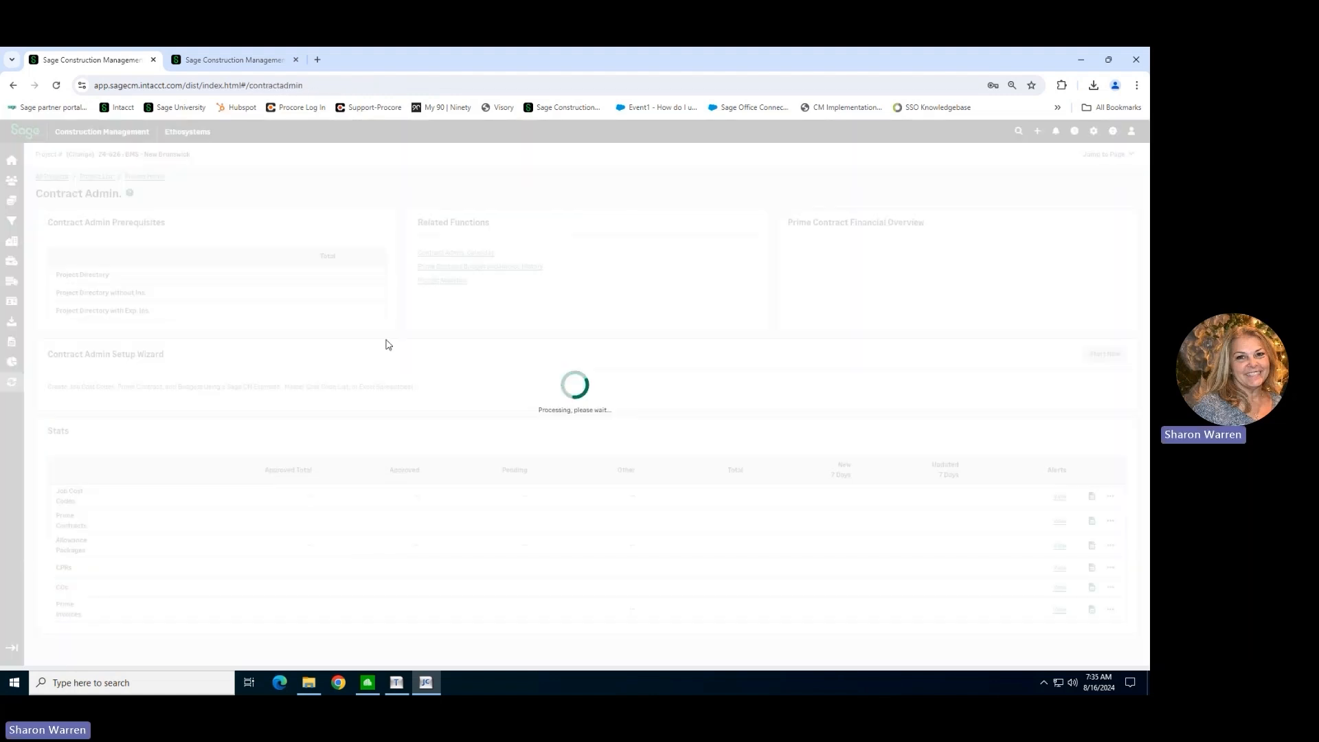
scroll(272, 401, down, 1)
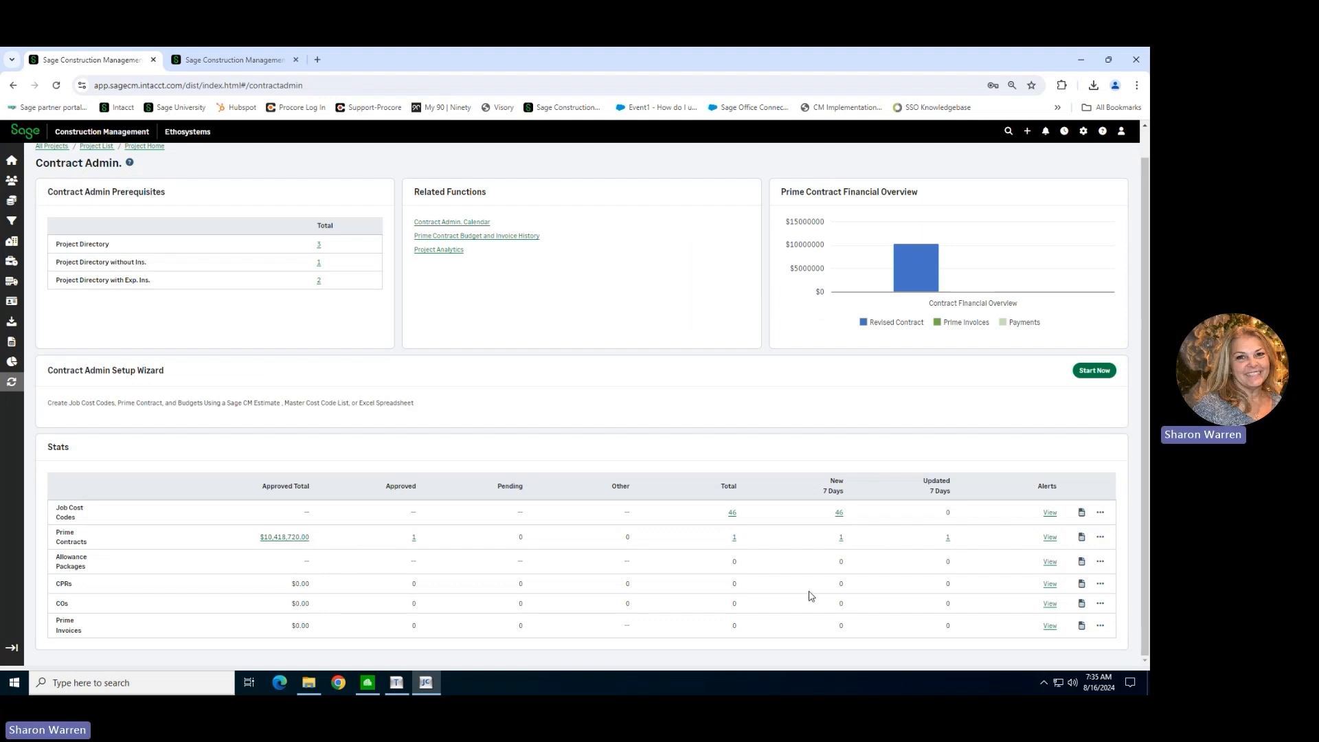
scroll(508, 371, up, 1)
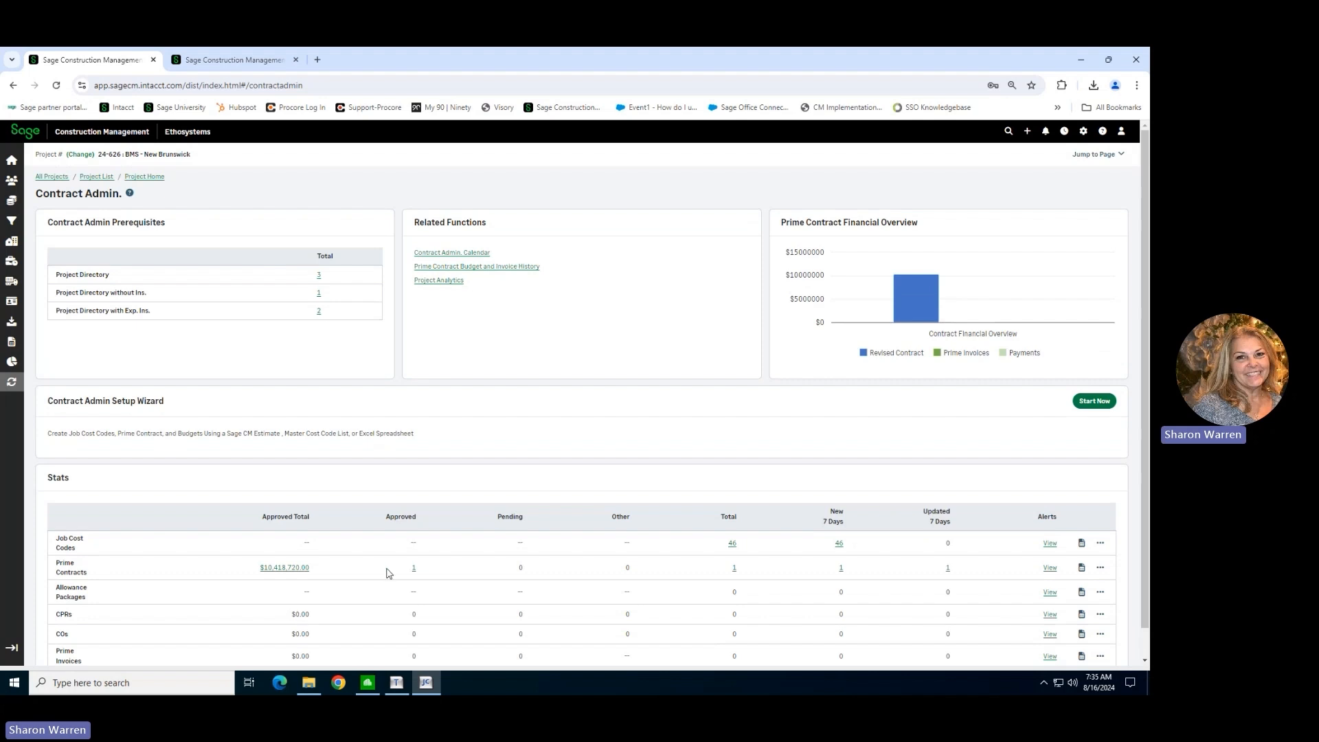
Open approved prime contract 24-626 and examine its accounting status, original contract amount and cost budget.
click(414, 568)
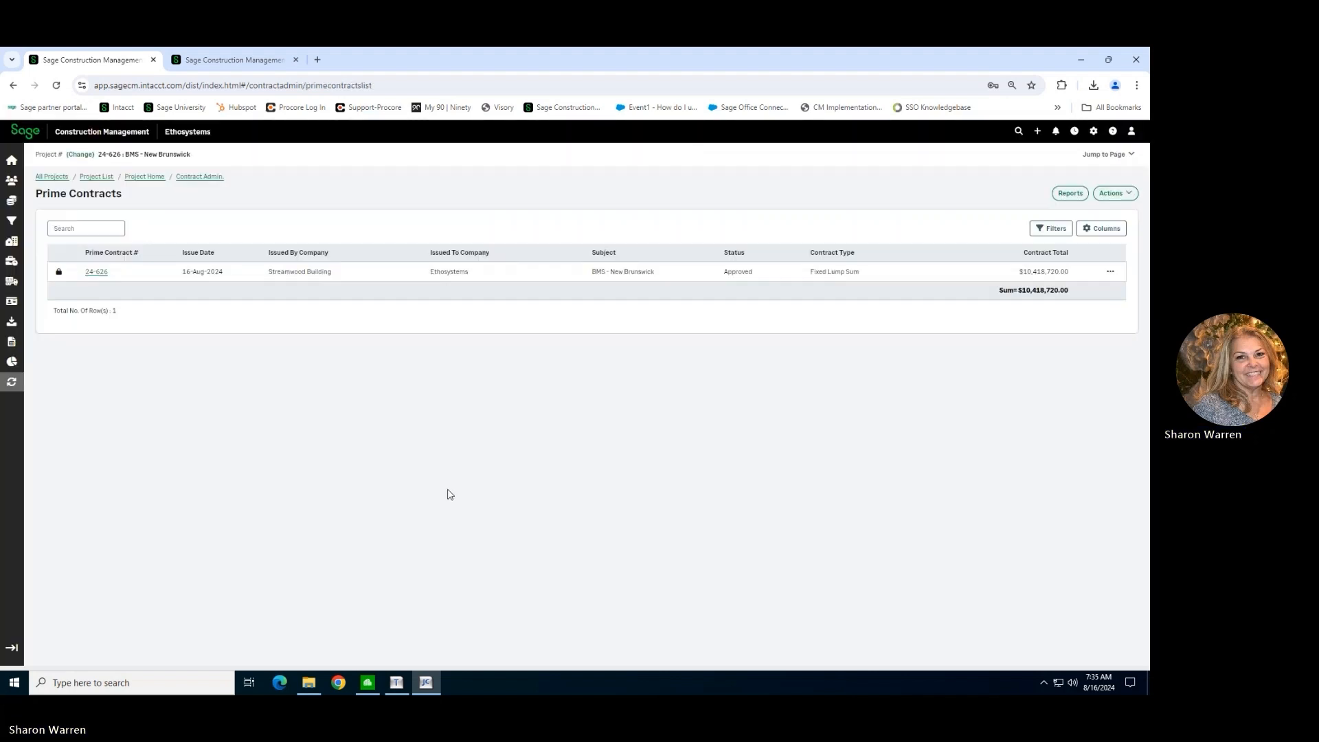
click(97, 272)
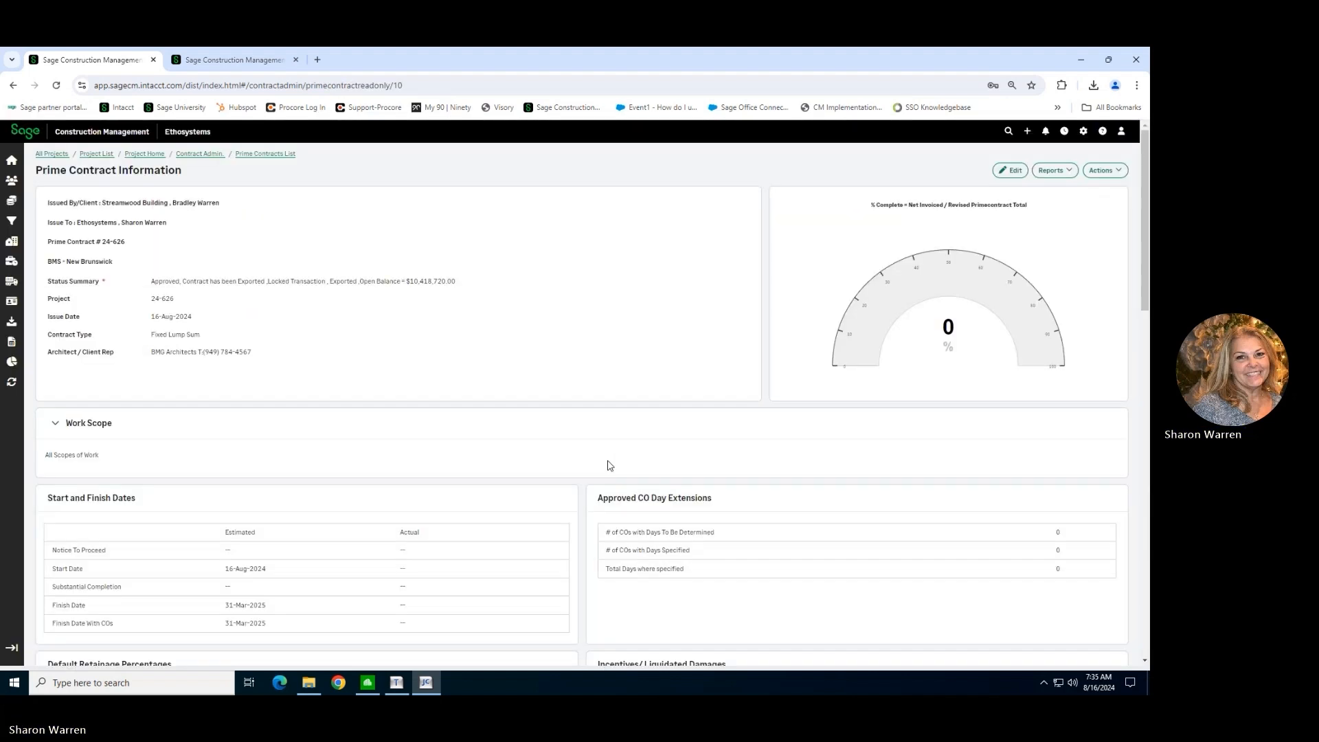
scroll(608, 466, down, 10)
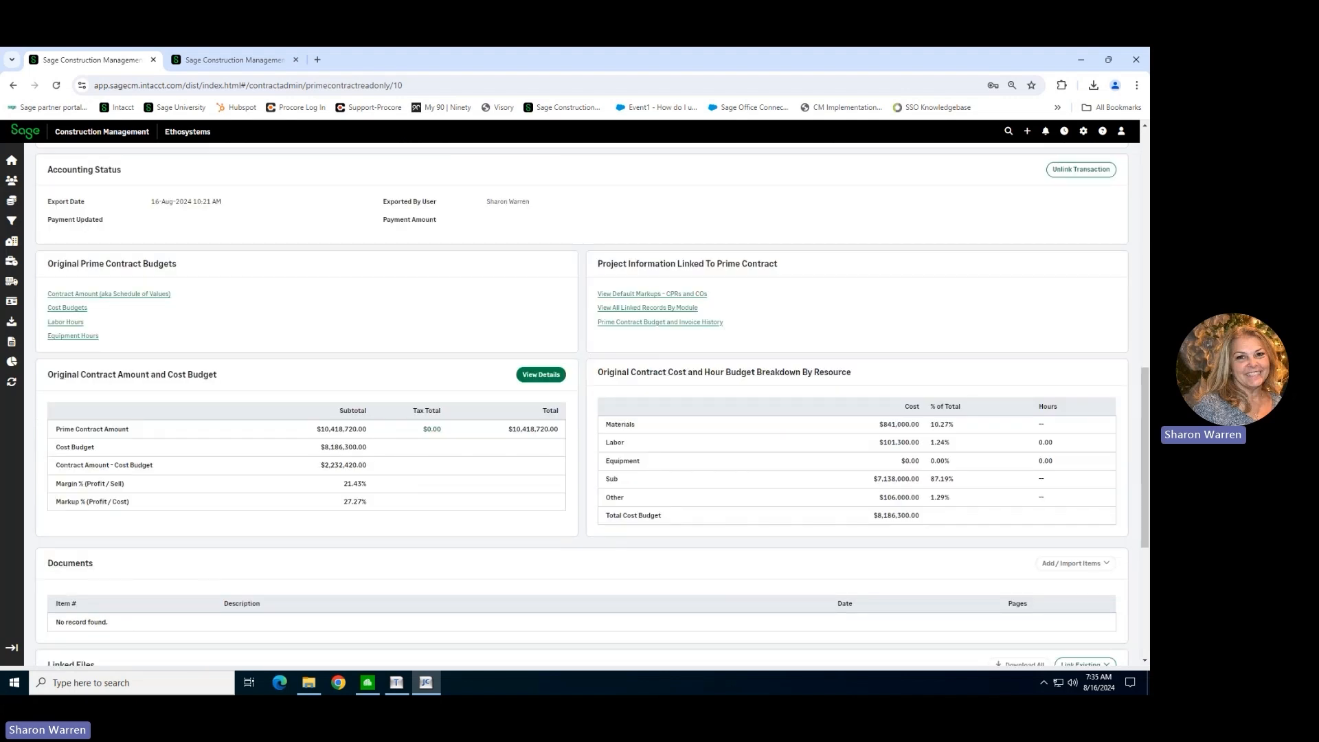
Switch to Sage 300 Construction and Real Estate, check the imported estimate batch total in the Entries by Batch preview, and close the inquiry.
key(alt+Tab)
scroll(728, 434, down, 5)
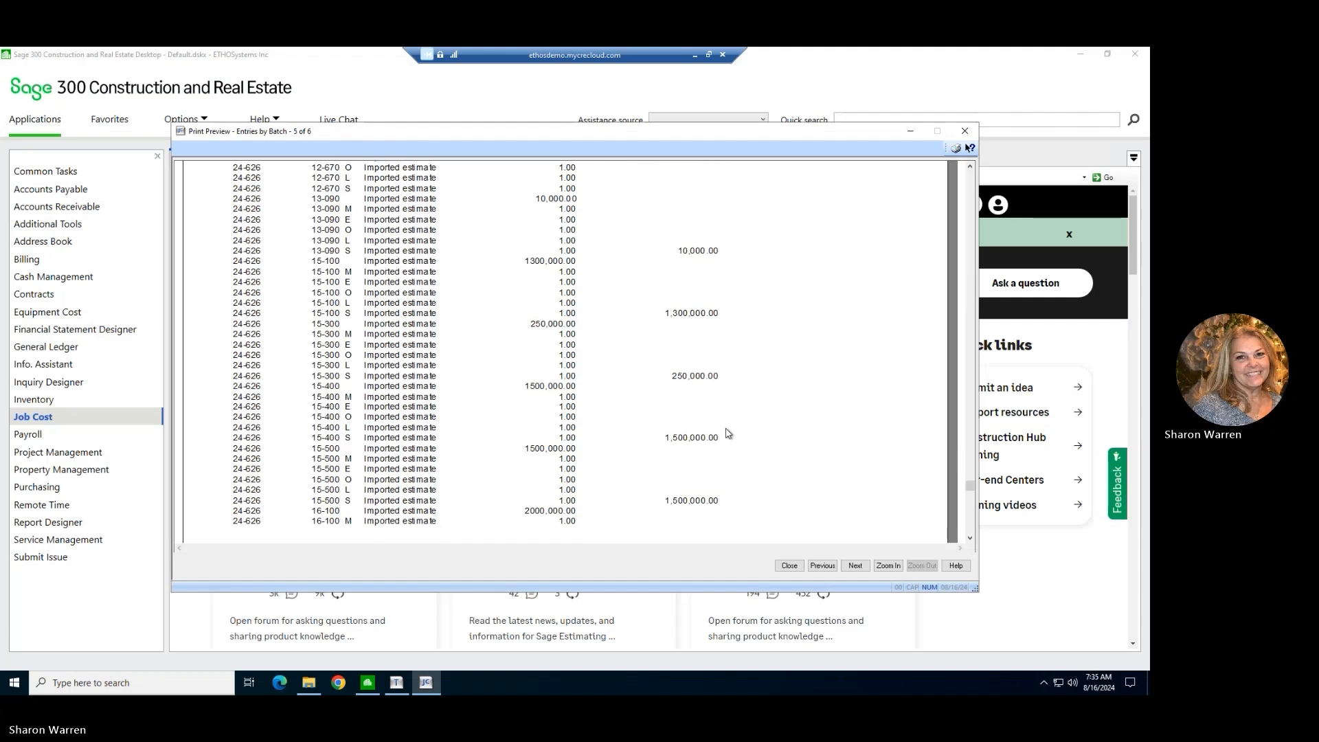
scroll(729, 433, down, 3)
scroll(603, 285, up, 1)
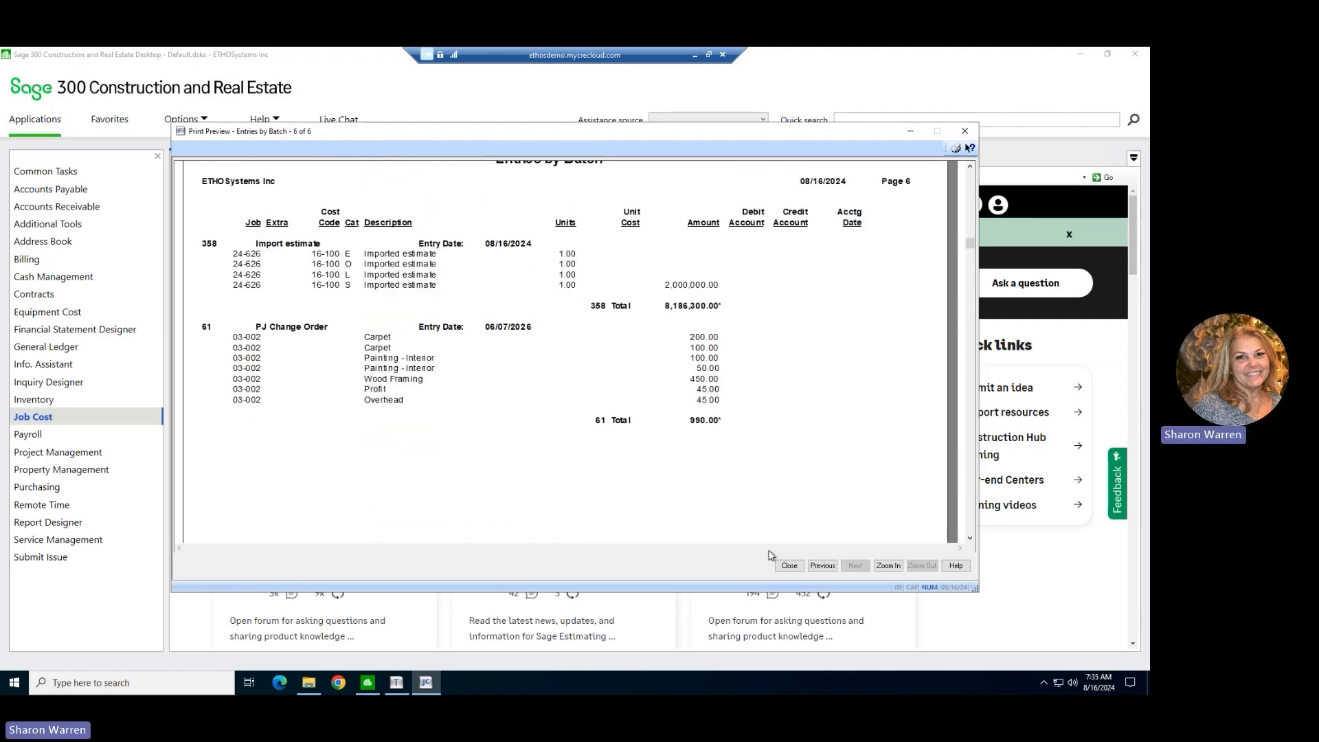
click(789, 565)
click(572, 440)
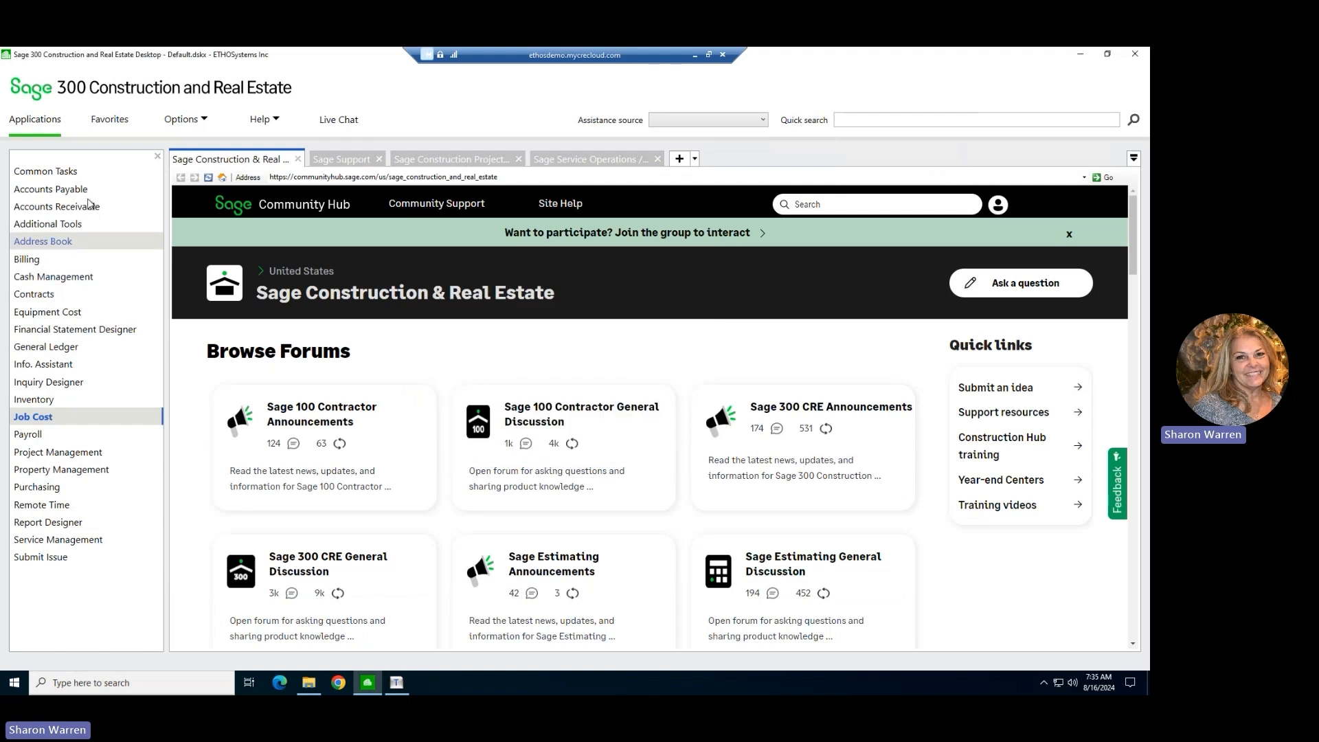
Post the Job Cost entries with the default print selection, check the background task status, and close the task list.
click(45, 418)
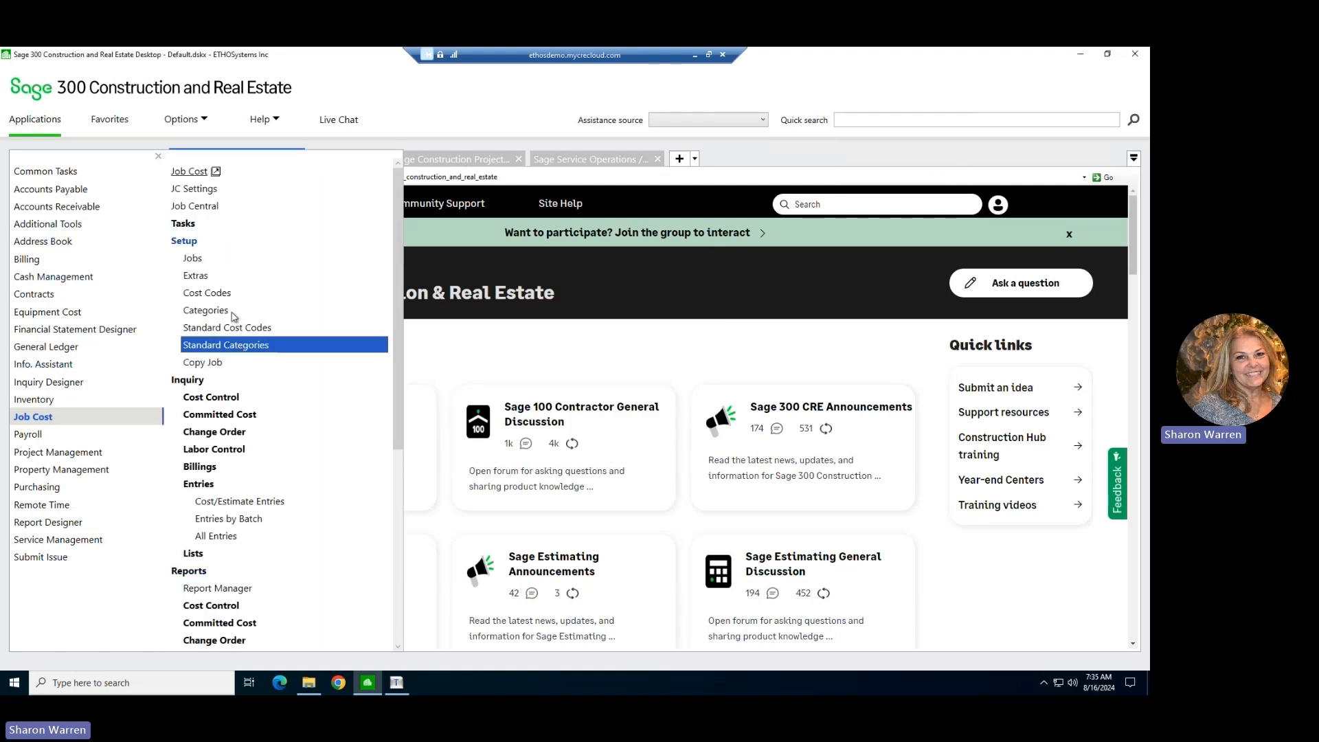
click(185, 241)
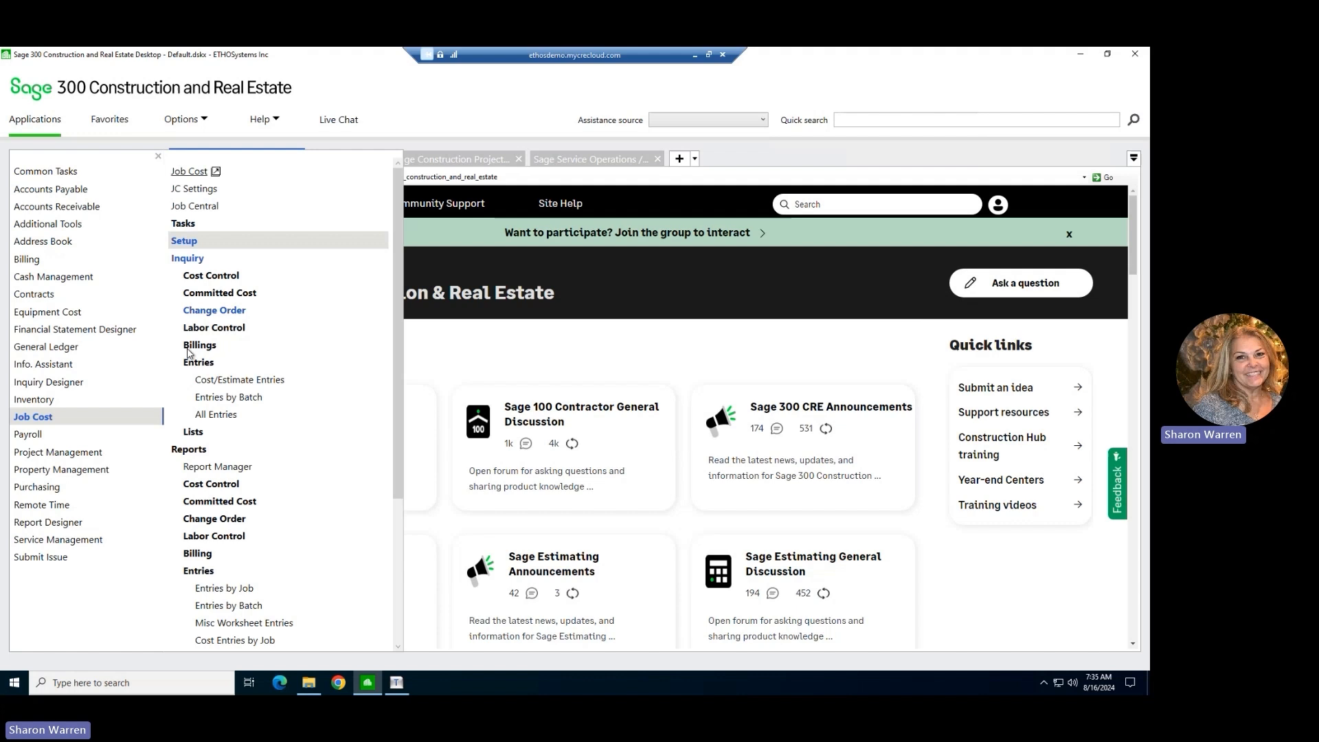
click(187, 259)
click(185, 224)
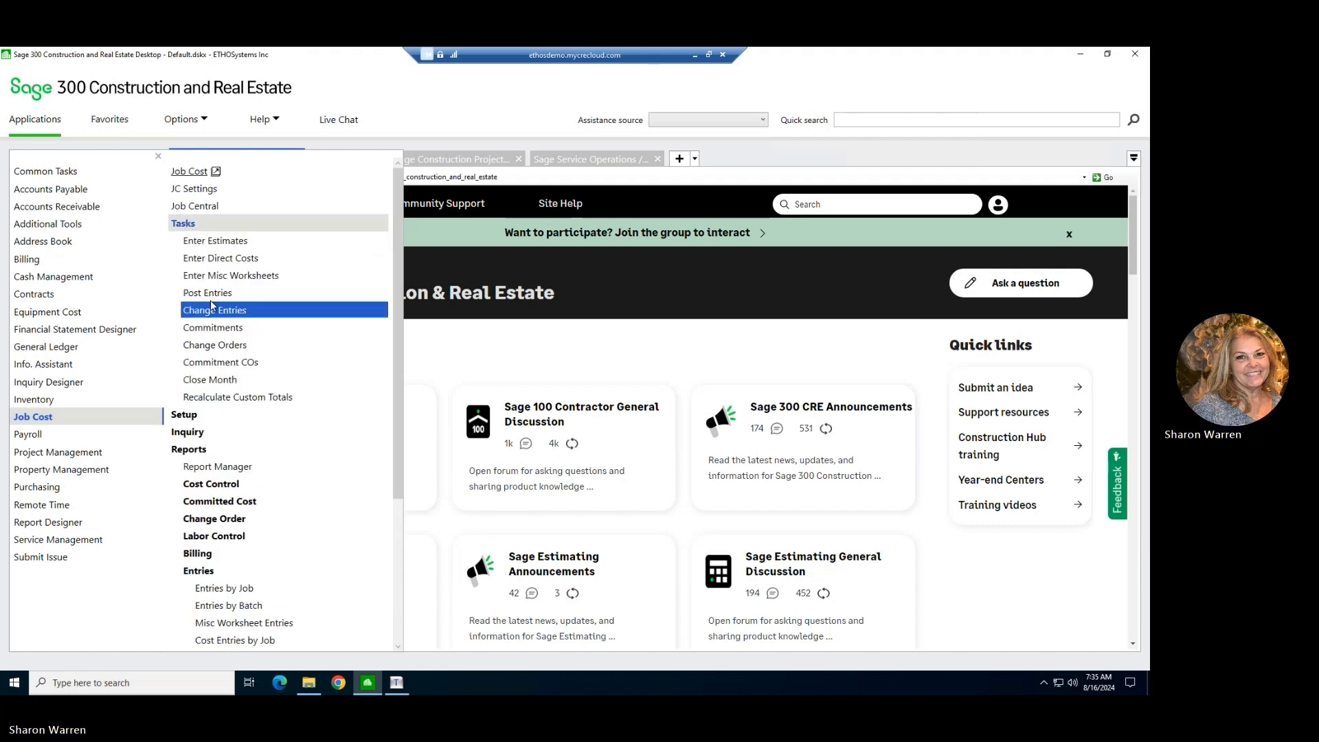
click(211, 294)
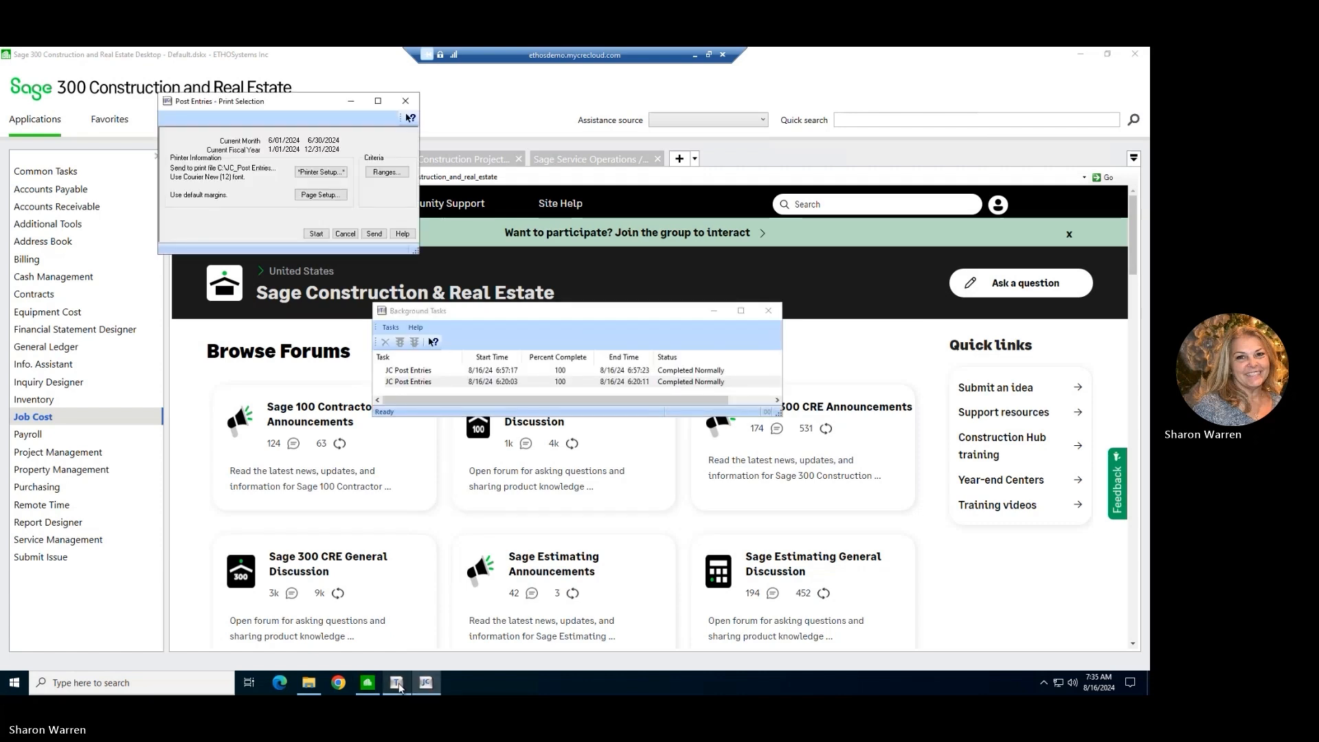
click(316, 234)
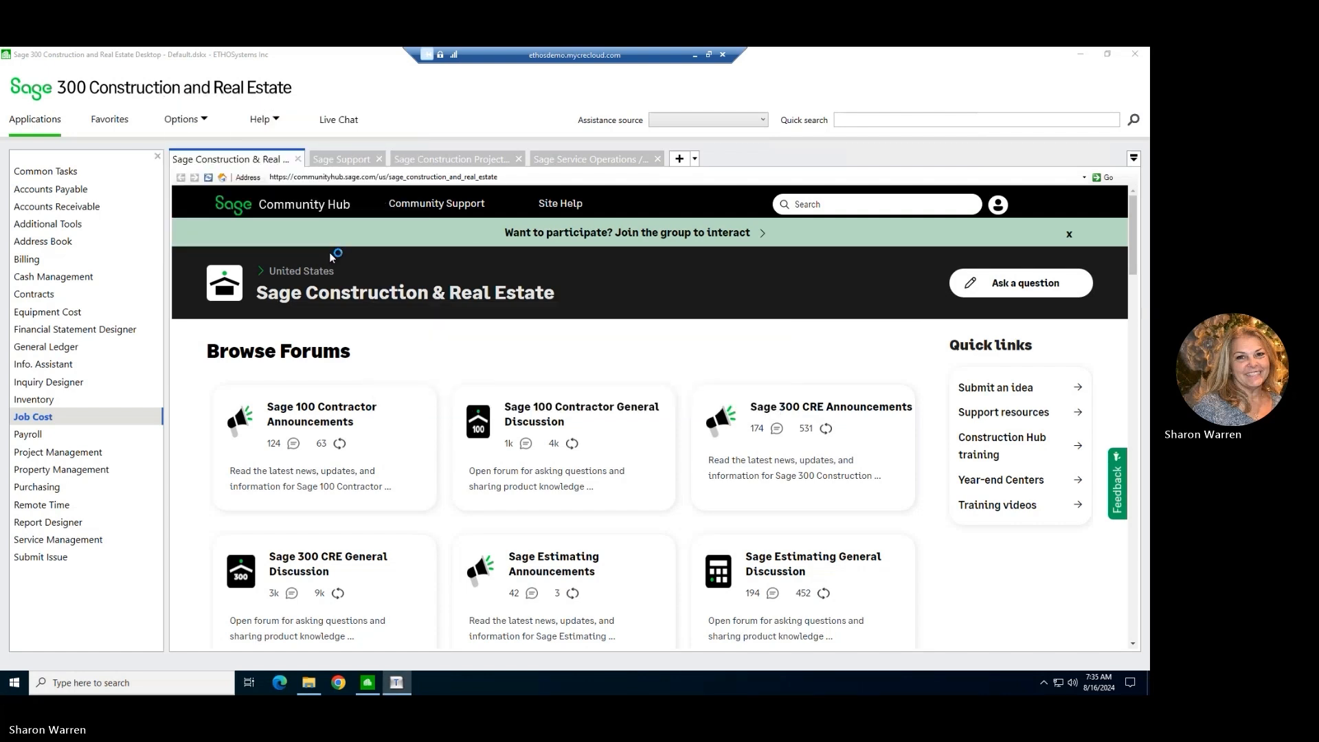
click(398, 683)
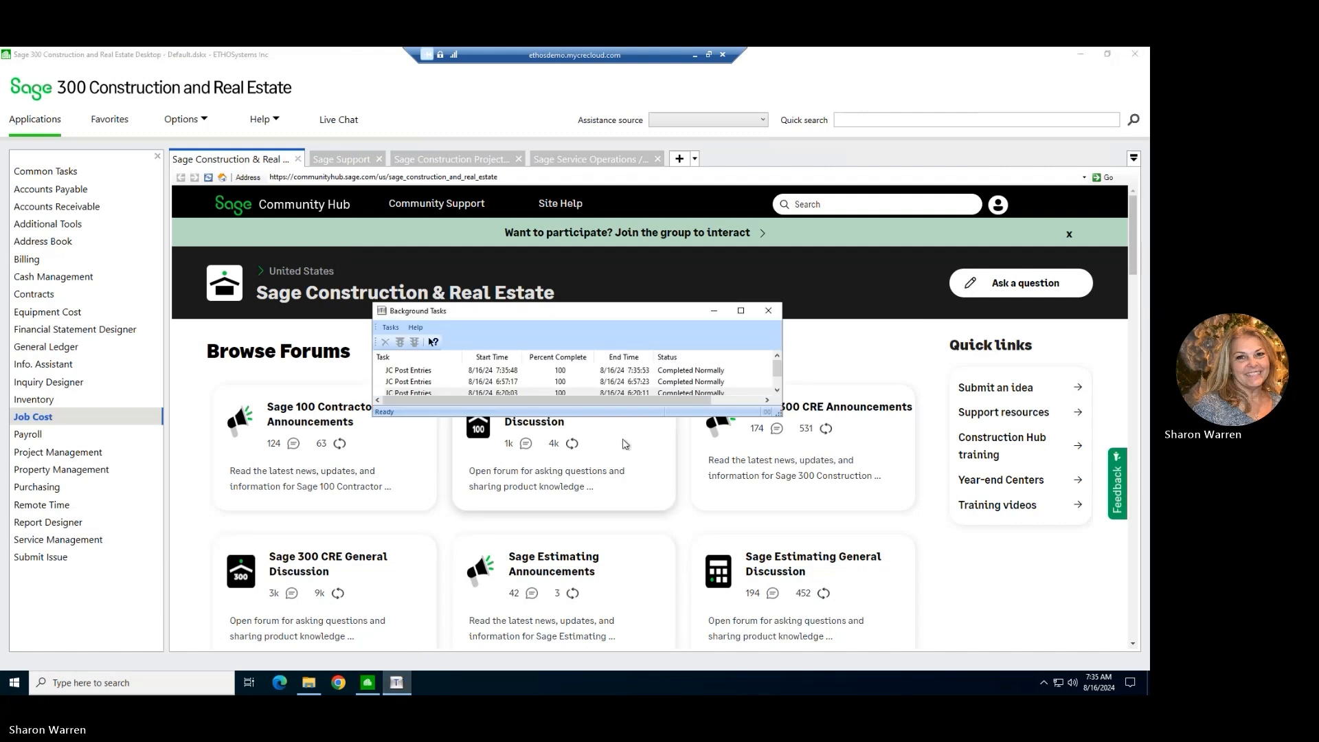
click(768, 310)
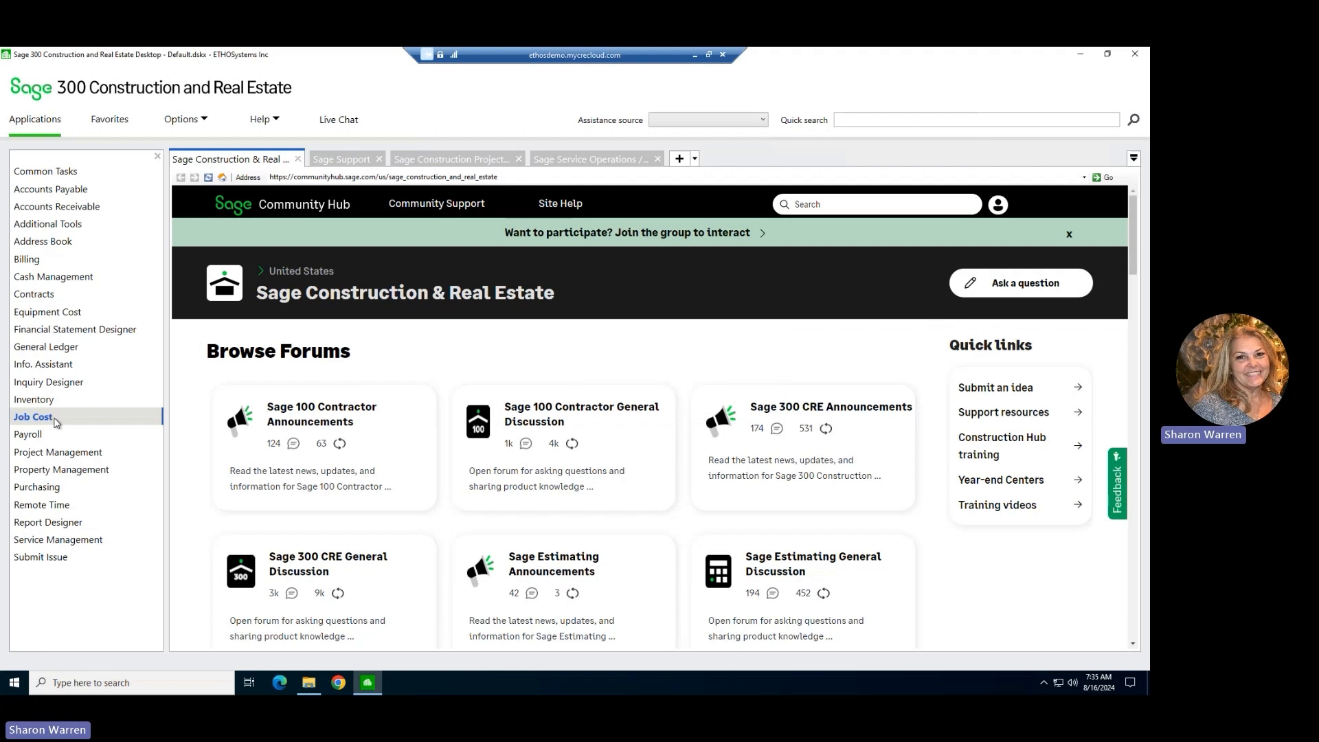
Bring up job 24-626, BMS - New Brunswick, in Job Cost's Job Setup.
mouse_move(55, 422)
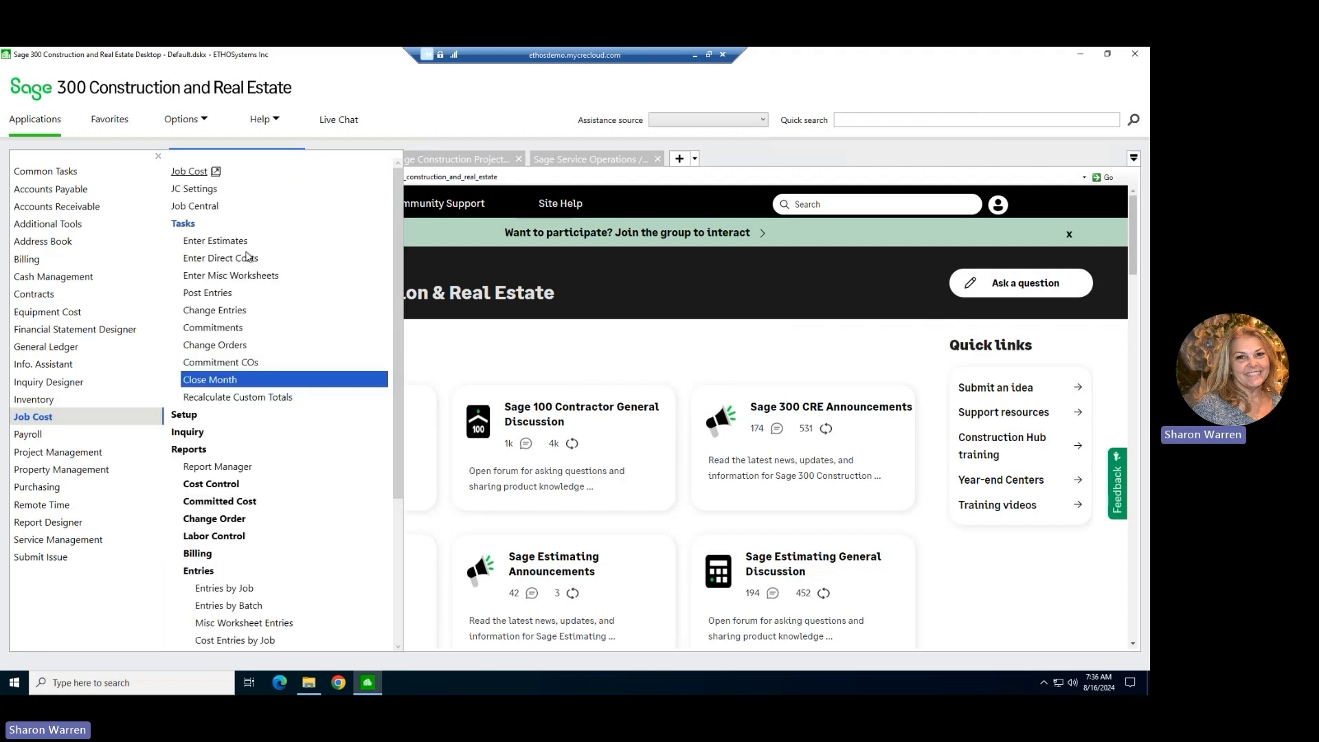
click(185, 414)
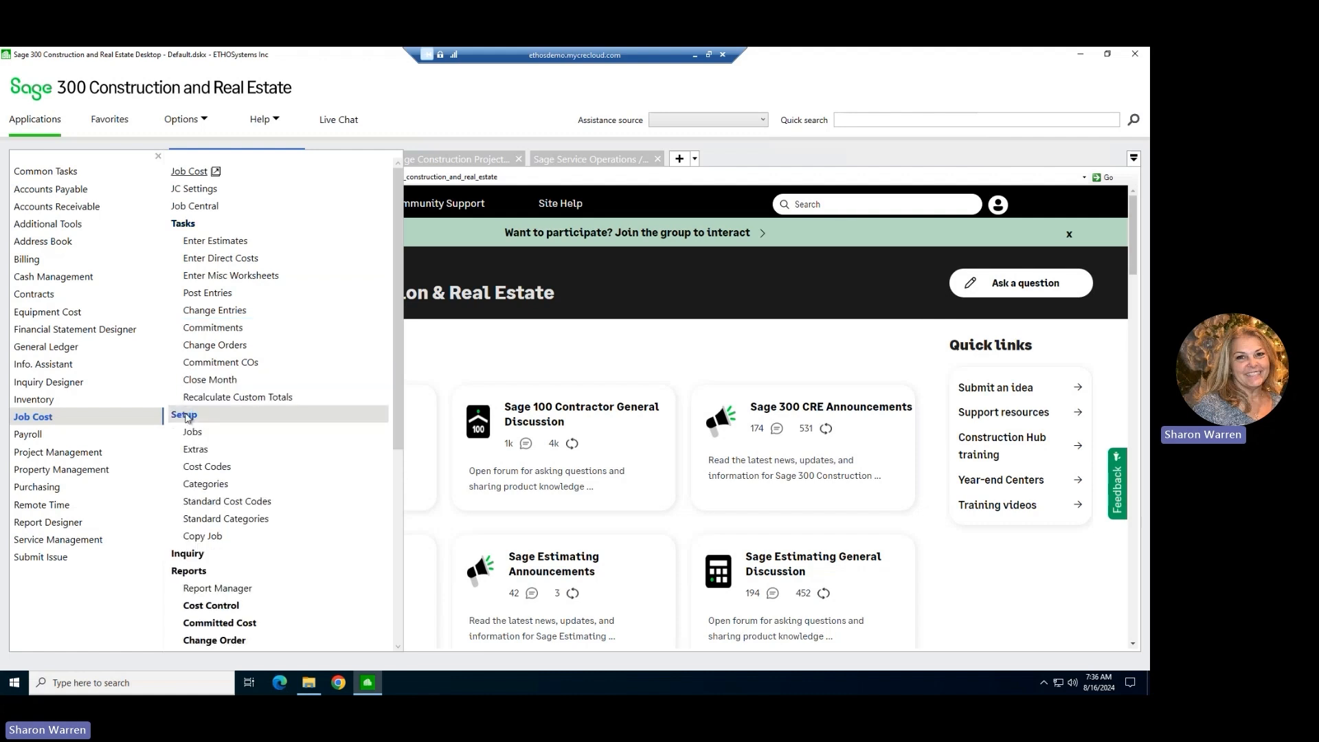
click(192, 432)
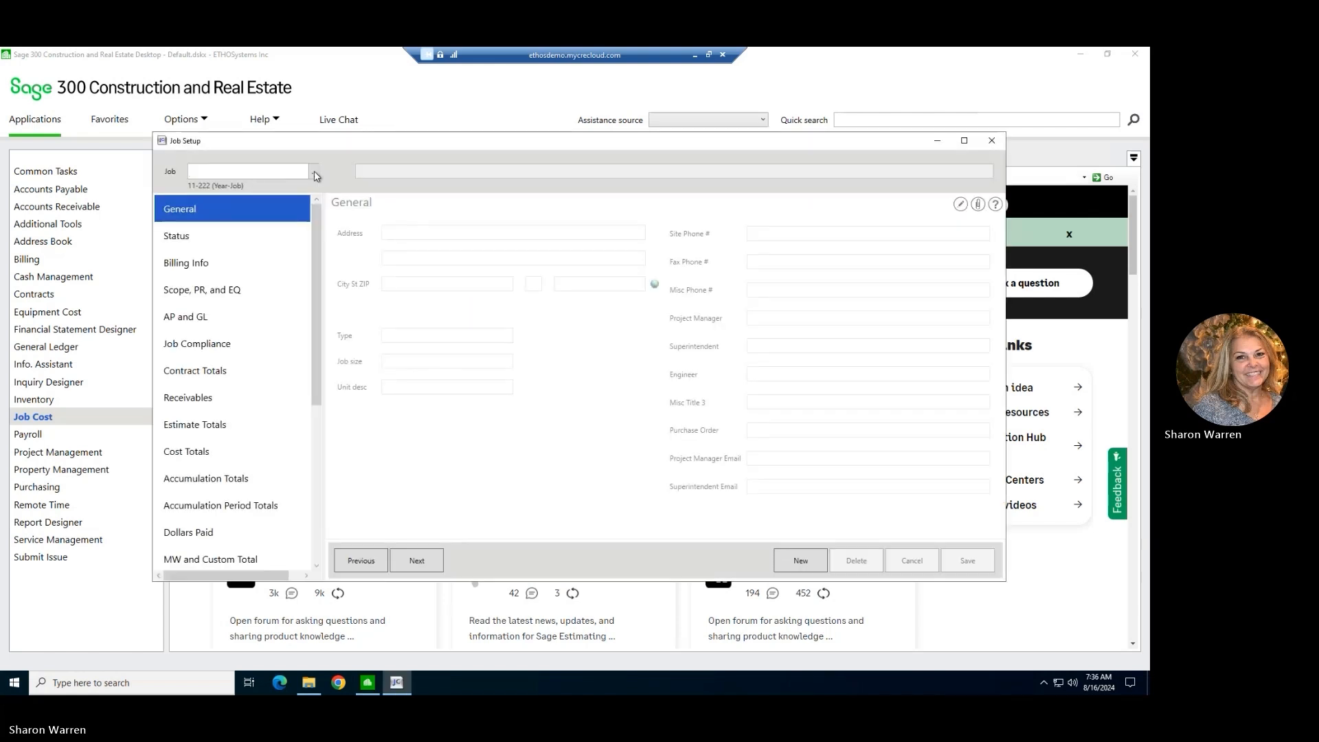
click(314, 173)
scroll(531, 391, down, 3)
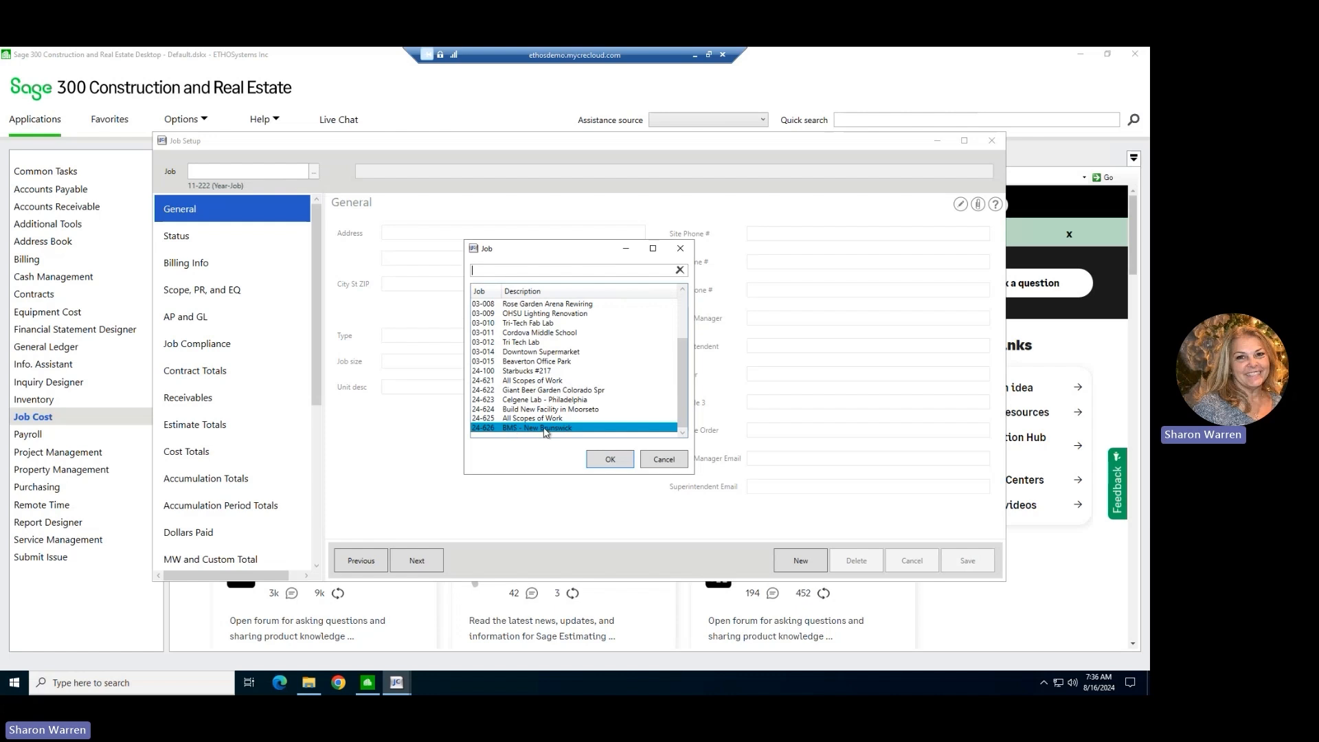
click(610, 461)
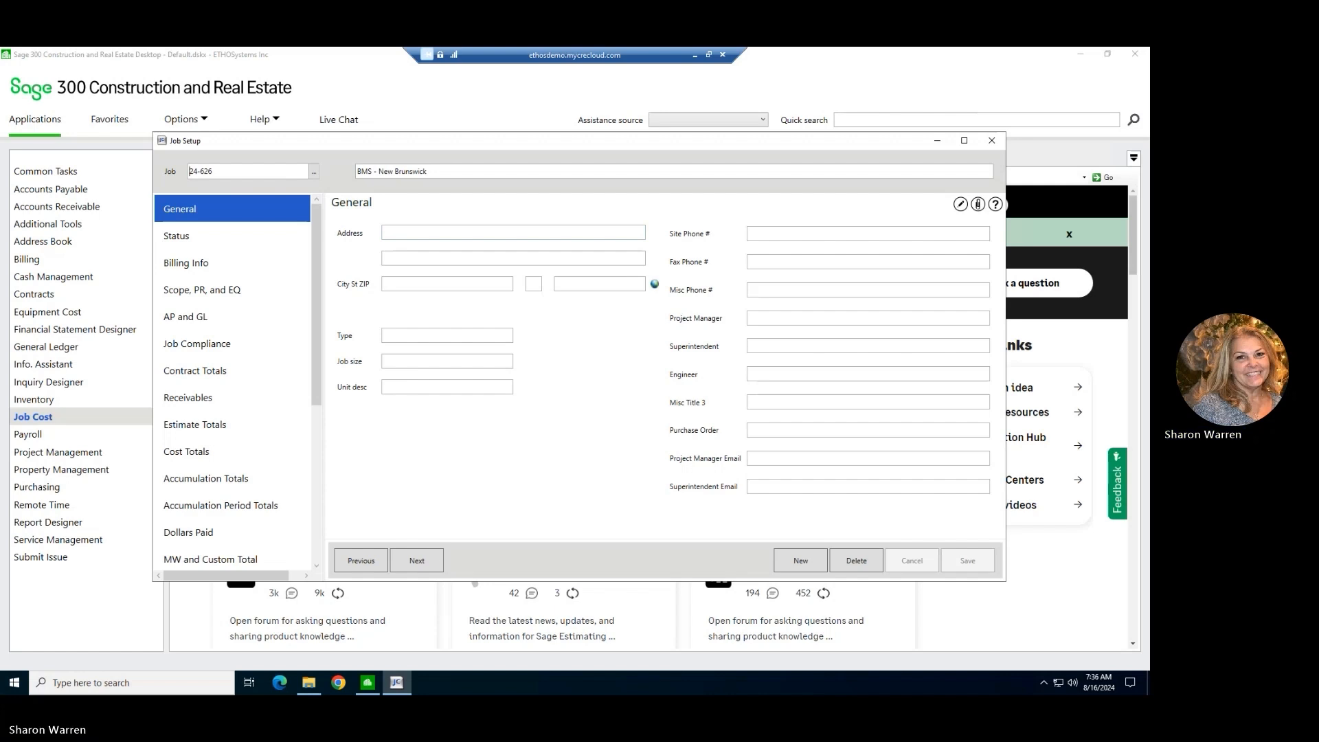
Consult the Add Project Wizard capture and review the job's General, Status, Billing Info, Scope, PR, and EQ, and AP and GL settings.
drag(0, 224, 745, 208)
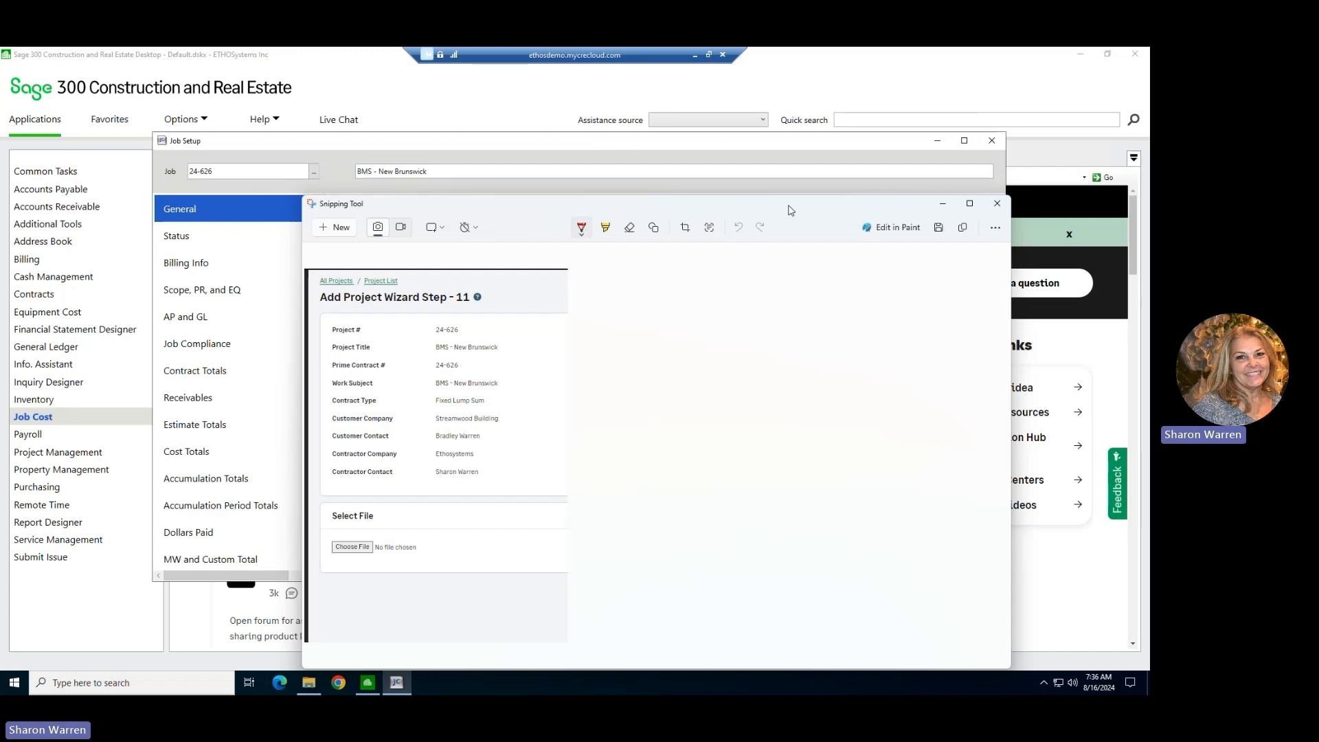
drag(791, 211, 0, 440)
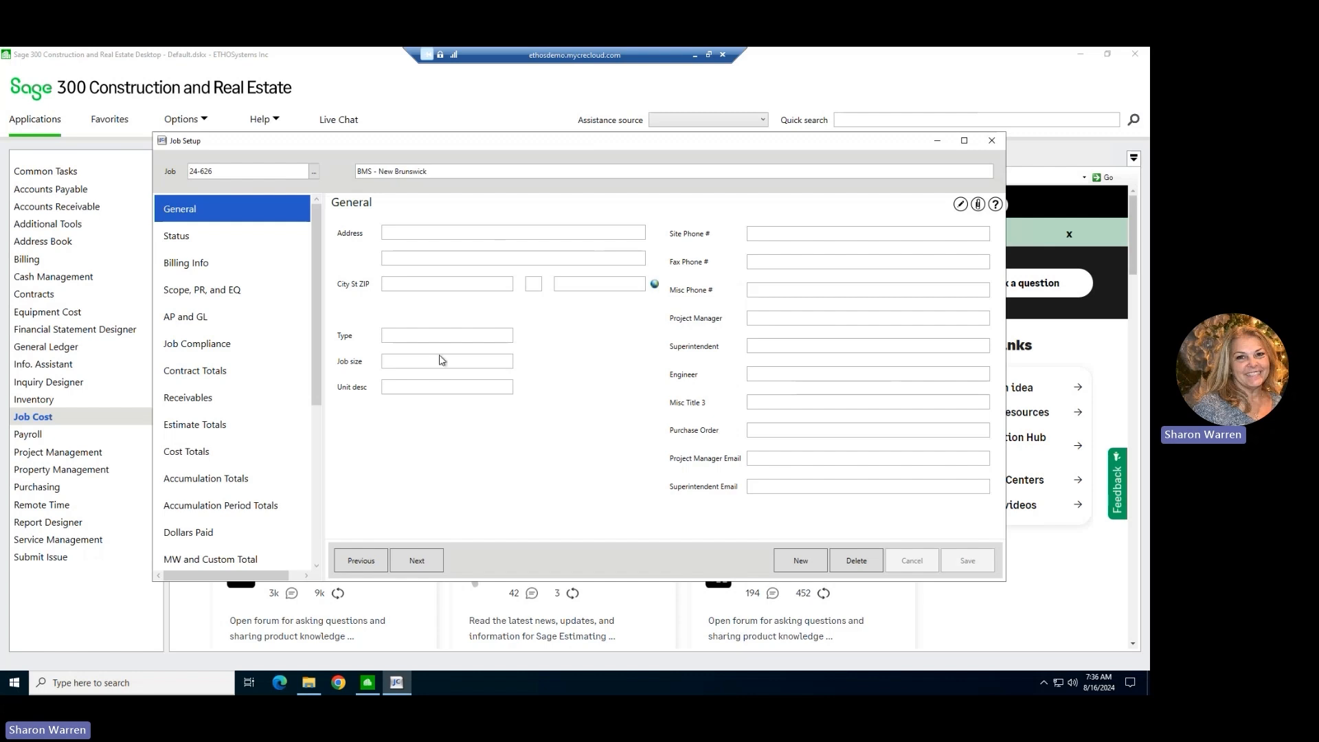
click(189, 241)
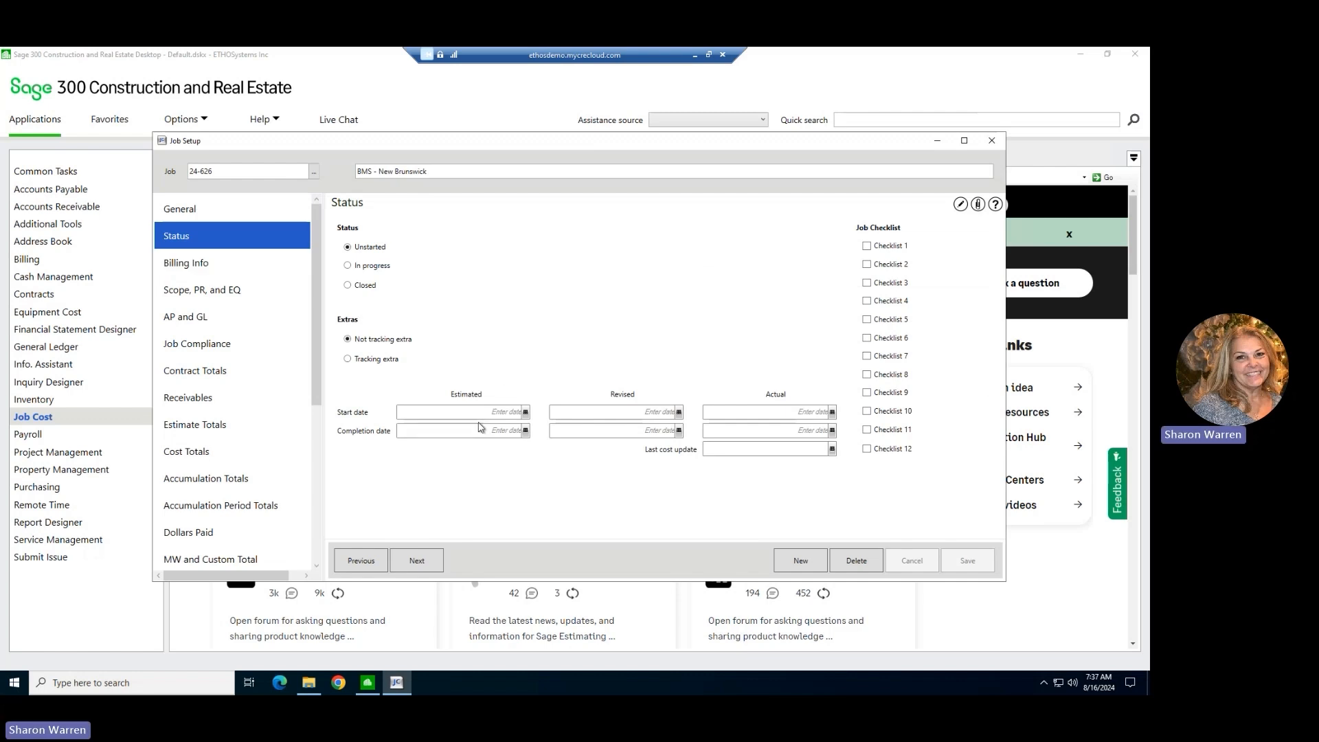
click(200, 263)
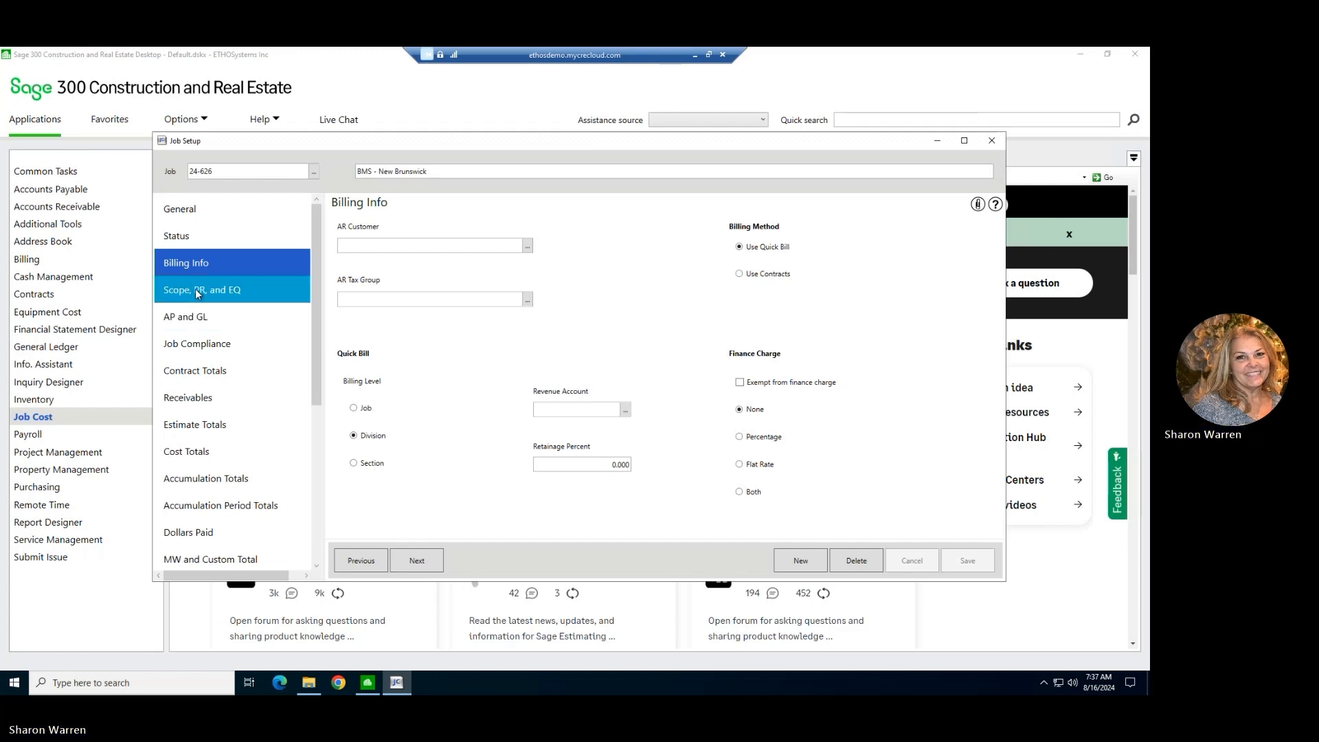
click(183, 291)
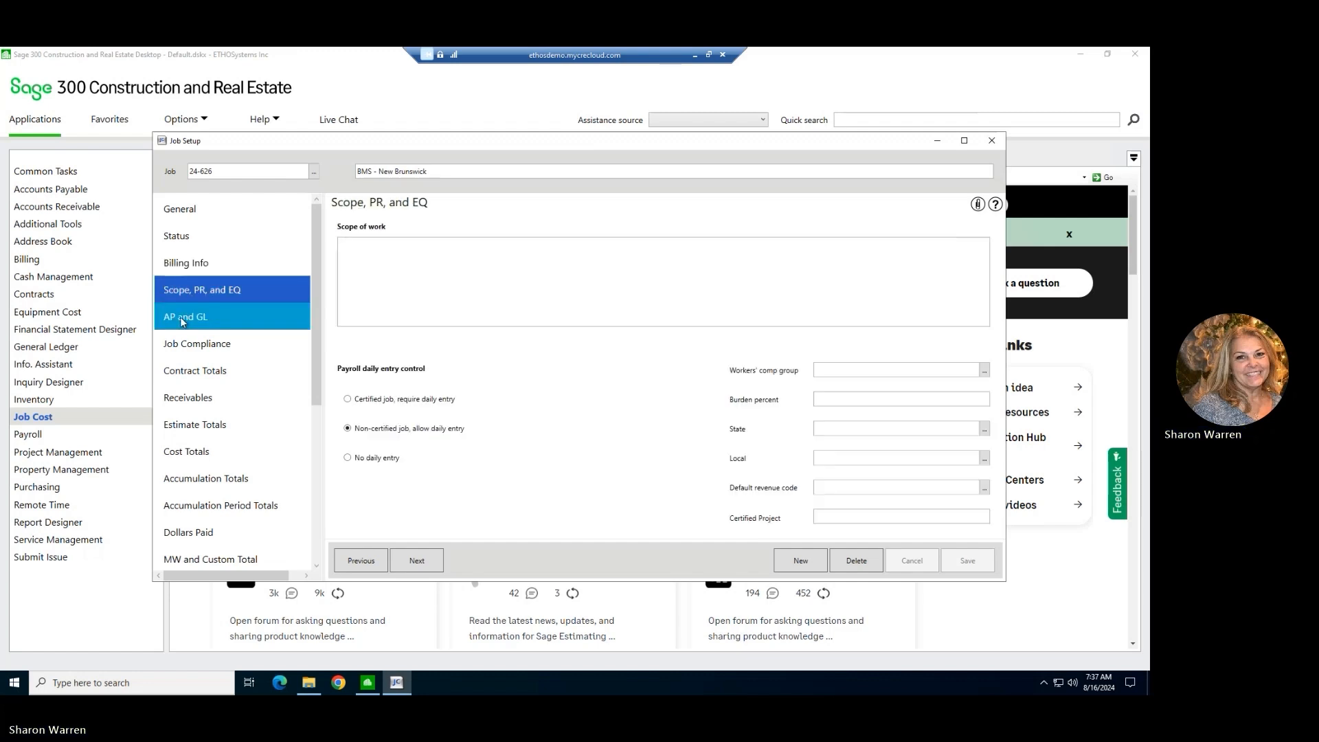
click(206, 318)
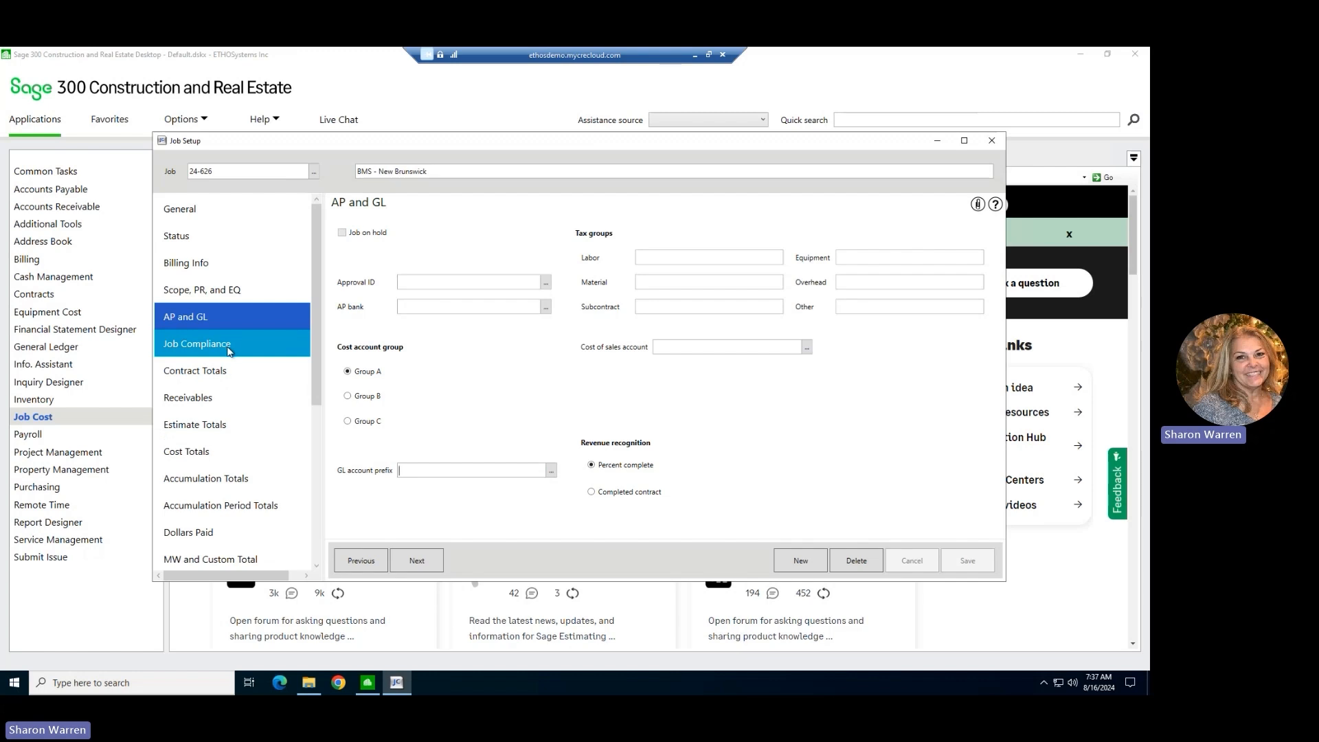
Check the contract totals, receivables and estimate totals of job 24-626, and close Job Setup.
click(223, 371)
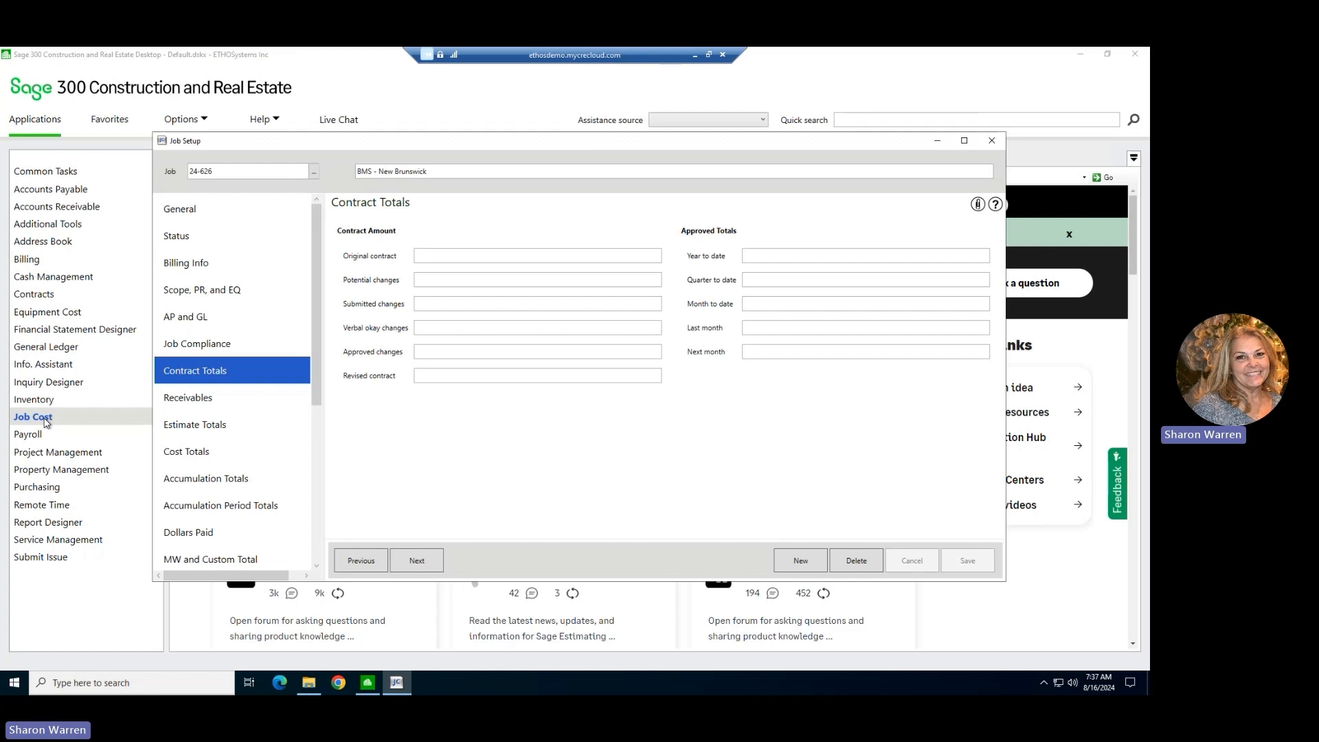
click(189, 397)
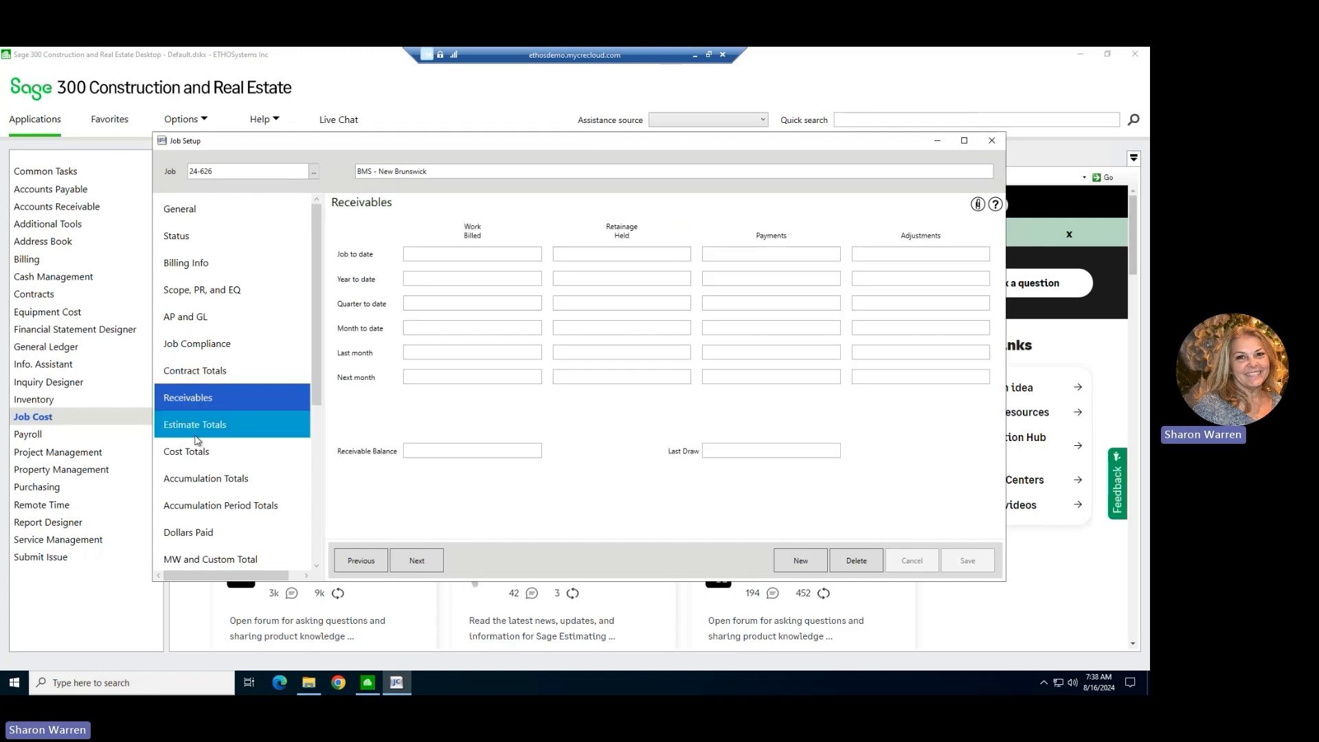
click(241, 425)
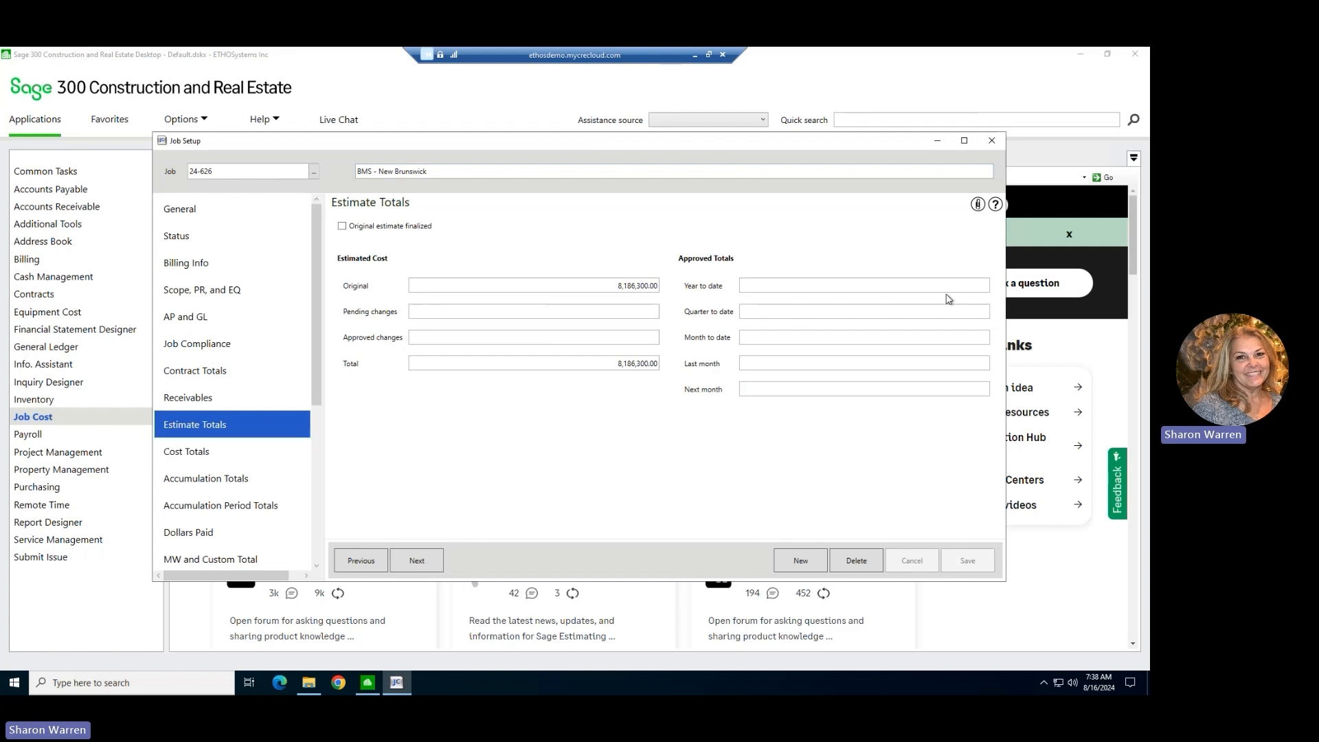
click(1000, 147)
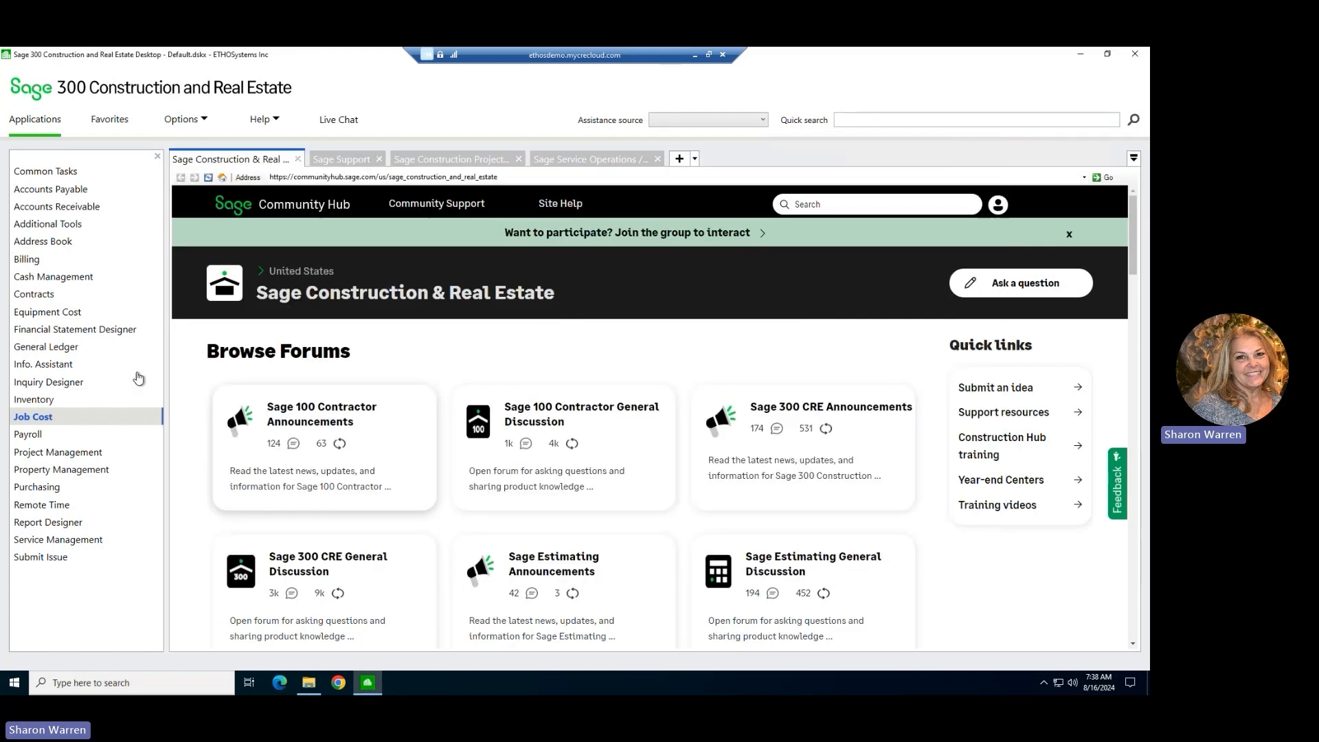
Try to open job 24-626, BMS - New Brunswick, for editing in Job Central.
click(64, 417)
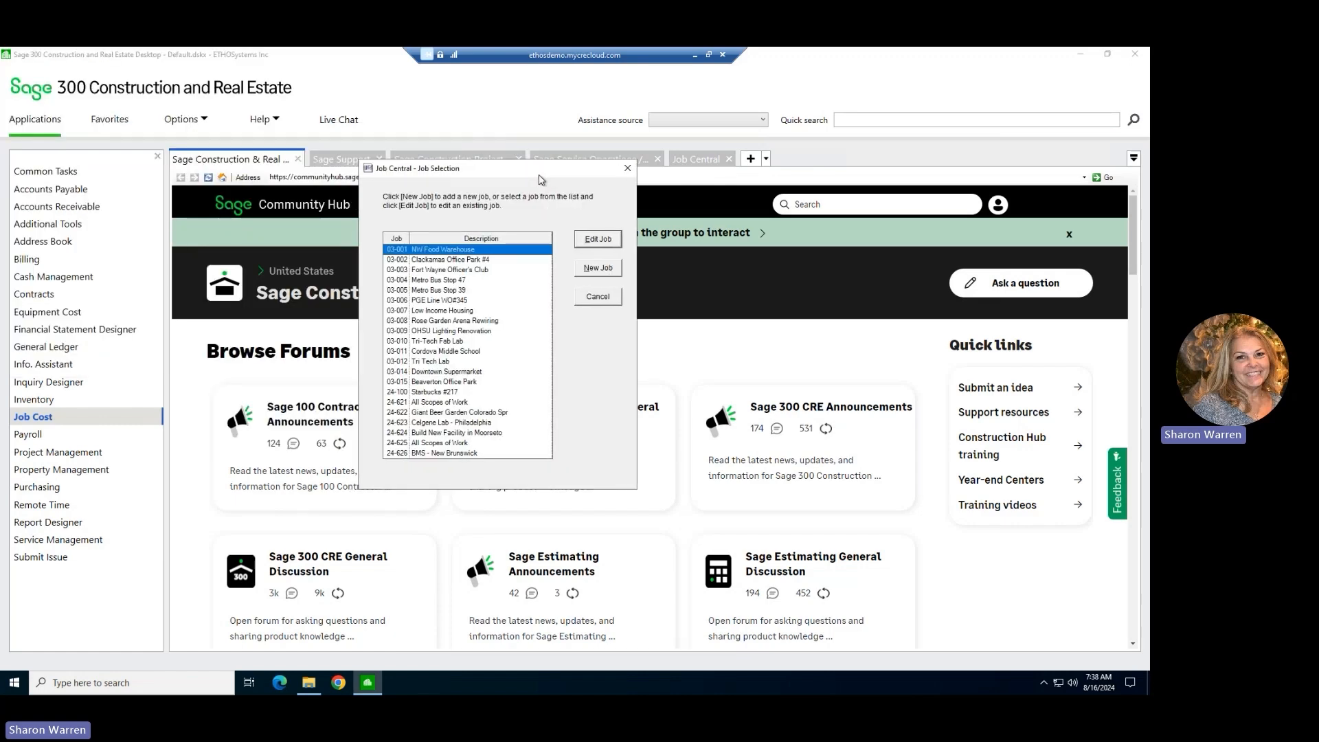
click(434, 453)
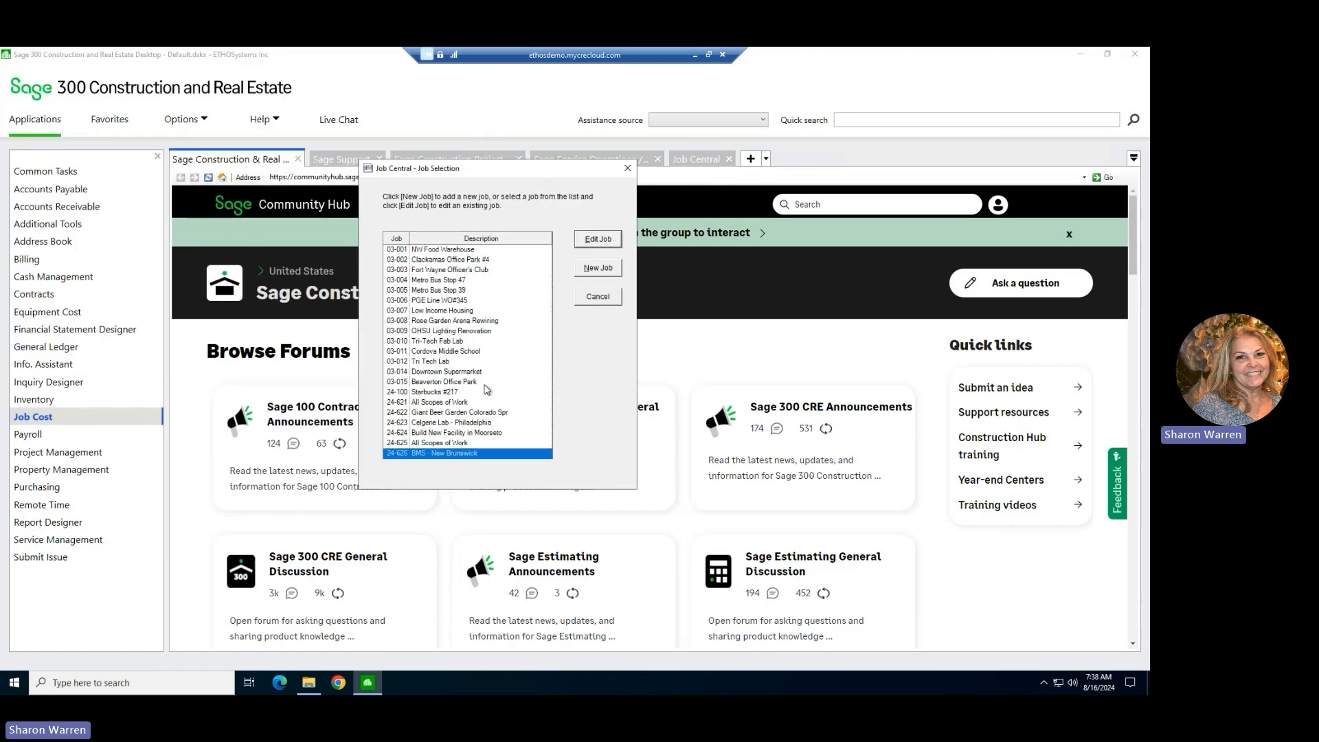
click(595, 241)
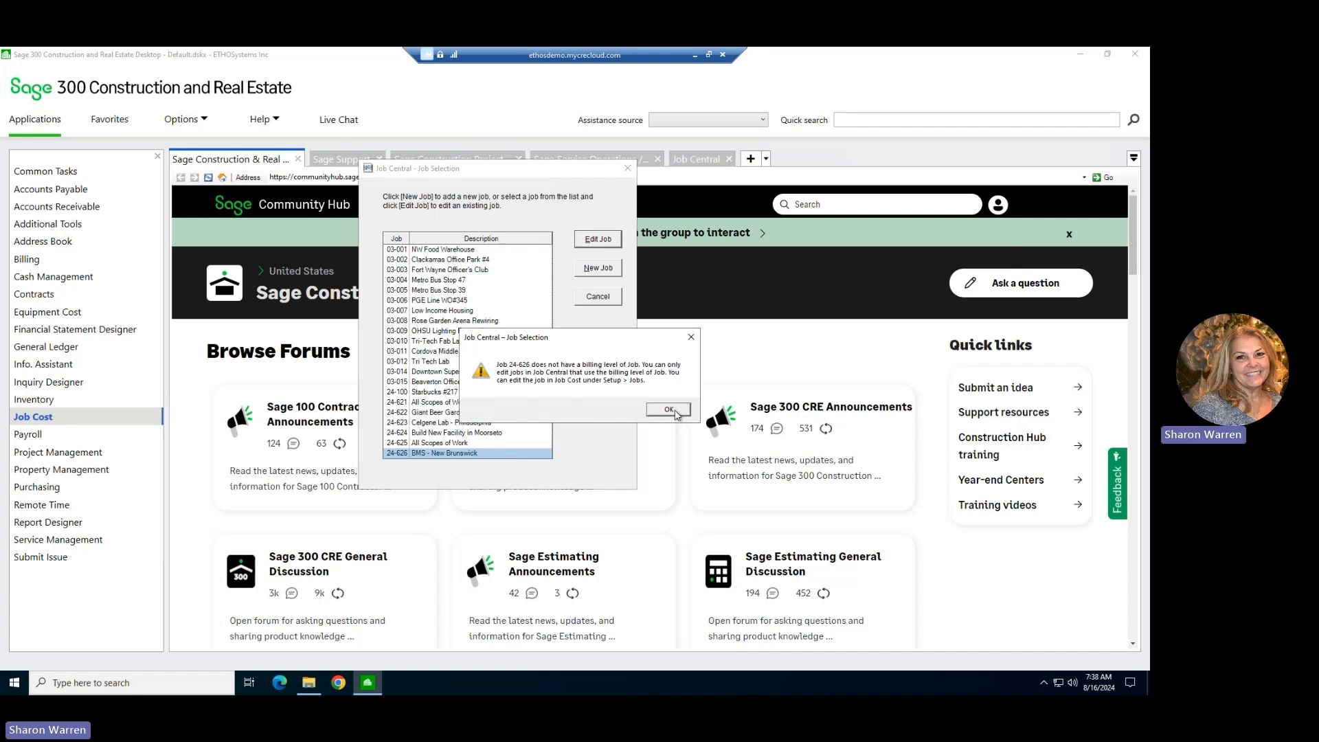
click(668, 409)
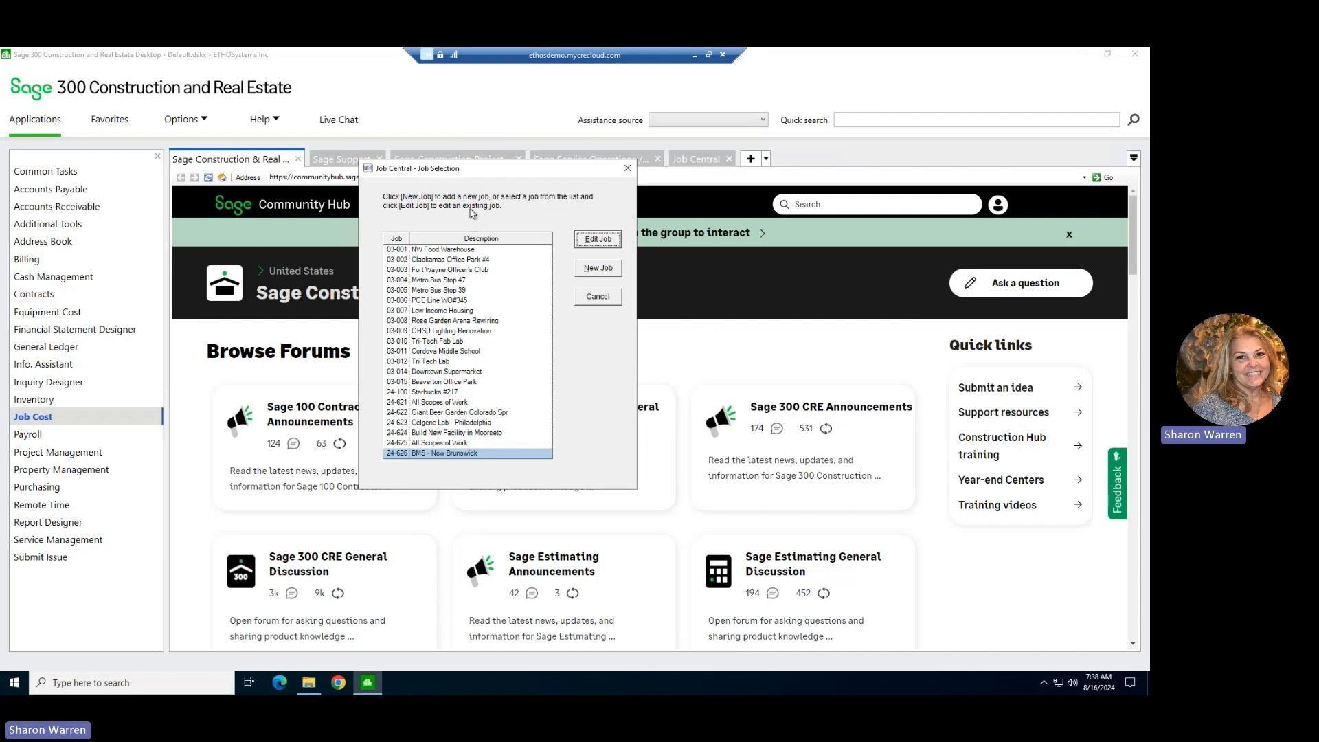
click(626, 170)
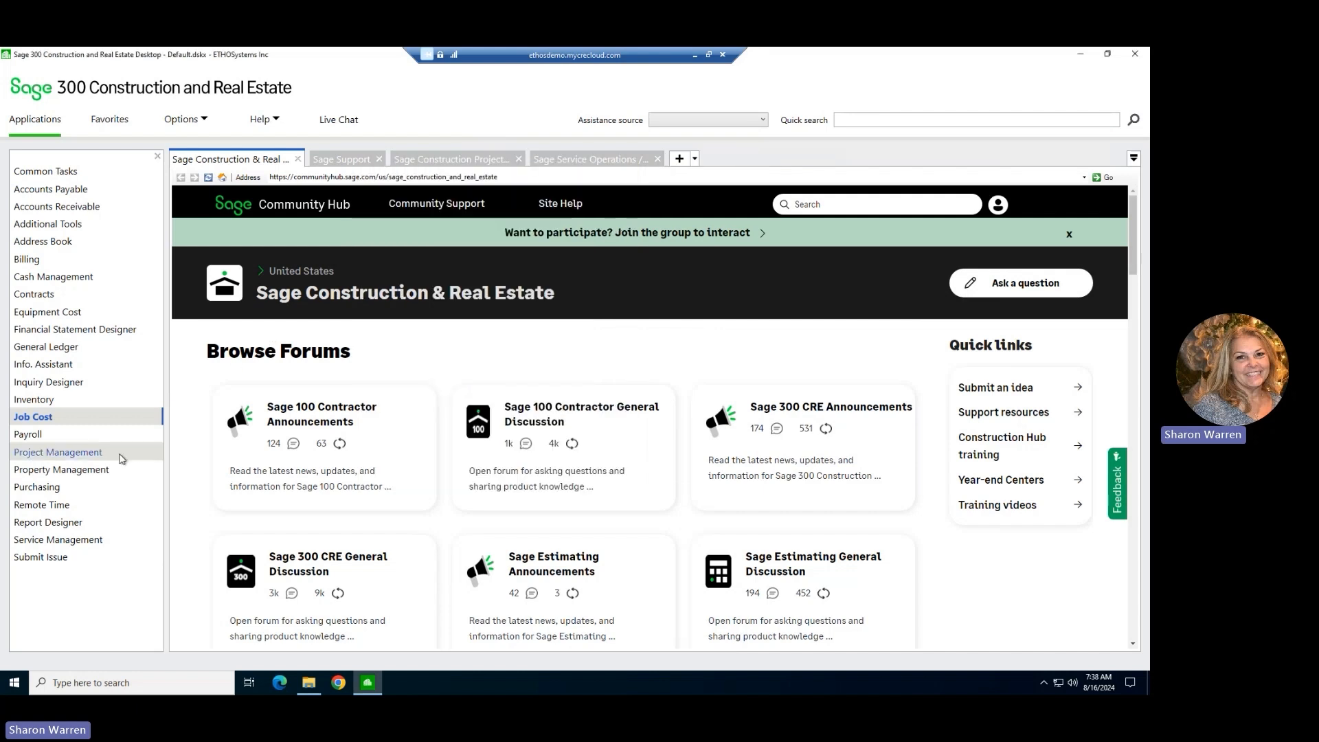
Bring up job 24-626 in Job Cost's Job Setup.
click(95, 419)
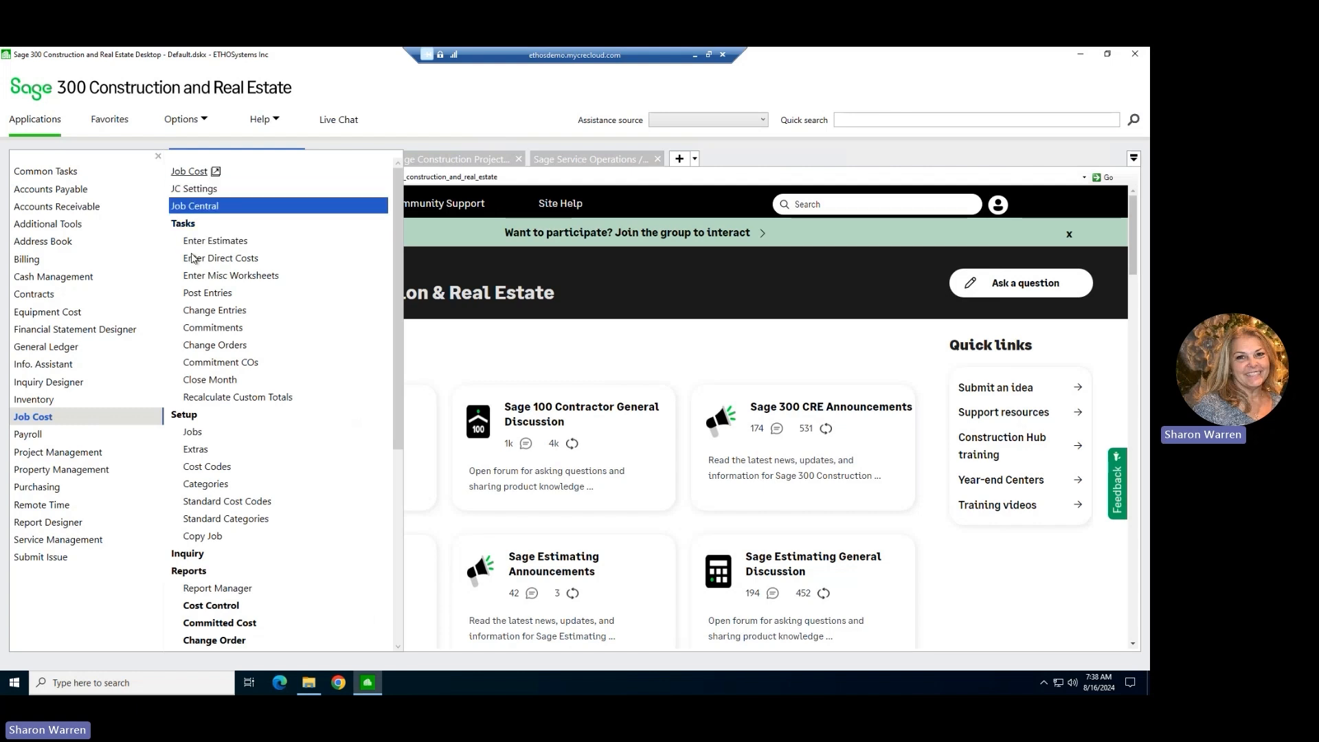
click(193, 431)
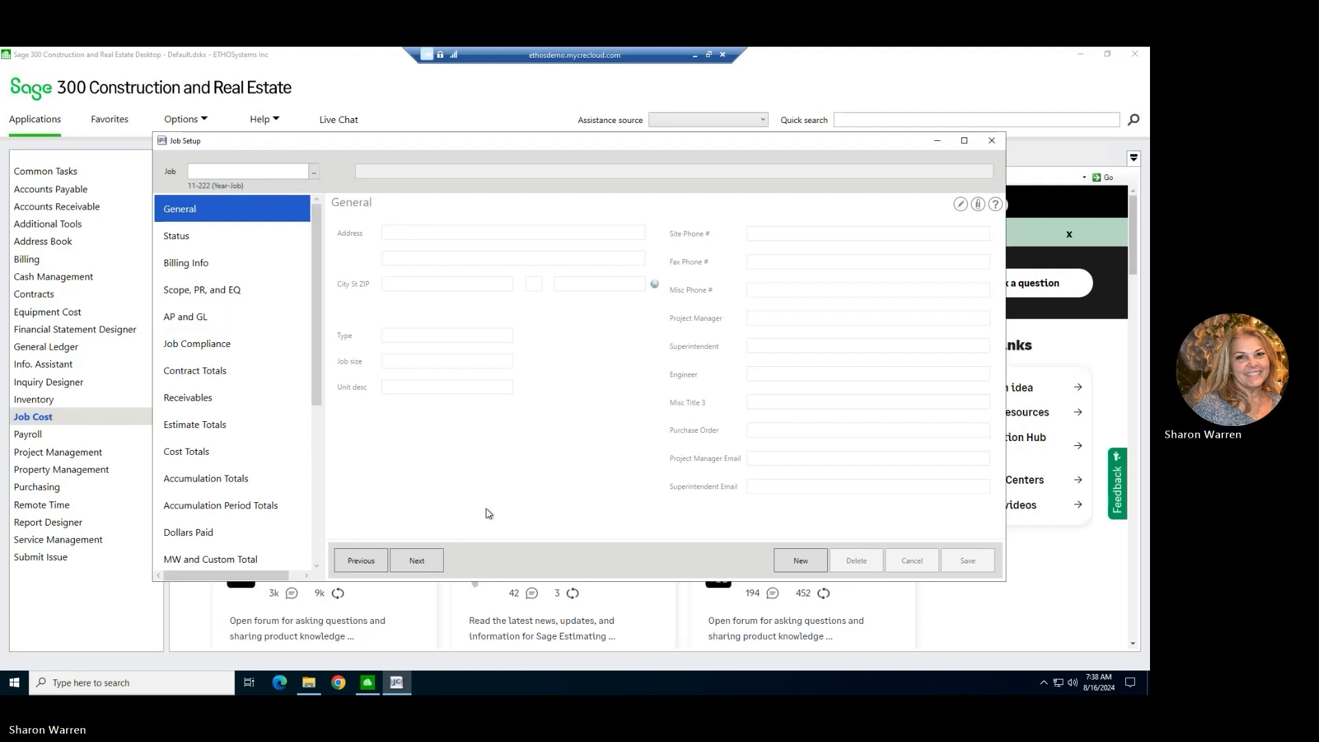
click(314, 172)
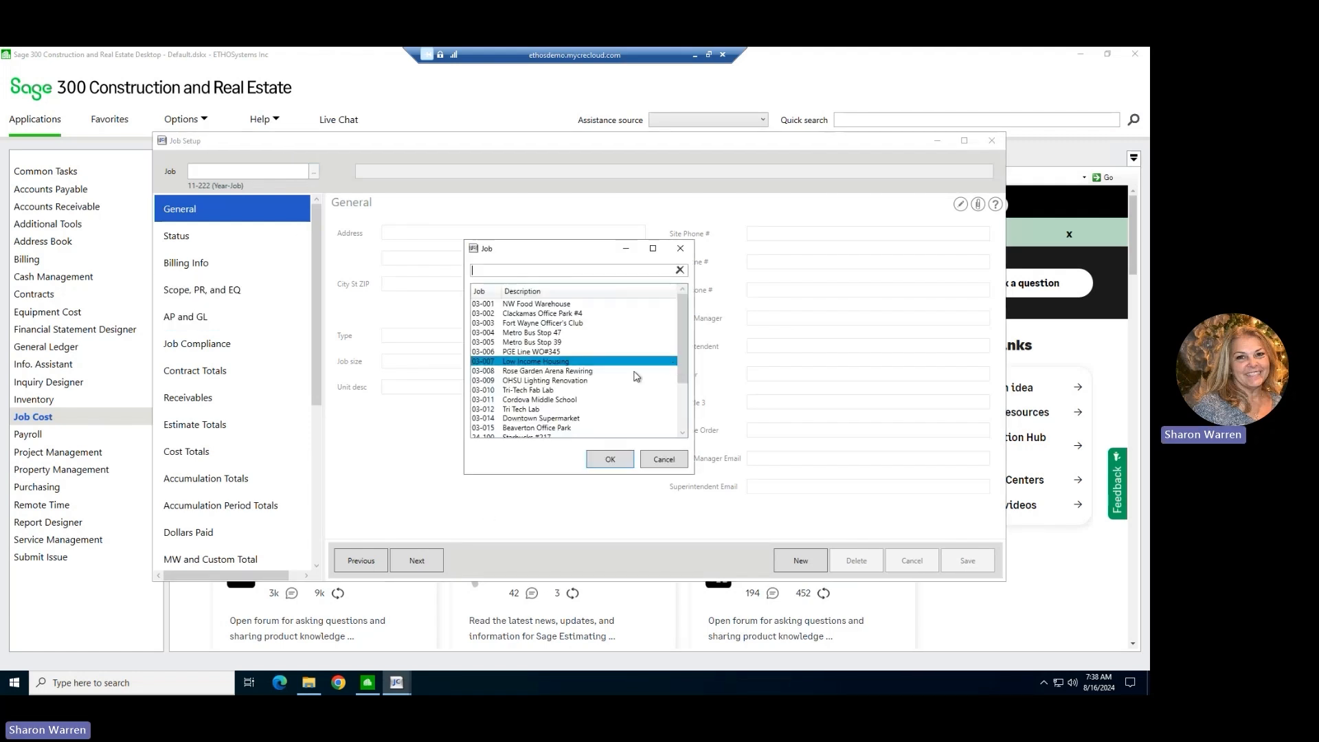
scroll(605, 392, down, 3)
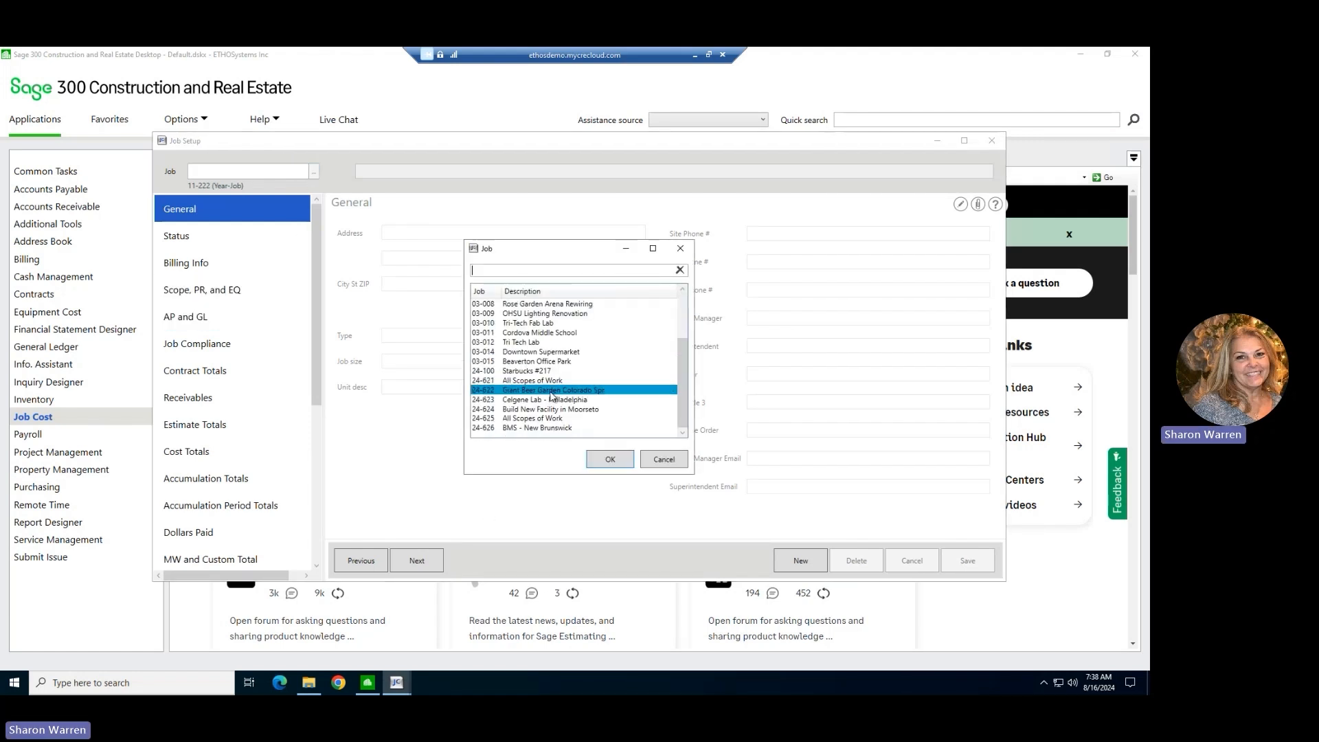
click(534, 430)
click(609, 459)
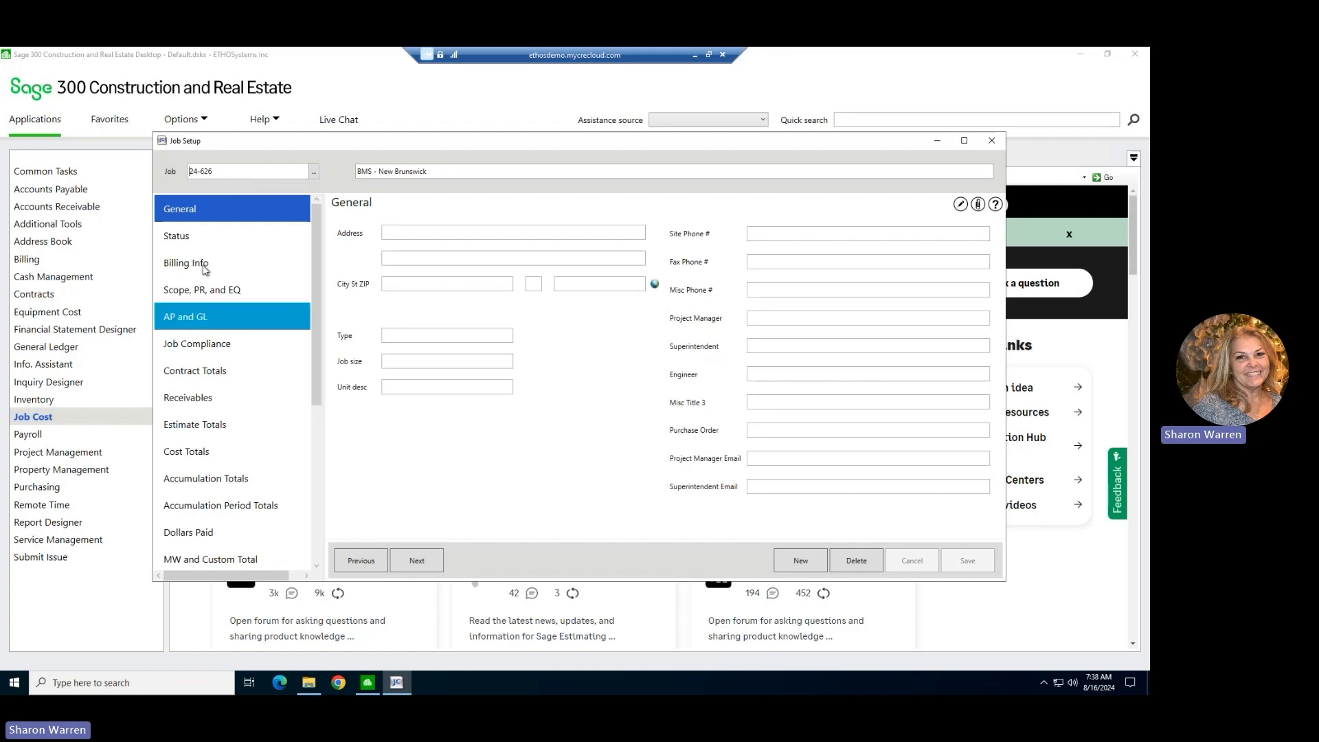
Set the job's billing method to Use Contracts and try to save the job.
click(192, 318)
click(189, 264)
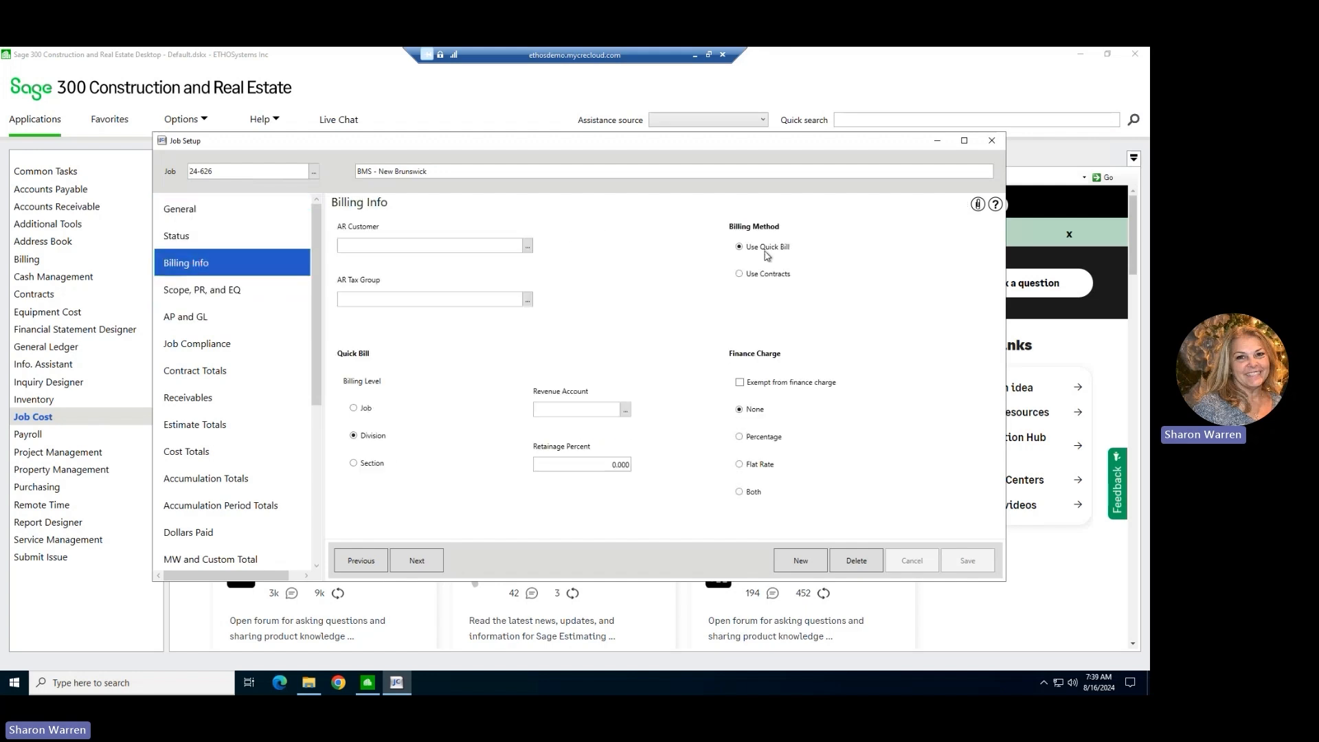
click(748, 276)
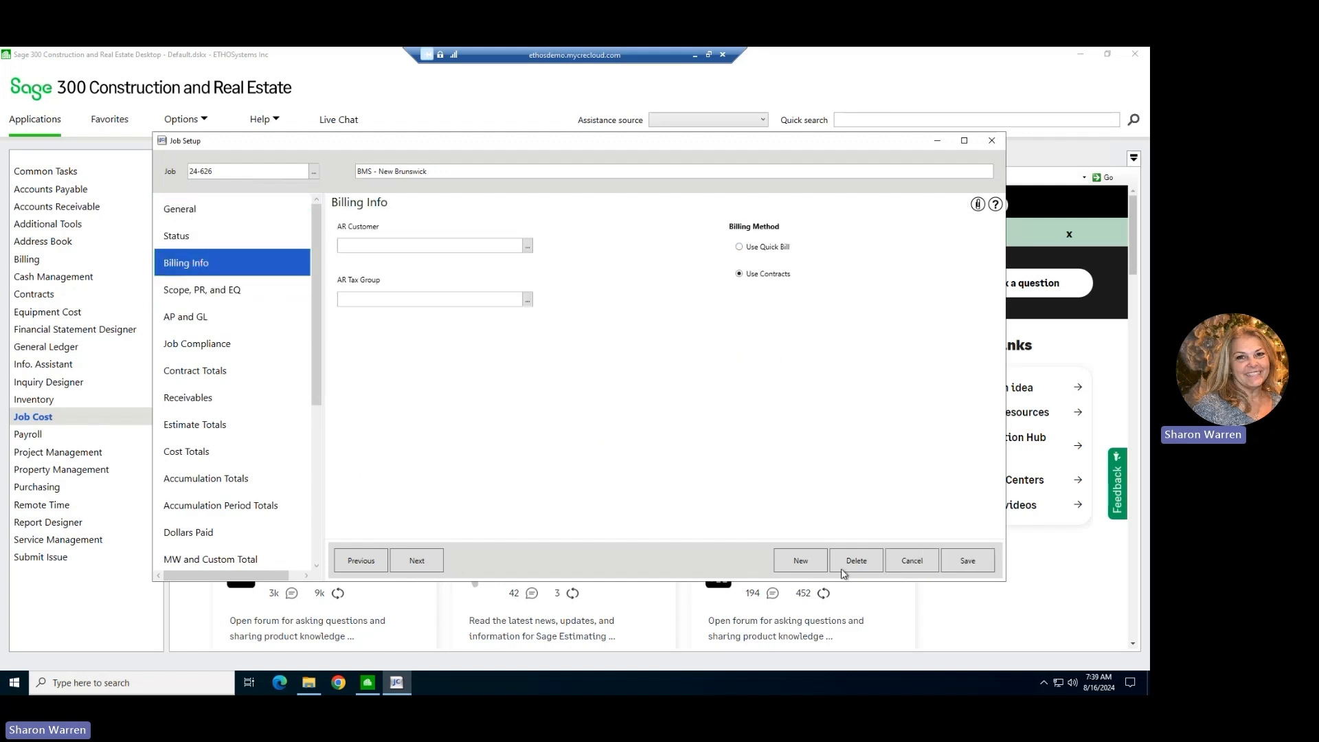
click(968, 562)
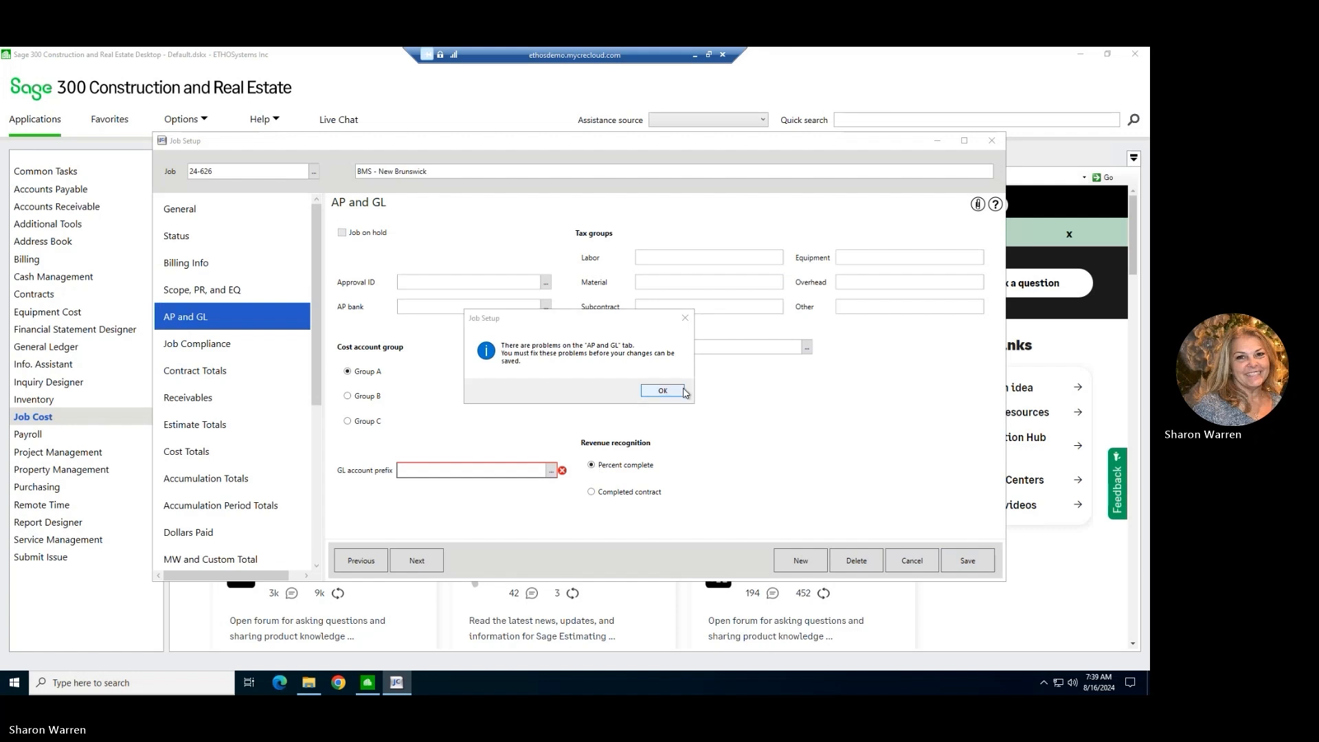
Set the job's GL account prefix to company 10, Timberline Construction, Inc, save the job, and close Job Setup.
key(Return)
click(551, 471)
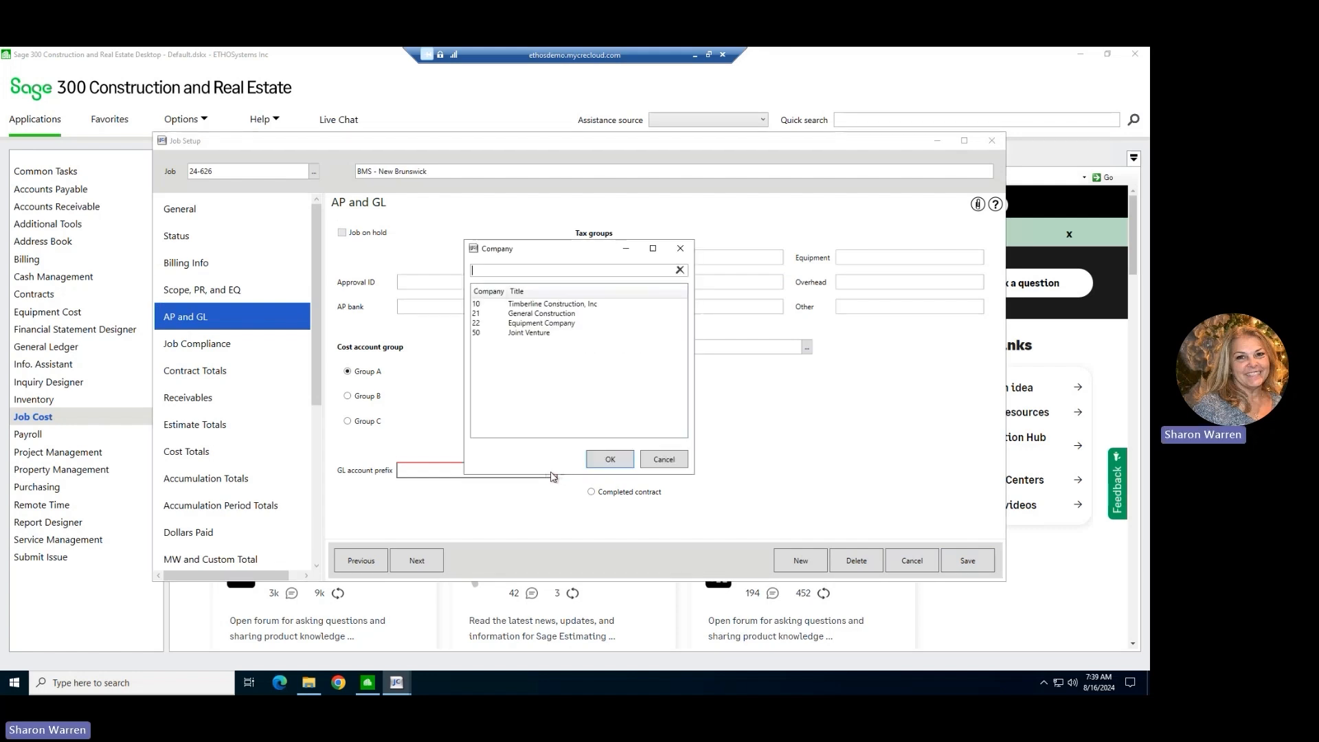
click(529, 304)
click(610, 460)
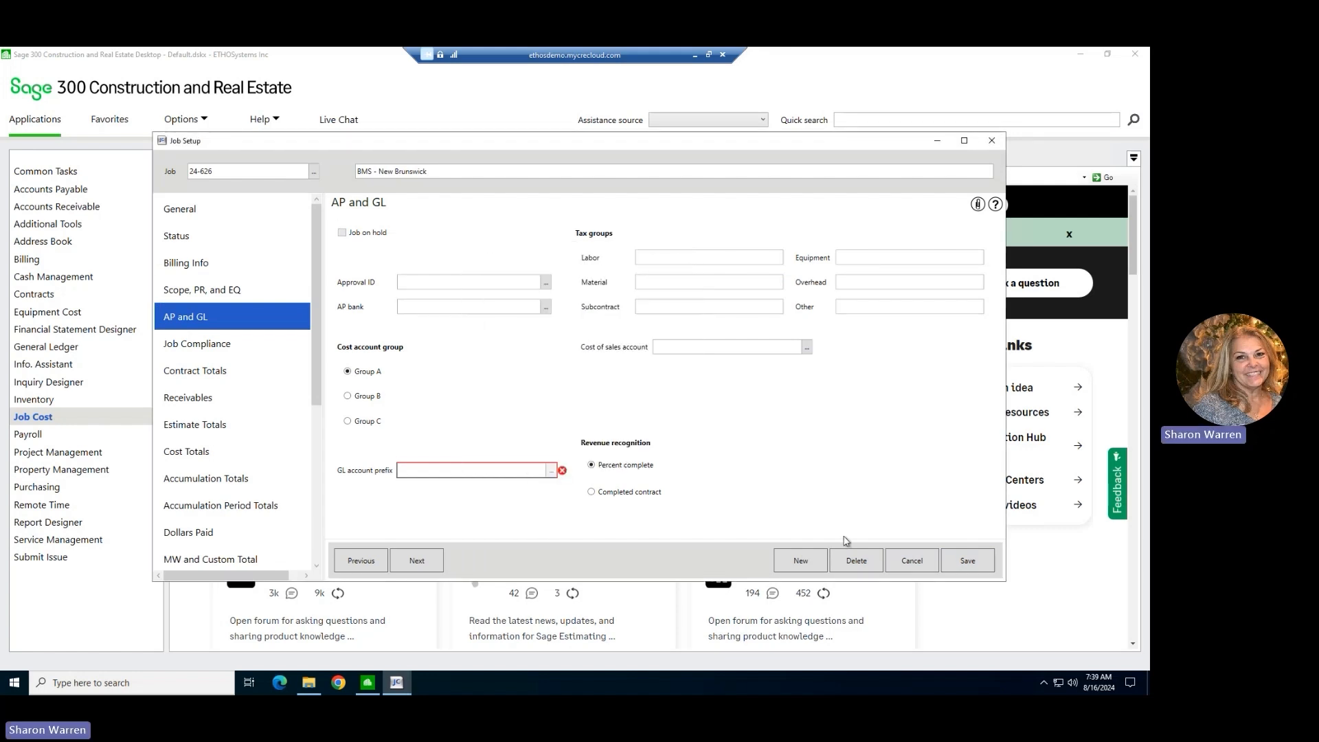
click(965, 565)
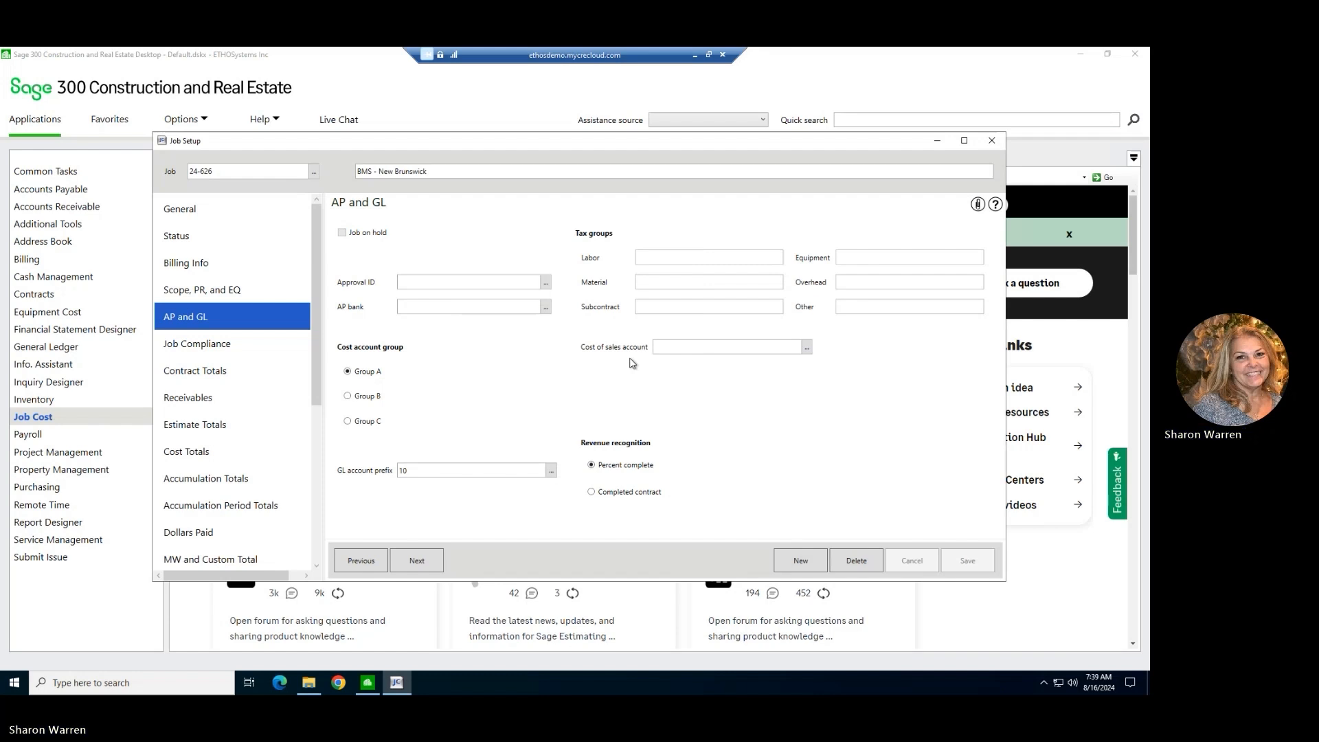
click(992, 141)
Open job 24-626, BMS - New Brunswick, for editing in Job Central.
click(117, 417)
click(181, 269)
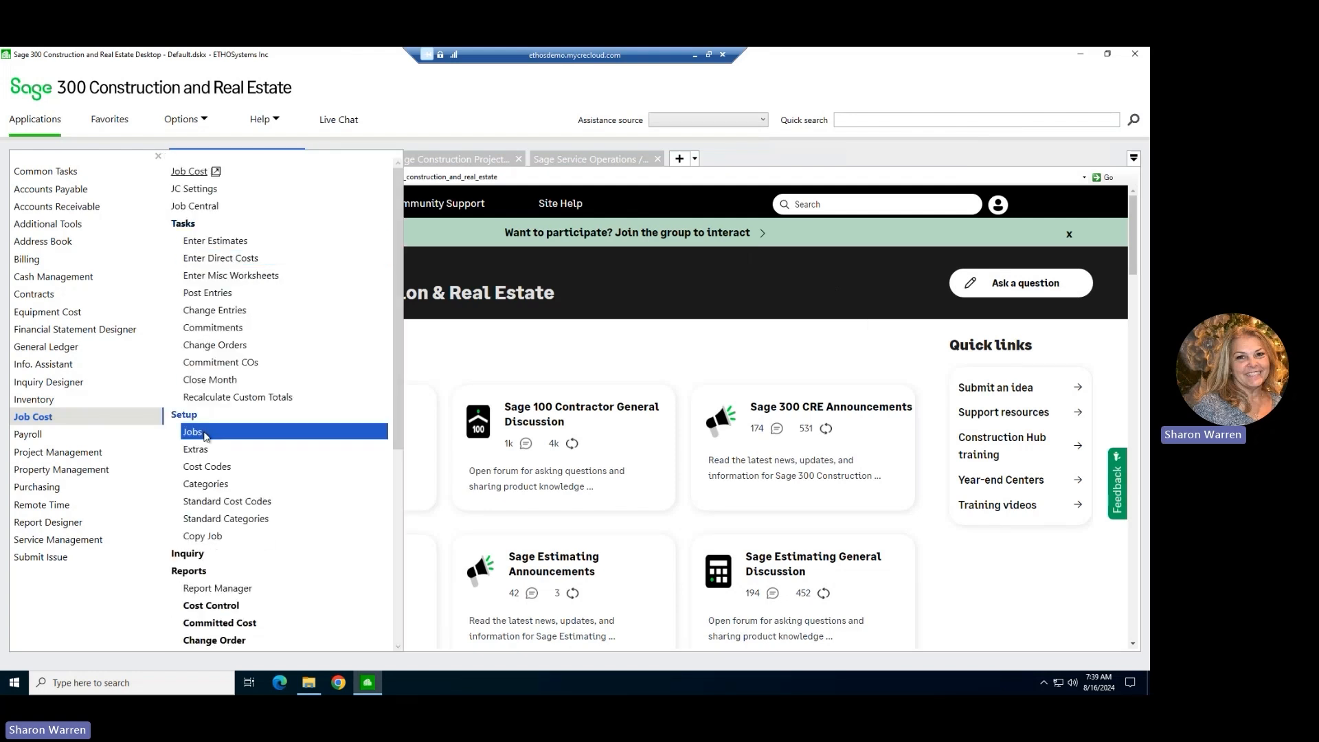
click(192, 206)
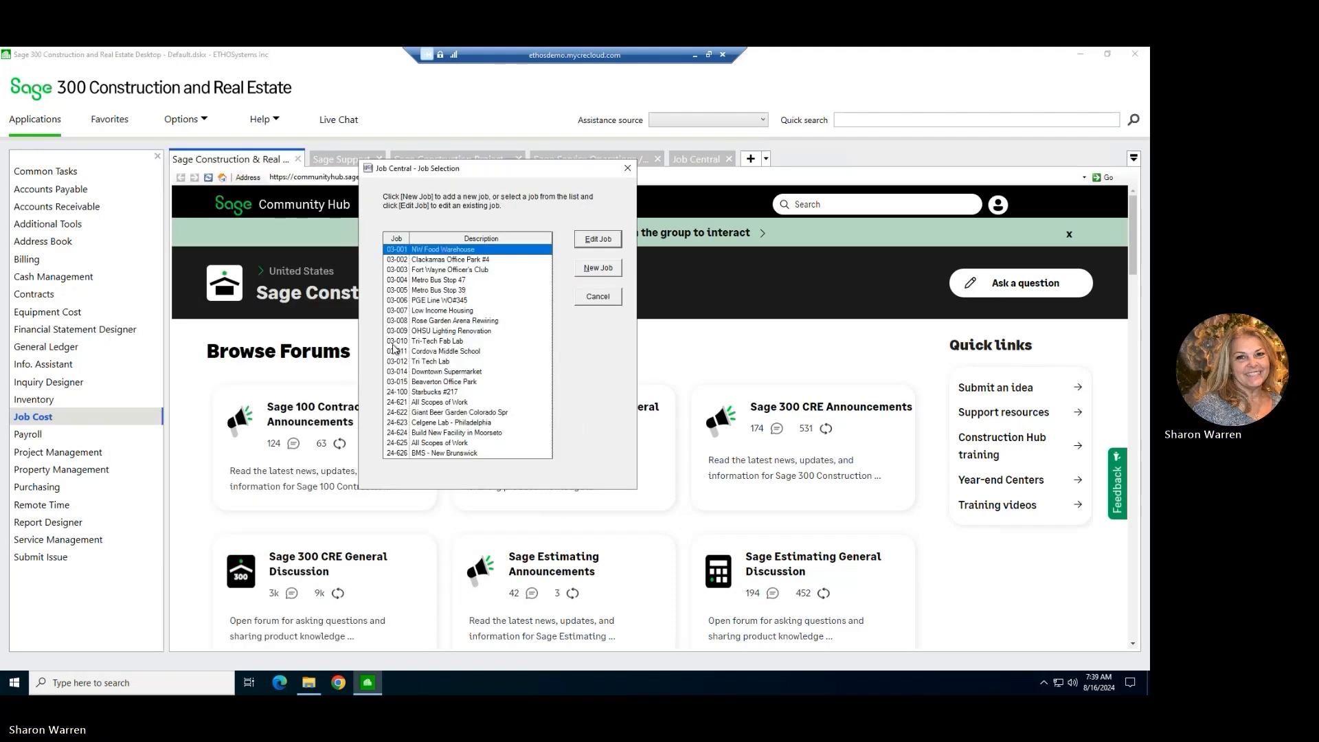
click(453, 455)
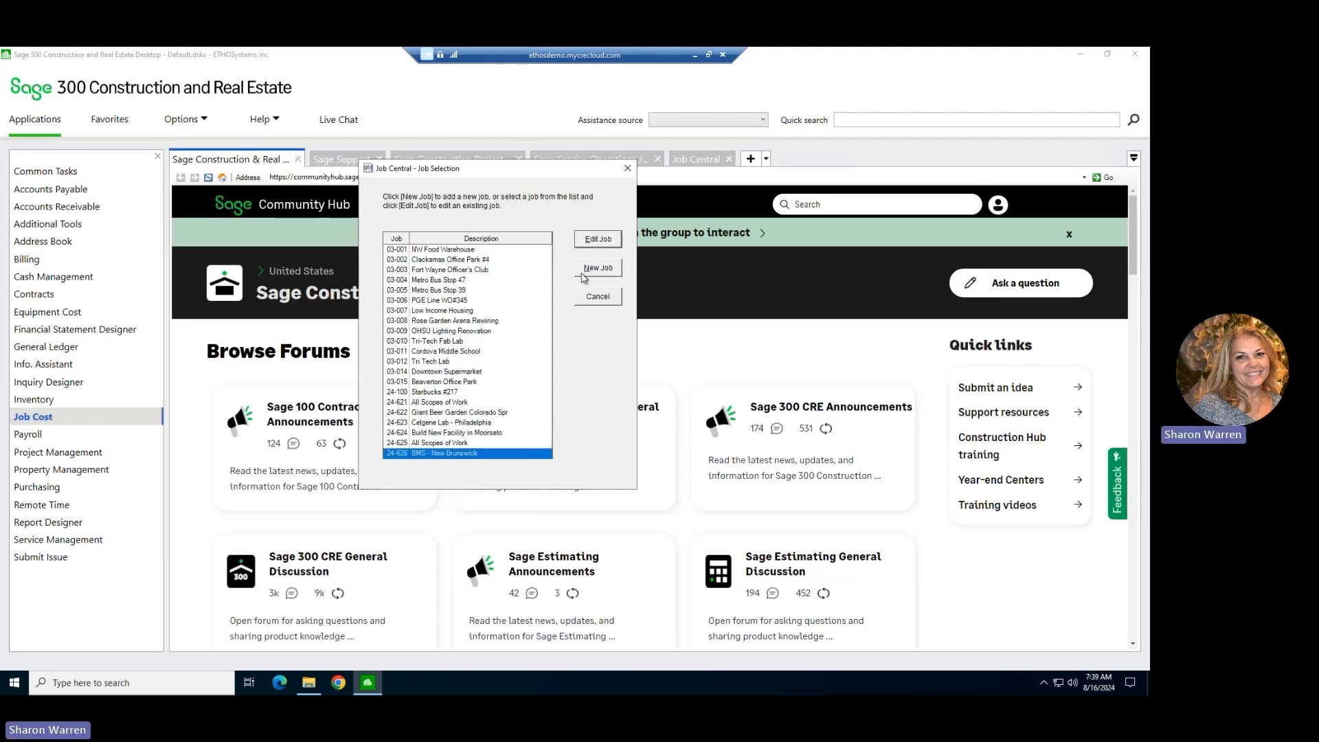
click(604, 241)
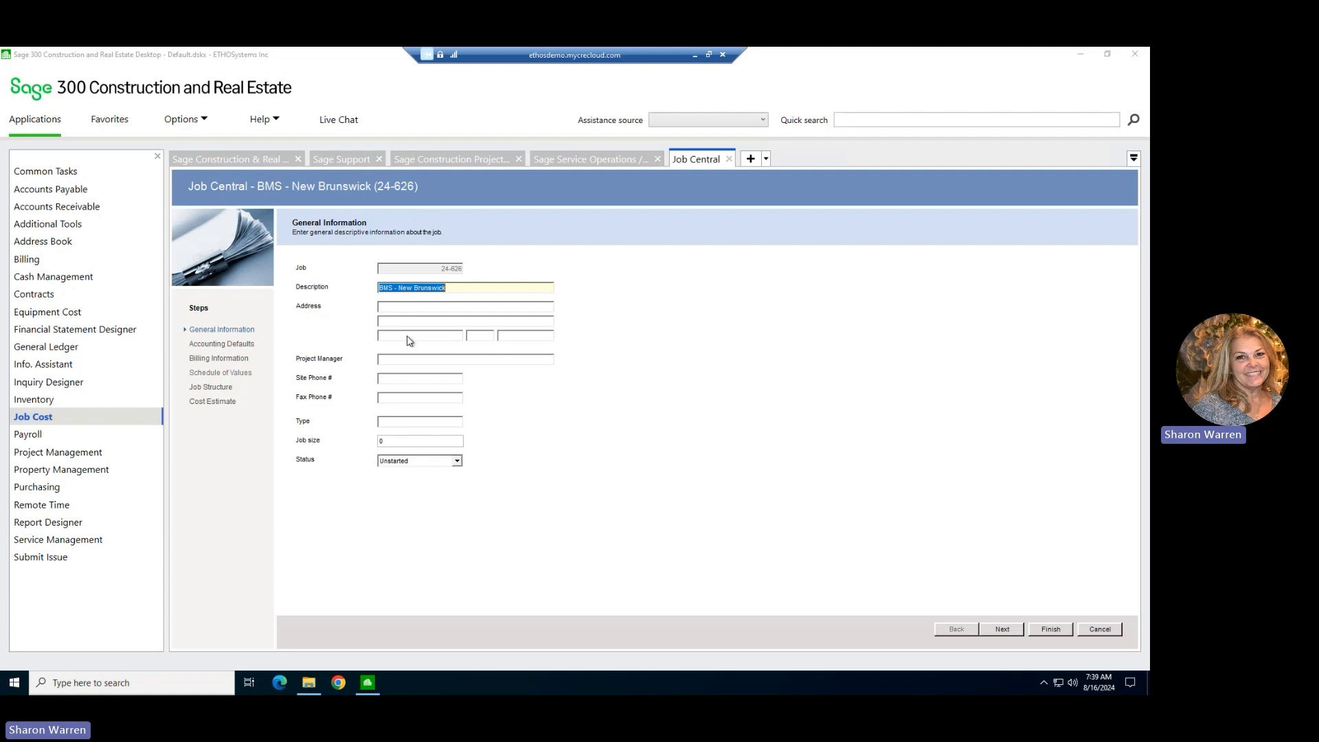
In the job's Billing Information, set the AR customer to STRMW, Streamwood Building, and the tax group to EXMPT.
click(406, 307)
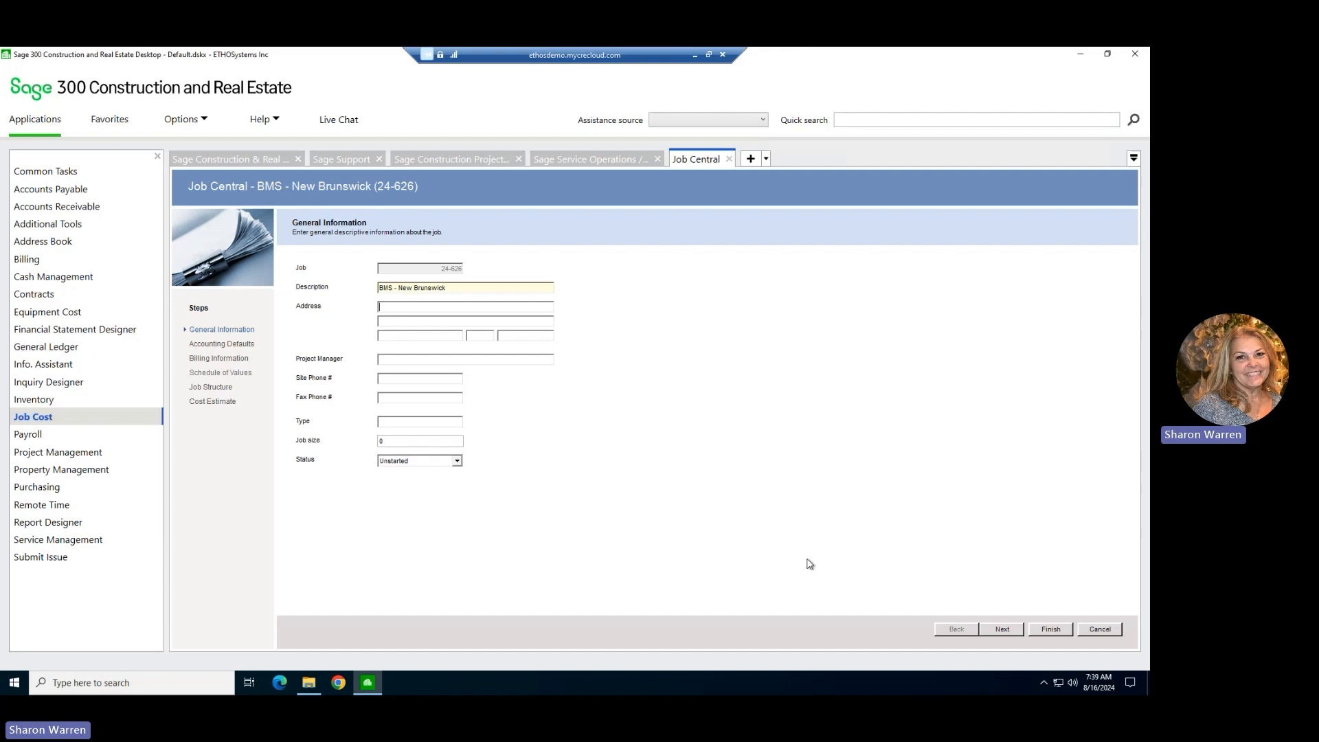
click(1012, 635)
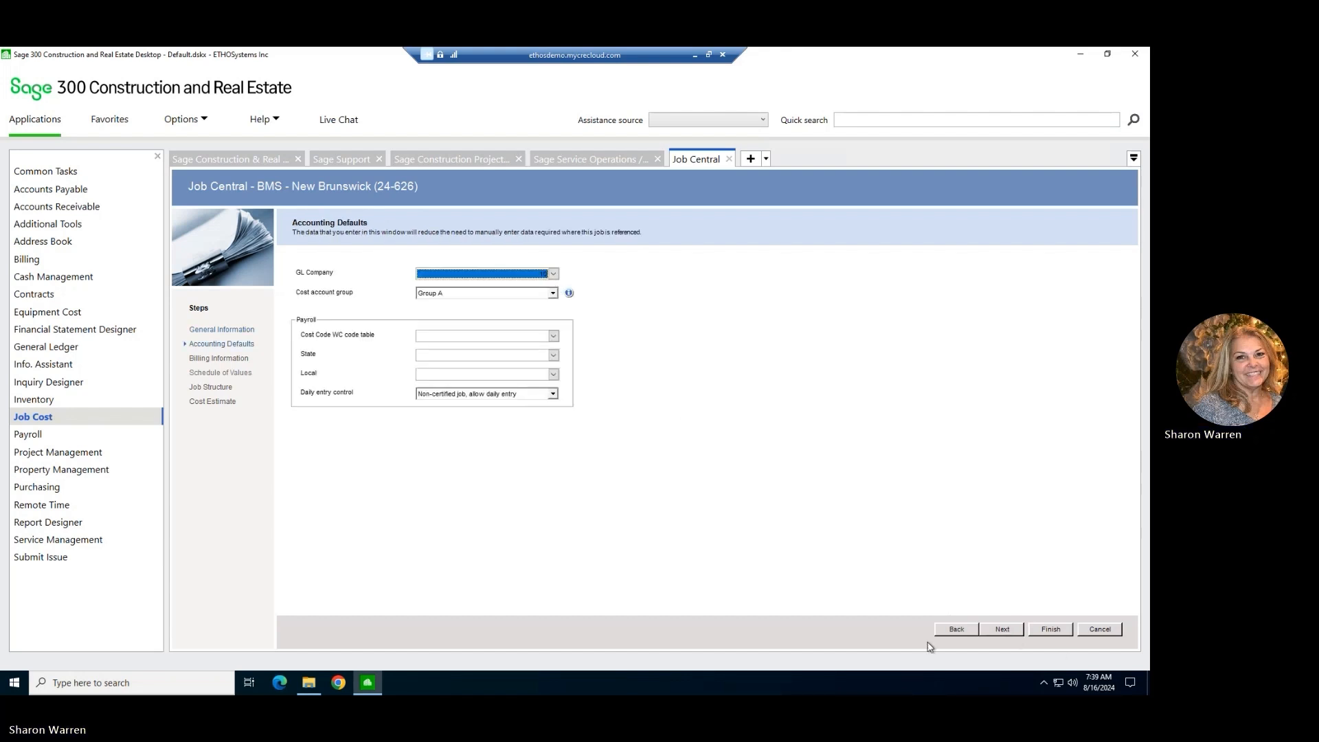
click(1001, 632)
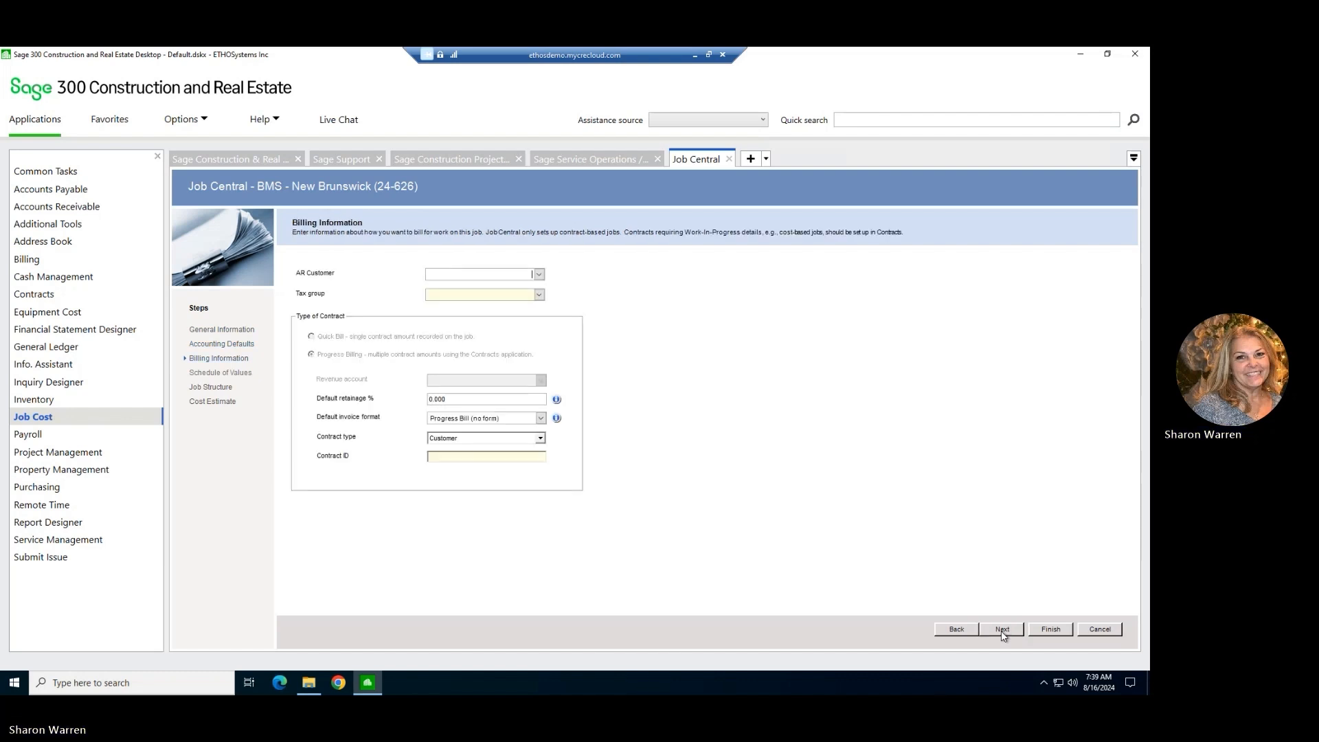
click(540, 275)
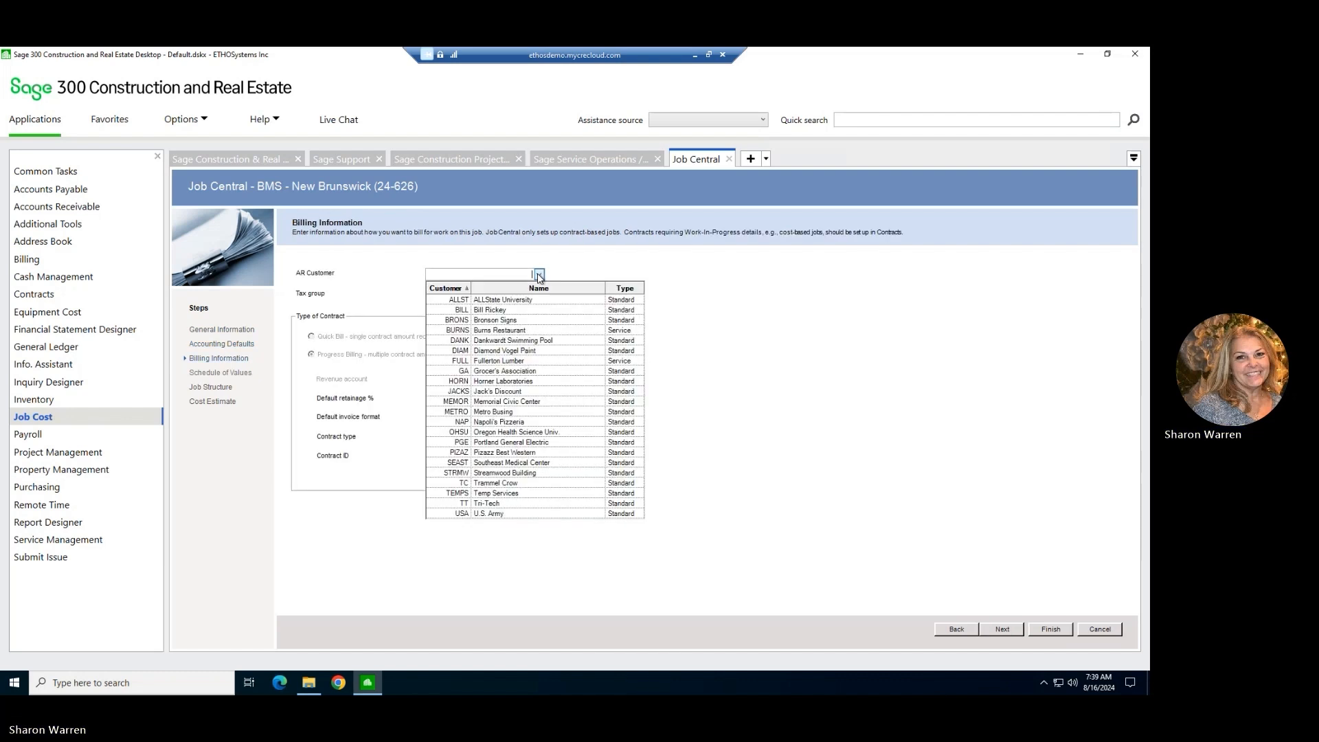
click(517, 474)
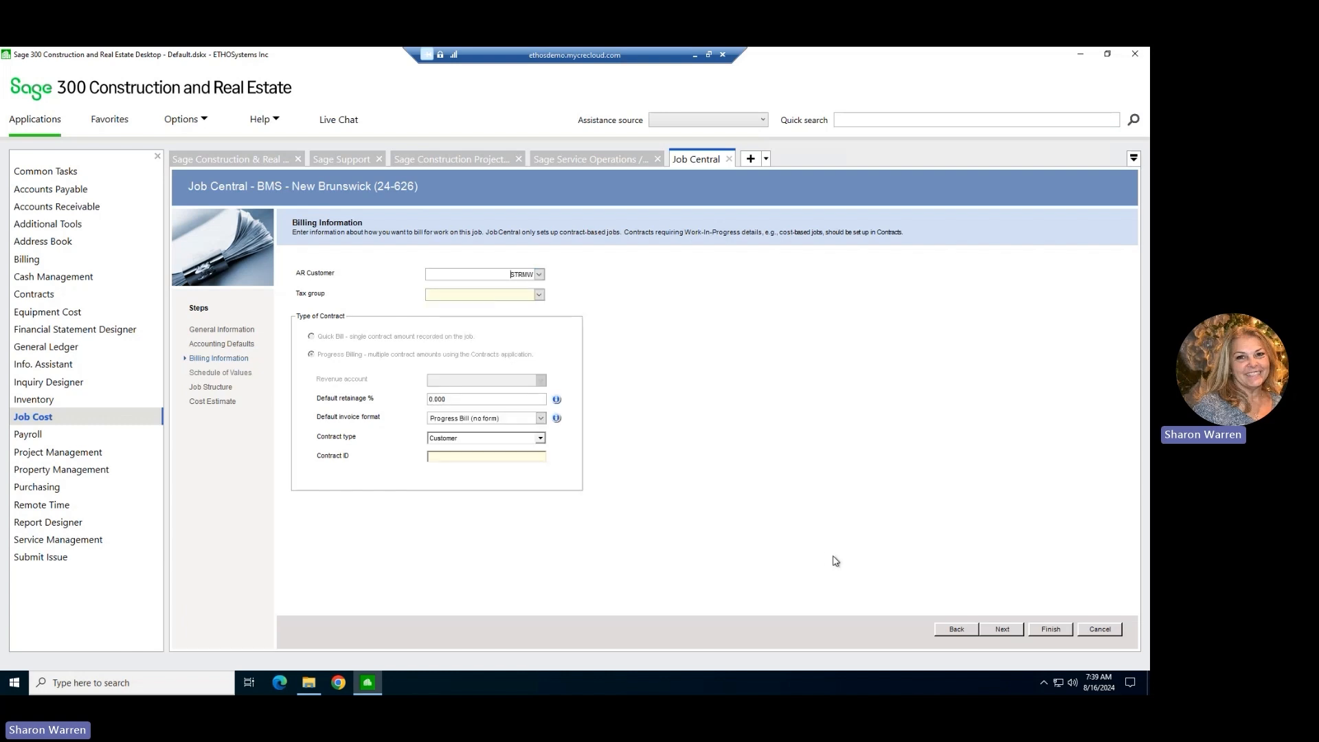
click(540, 295)
click(521, 321)
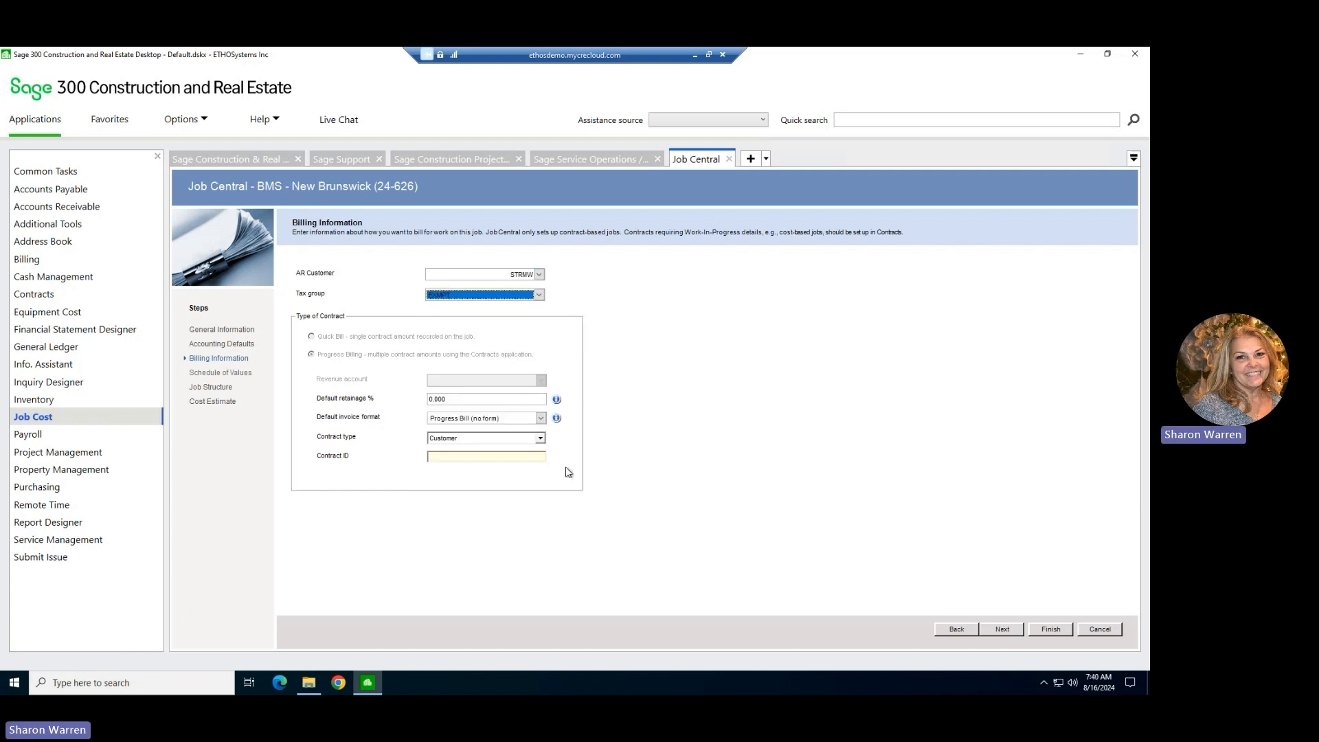
Enter 24624001 as the contract ID in the job's billing information.
click(531, 457)
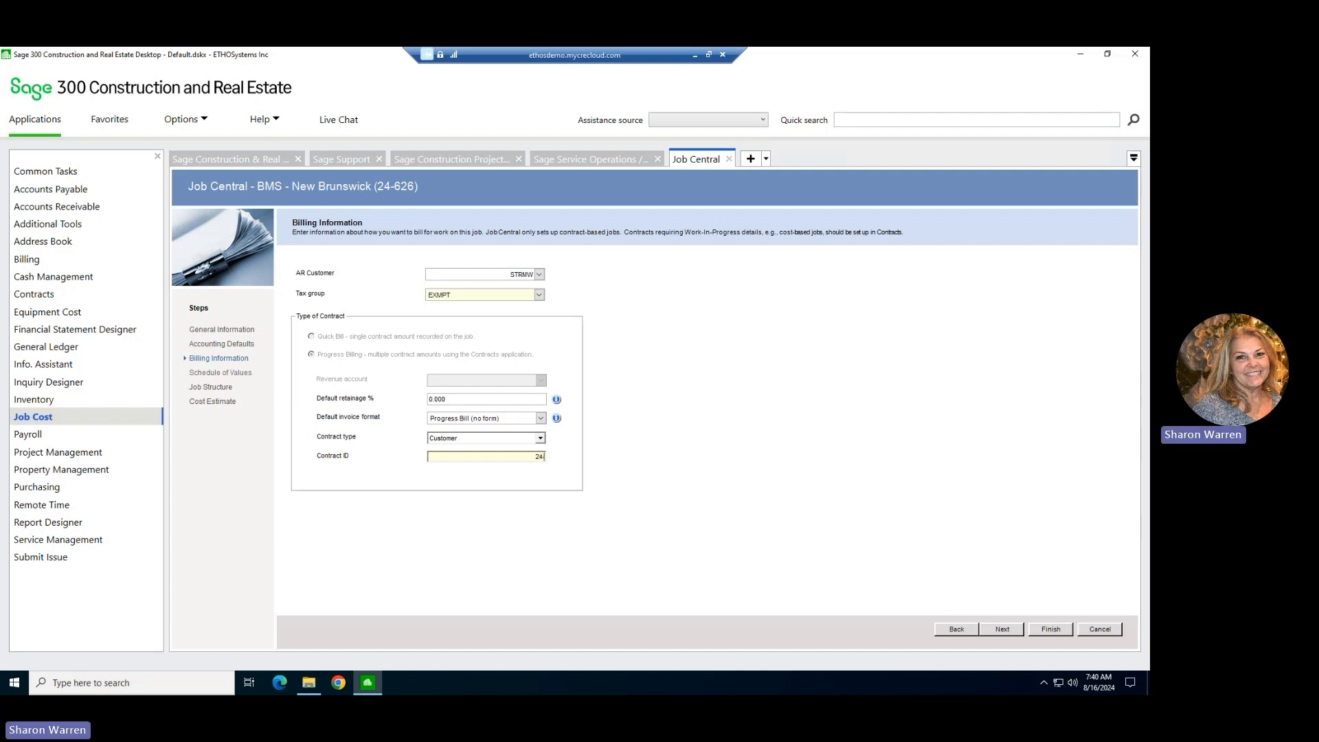
text(24-624)
click(516, 457)
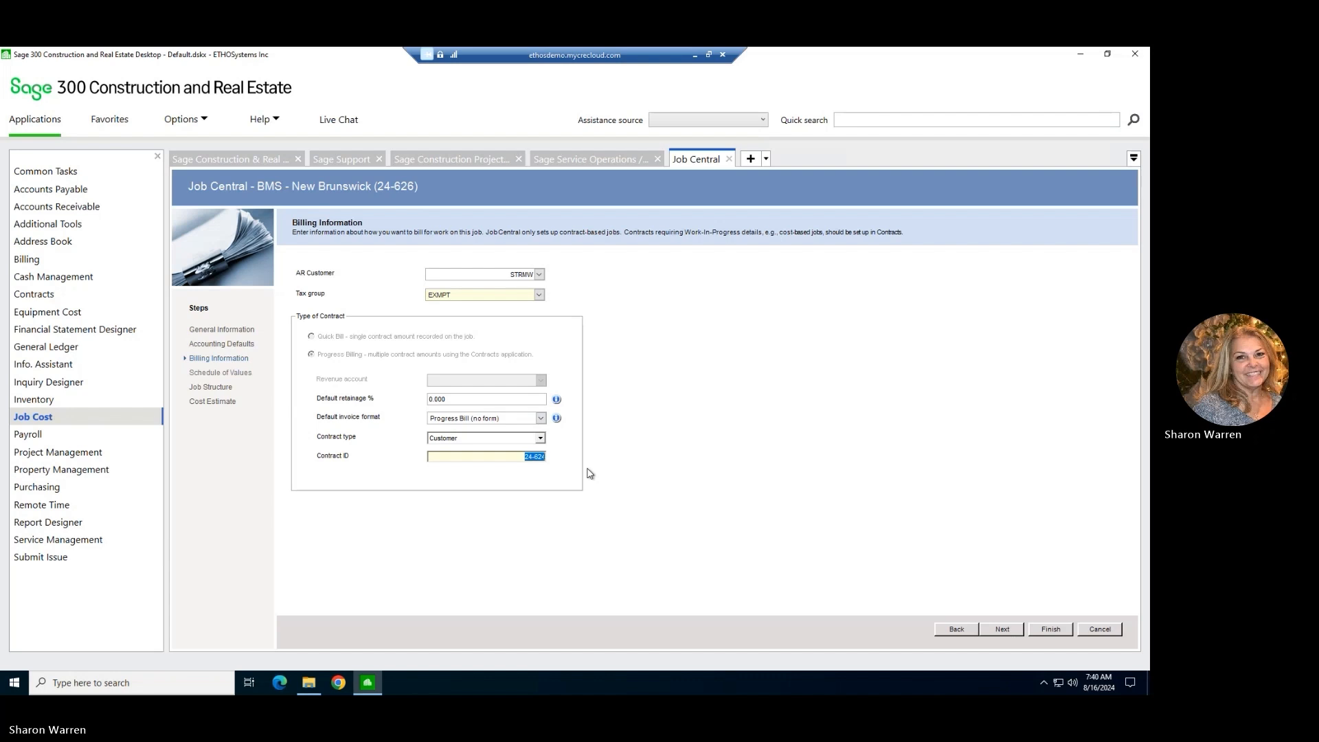
key(BackSpace)
text(24624001)
Proceed to the Schedule of Values and set the contract and item status to Proposed.
click(1003, 630)
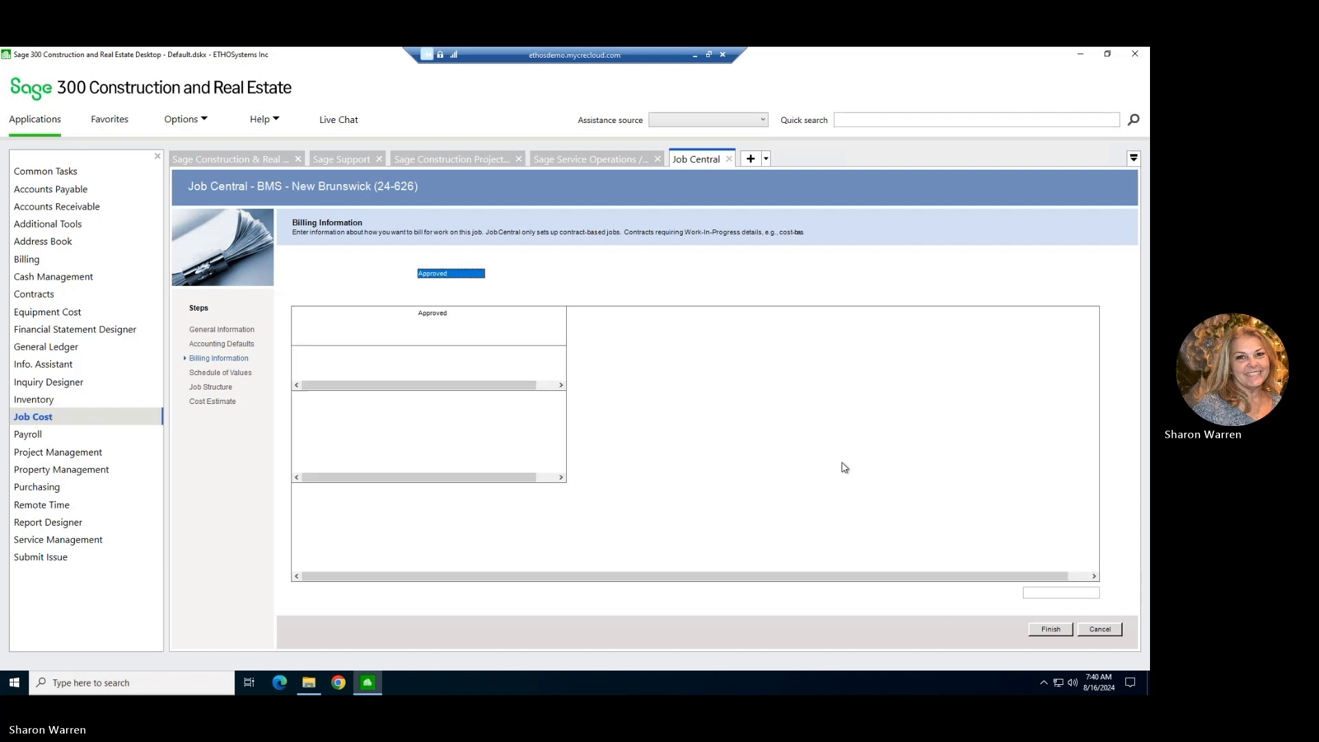
click(491, 274)
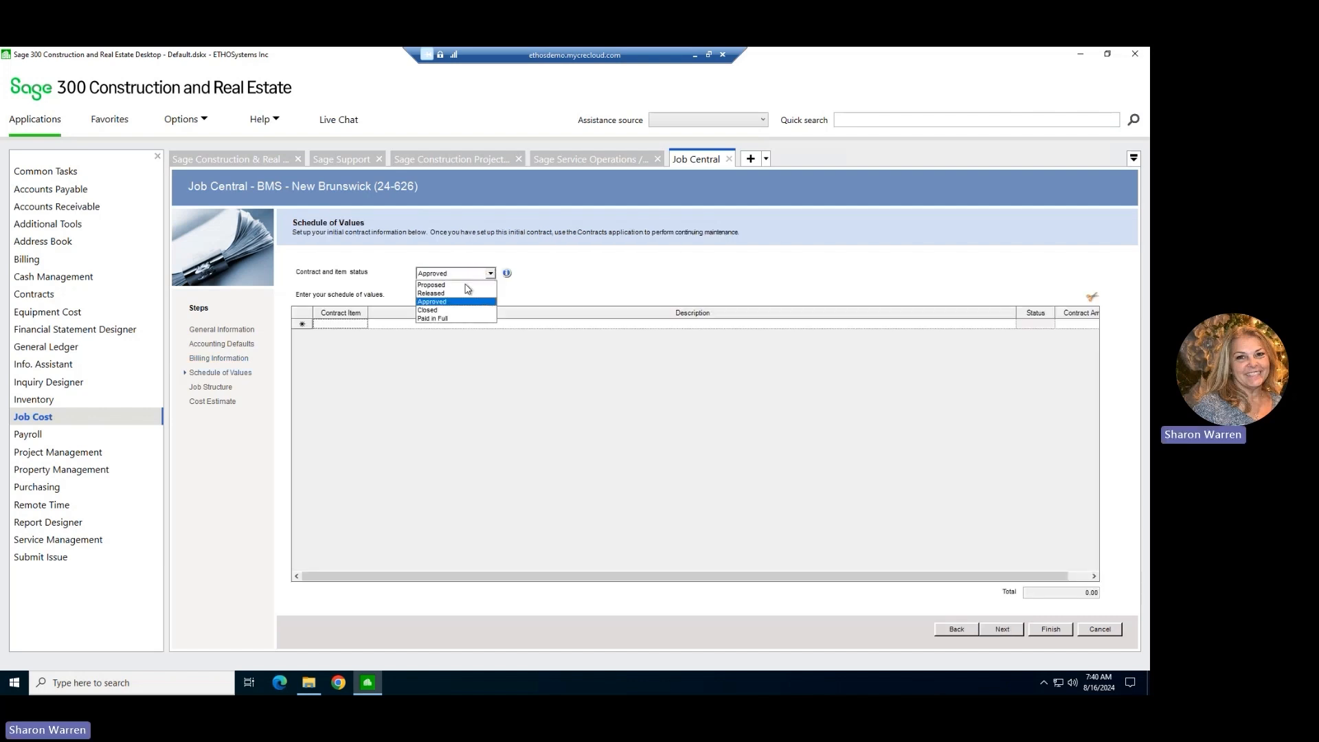
click(467, 287)
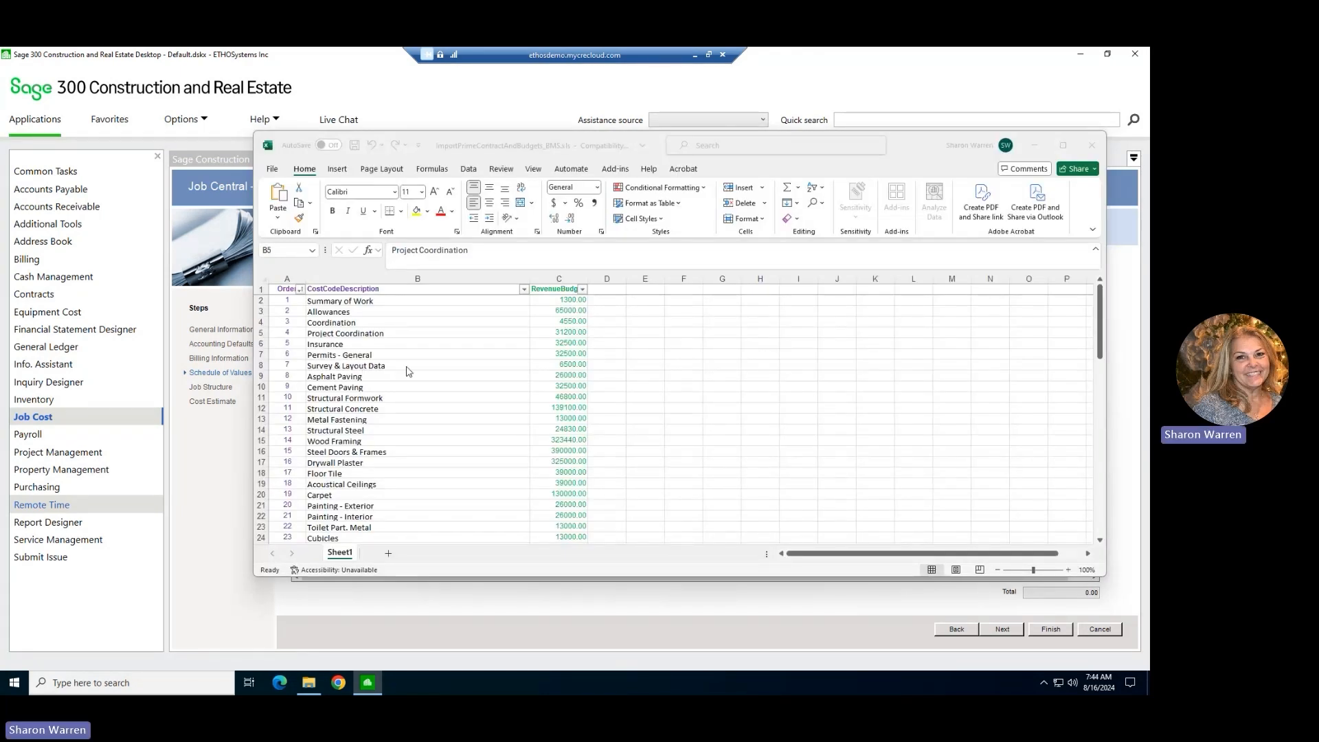
Switch to the ImportPrimeContractAndBudgets_BMS.xls workbook in Excel and copy the order numbers and cost code descriptions of items 1 to 33.
click(906, 149)
drag(905, 150, 1102, 92)
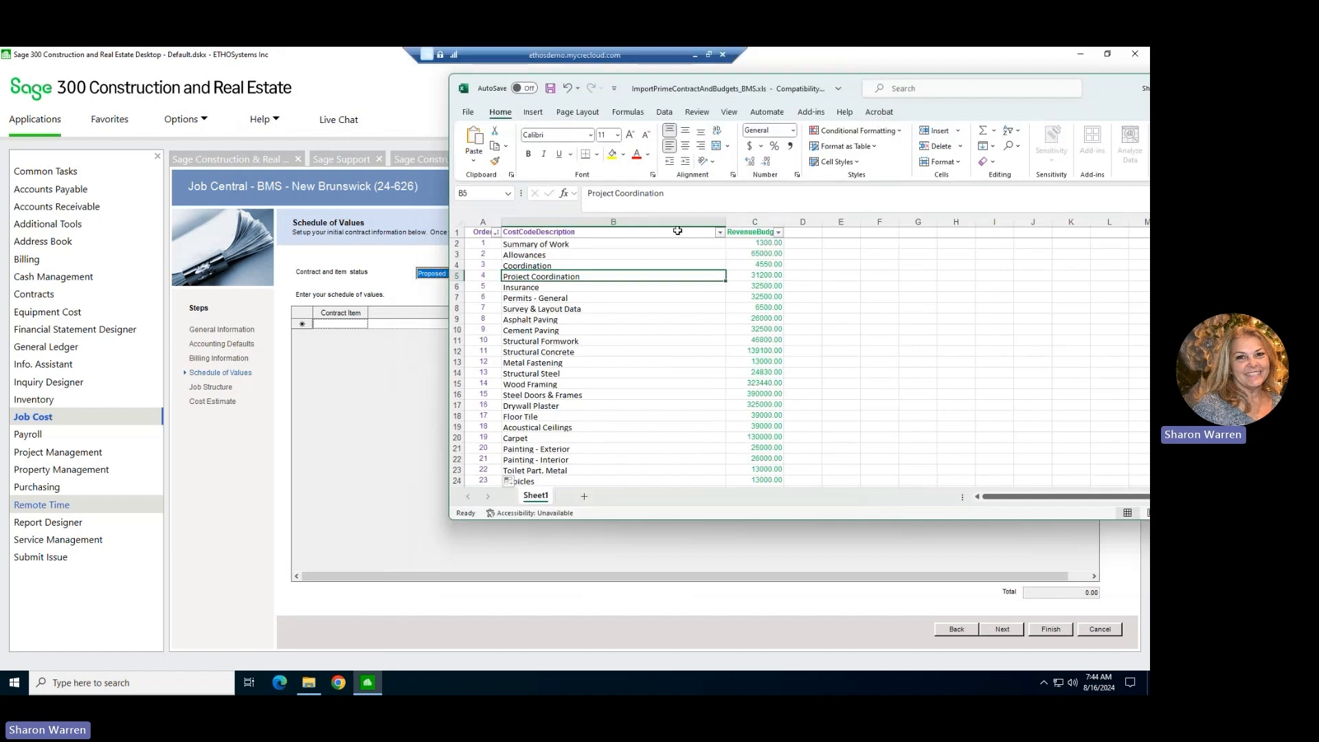
drag(493, 244, 584, 514)
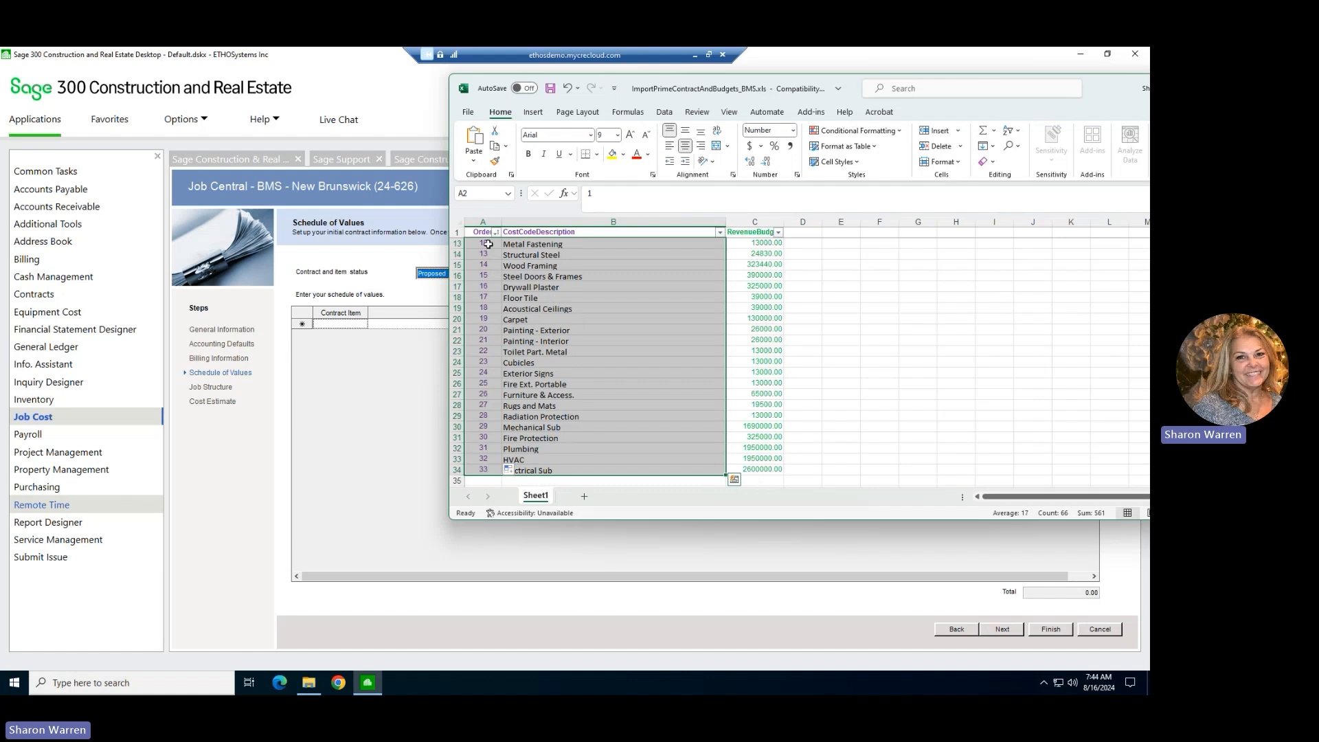
right_click(592, 283)
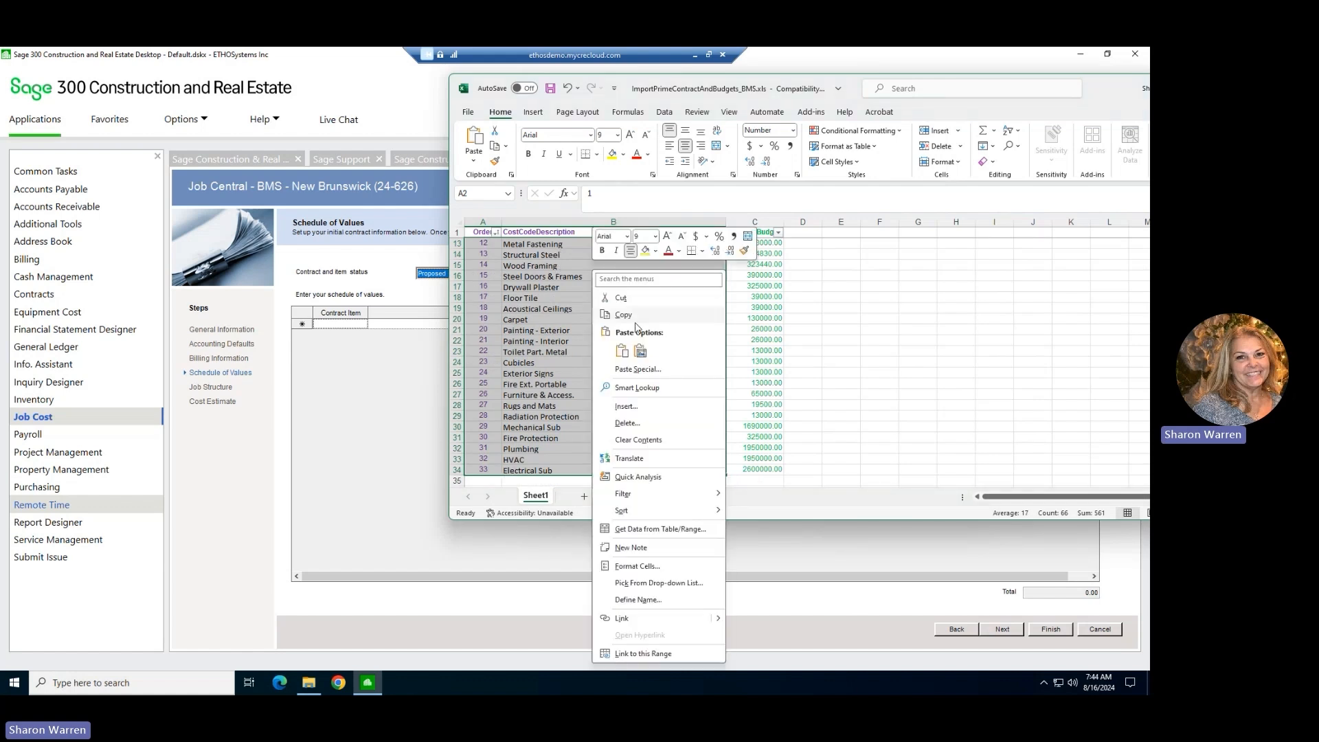
Paste the copied item numbers and descriptions into the Schedule of Values in Job Central, starting at the first empty contract item.
click(354, 323)
right_click(353, 323)
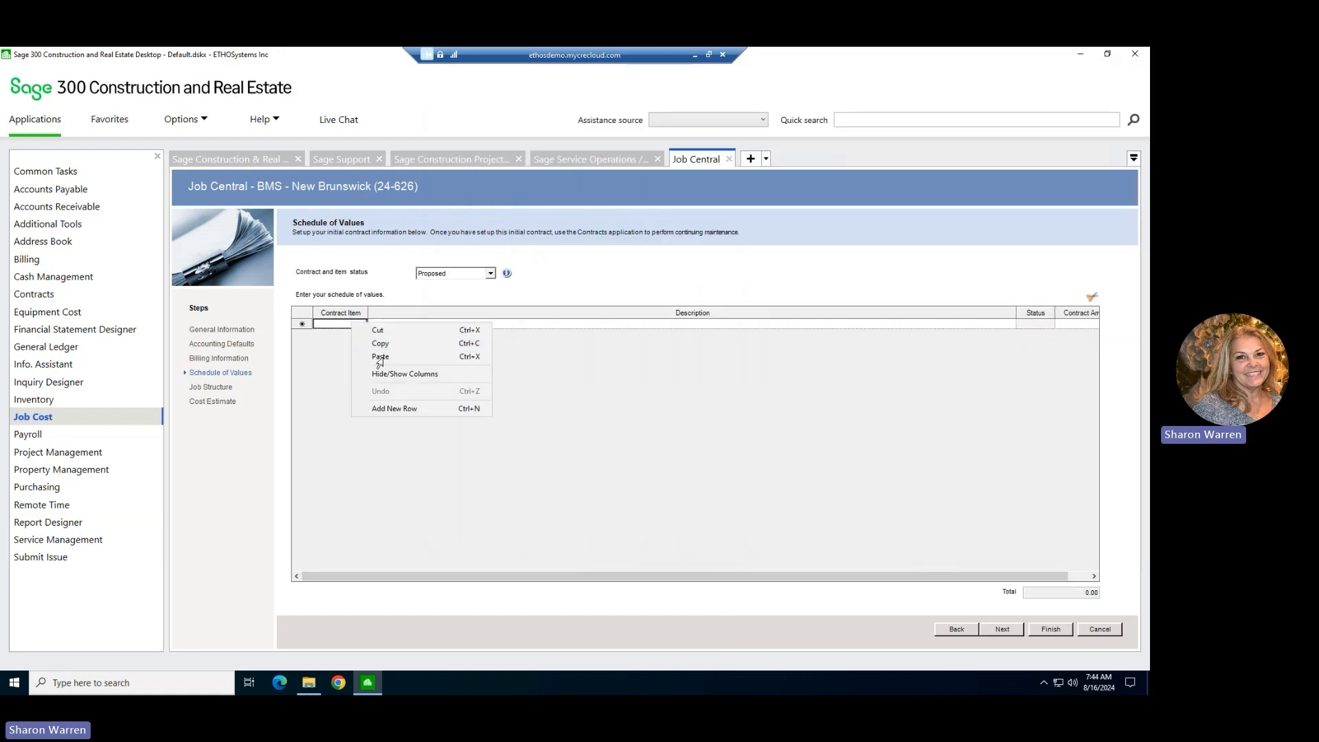
click(385, 361)
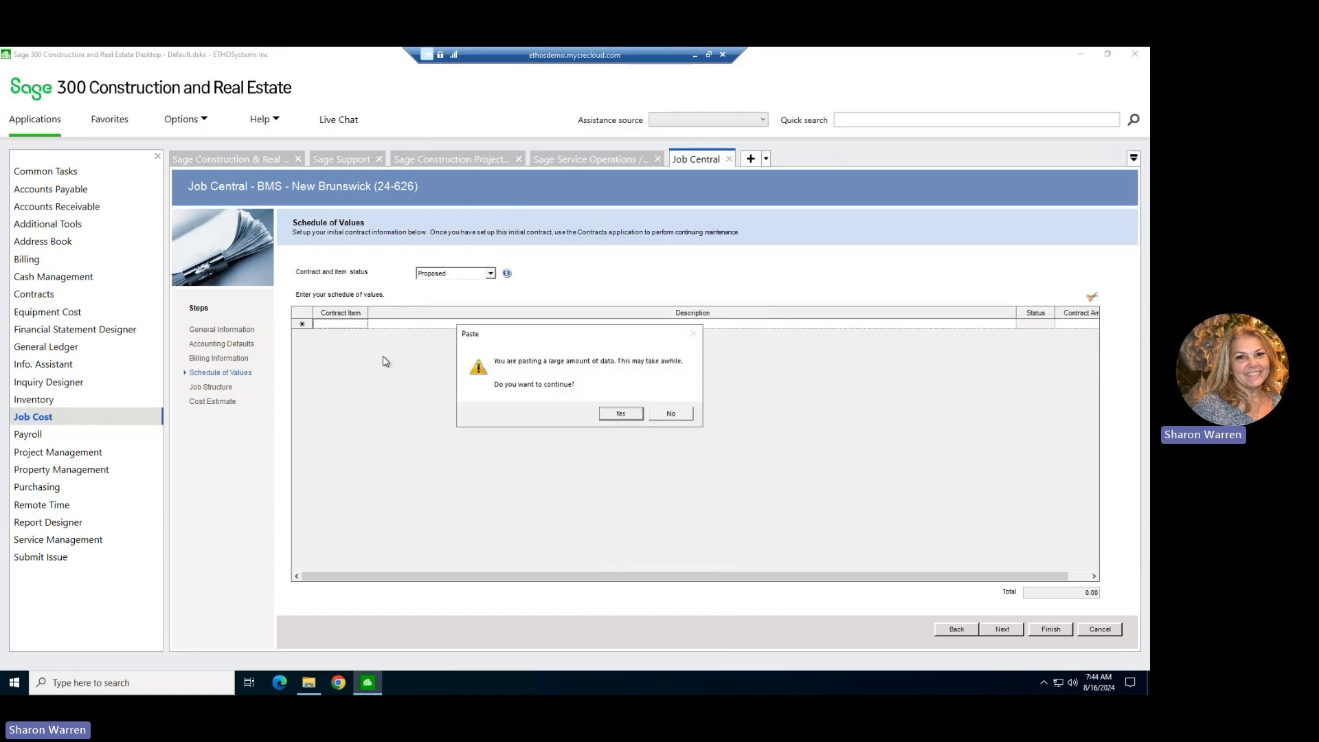
click(625, 417)
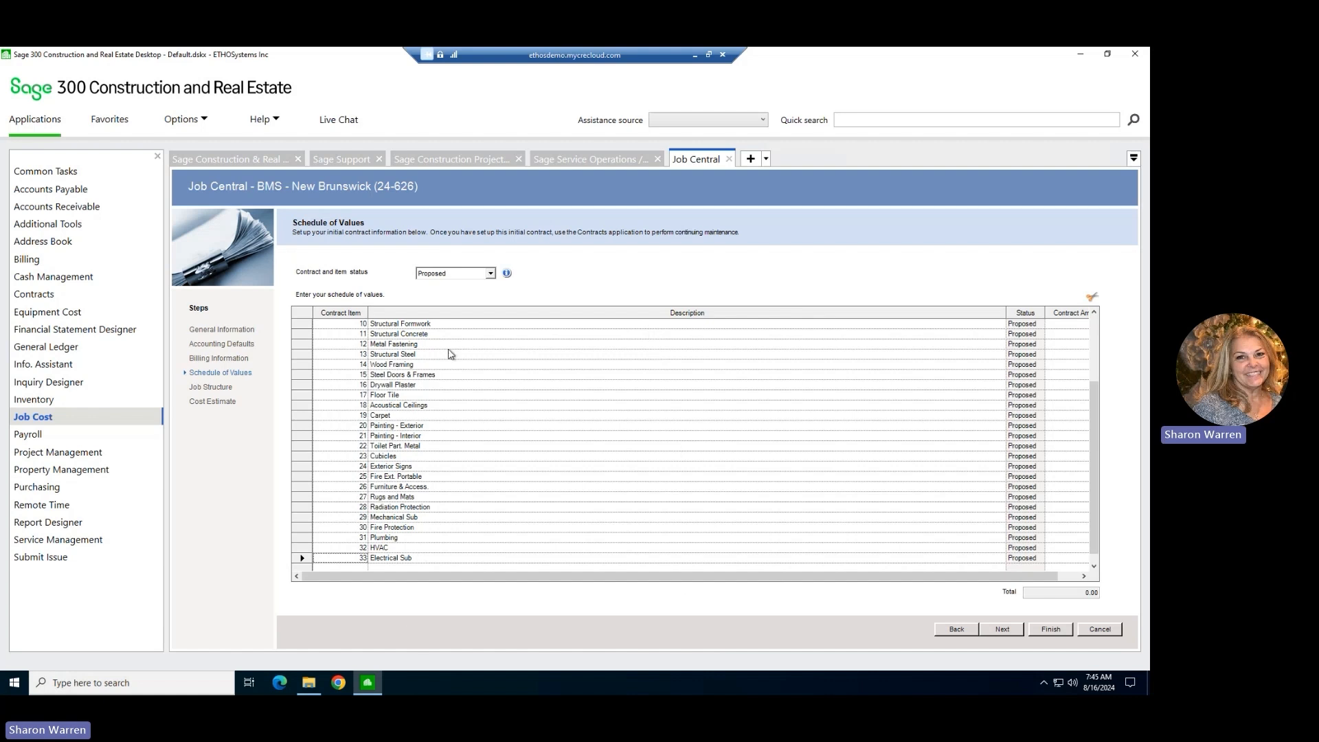
Switch back to the Excel workbook and copy the revenue budget amounts for all 33 items.
drag(1046, 574, 1068, 575)
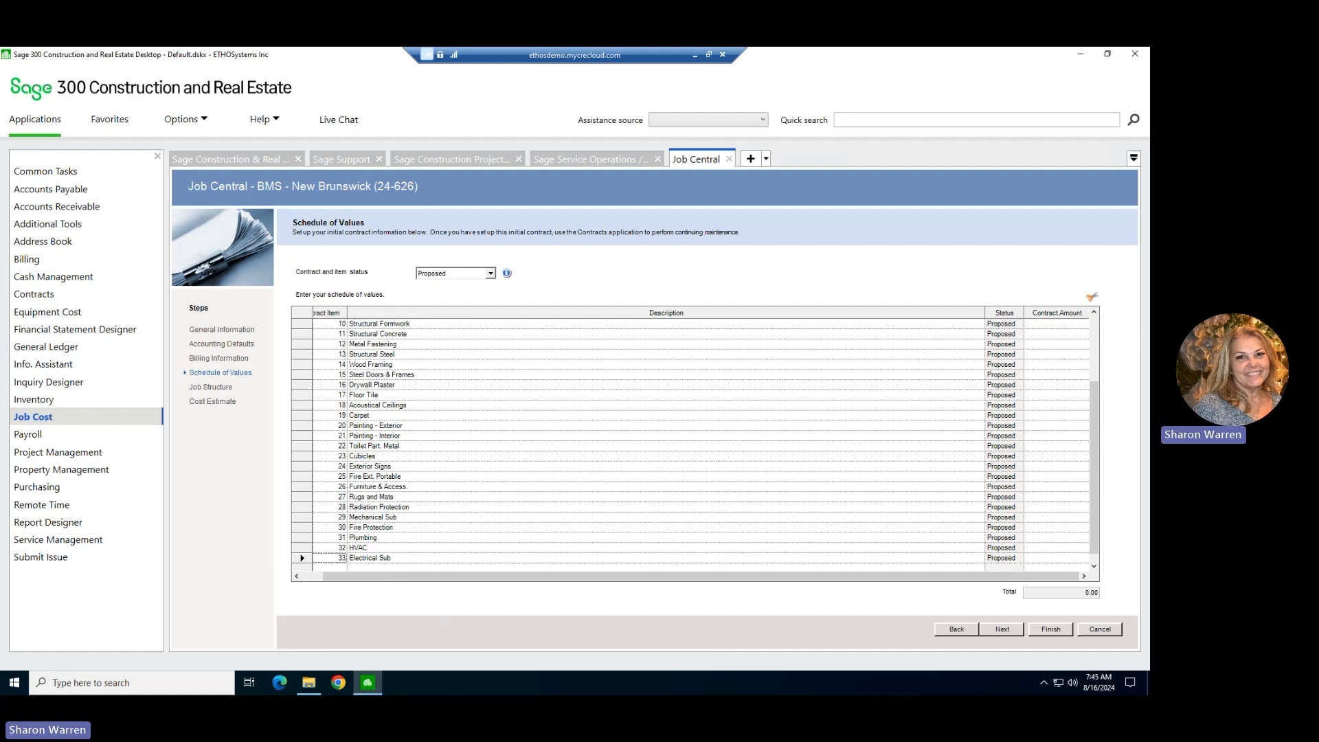
key(alt+Tab)
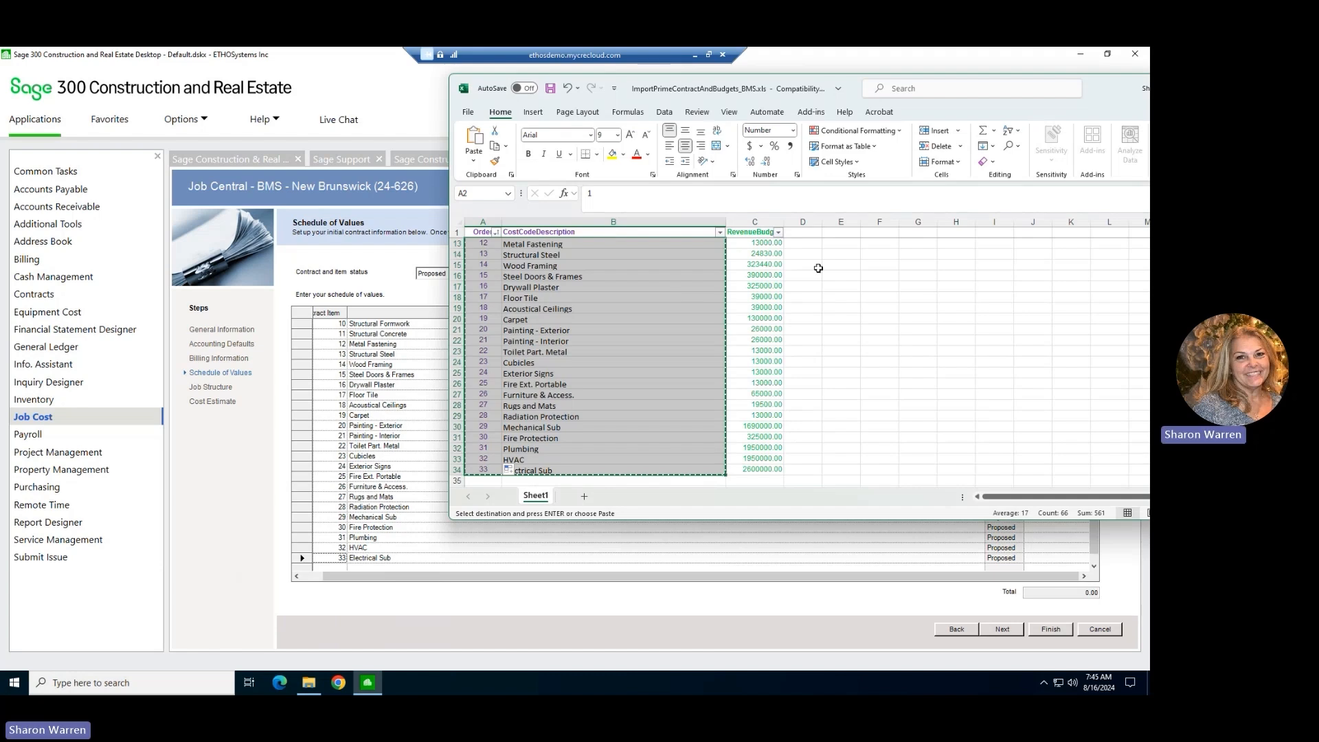
scroll(818, 268, up, 4)
drag(771, 246, 777, 498)
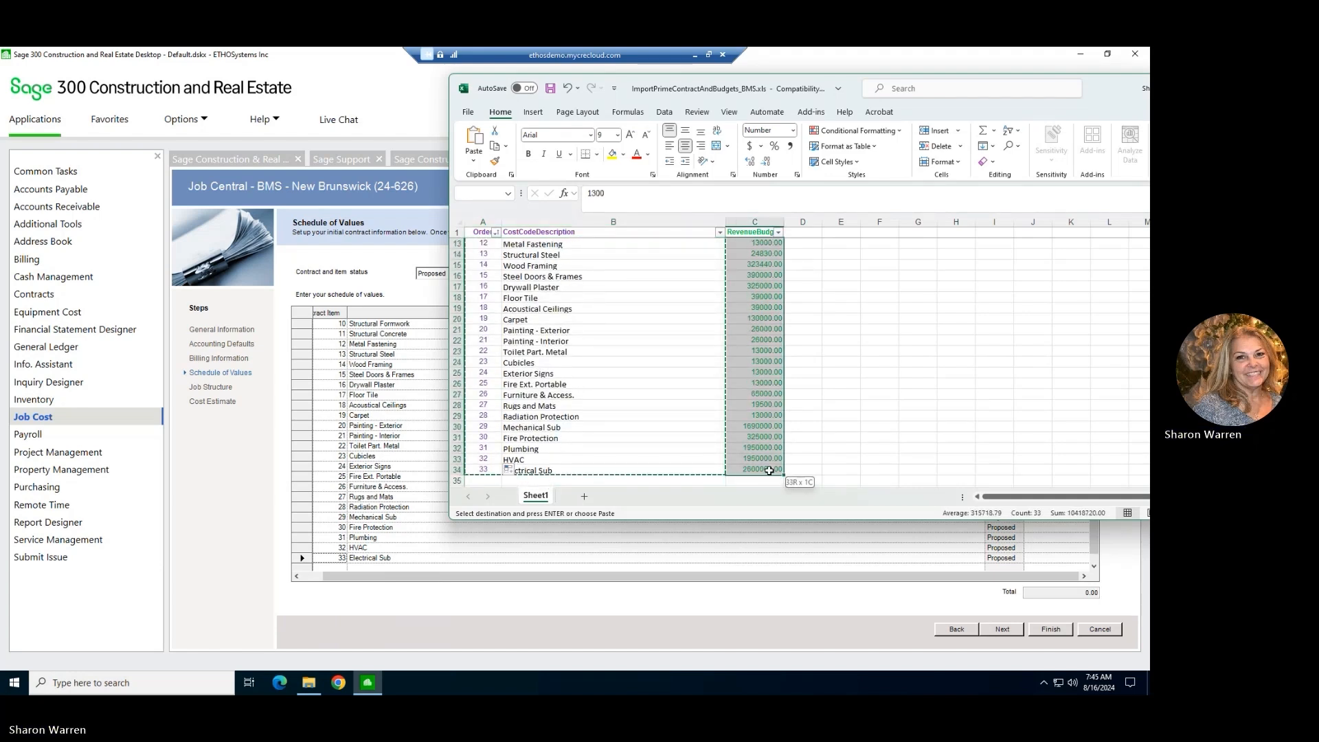
right_click(773, 288)
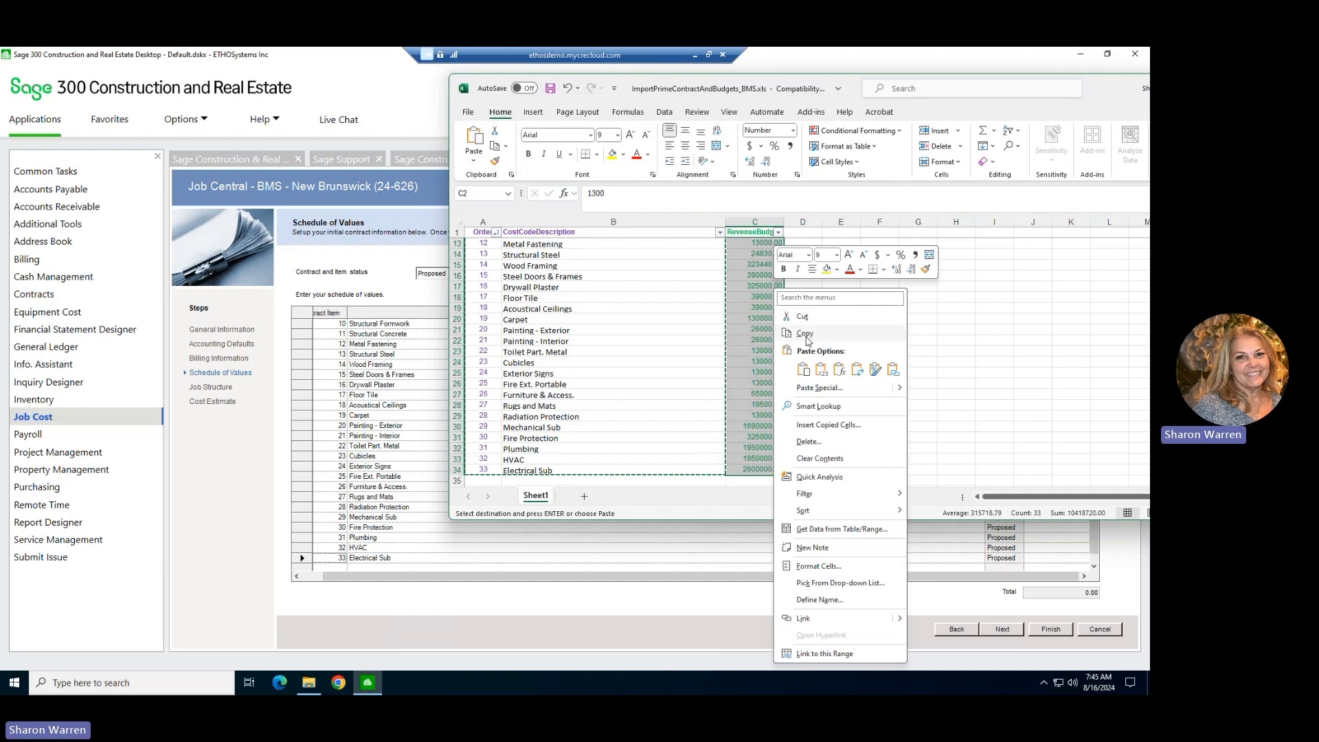
click(809, 335)
Paste the copied revenue amounts into the Contract Amount column of the Schedule of Values, starting at item 1, Summary of Work.
click(433, 387)
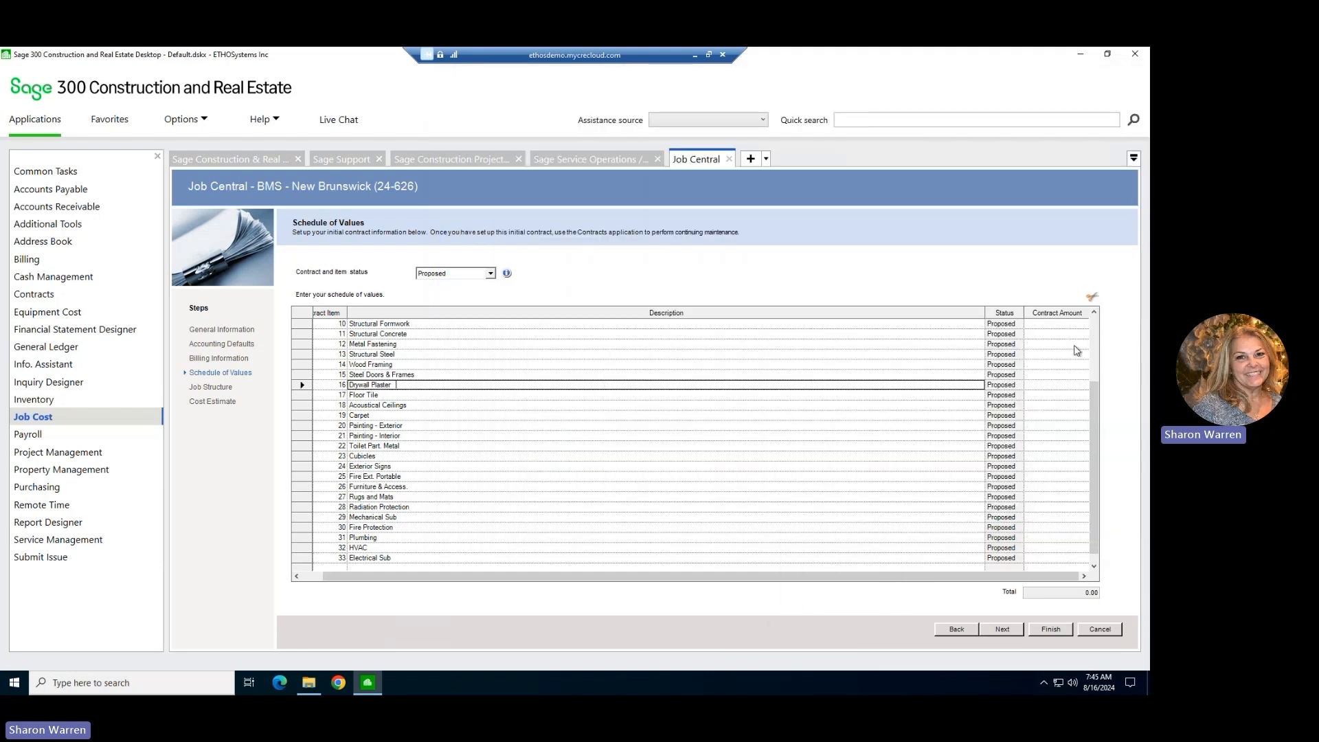
scroll(1074, 347, up, 3)
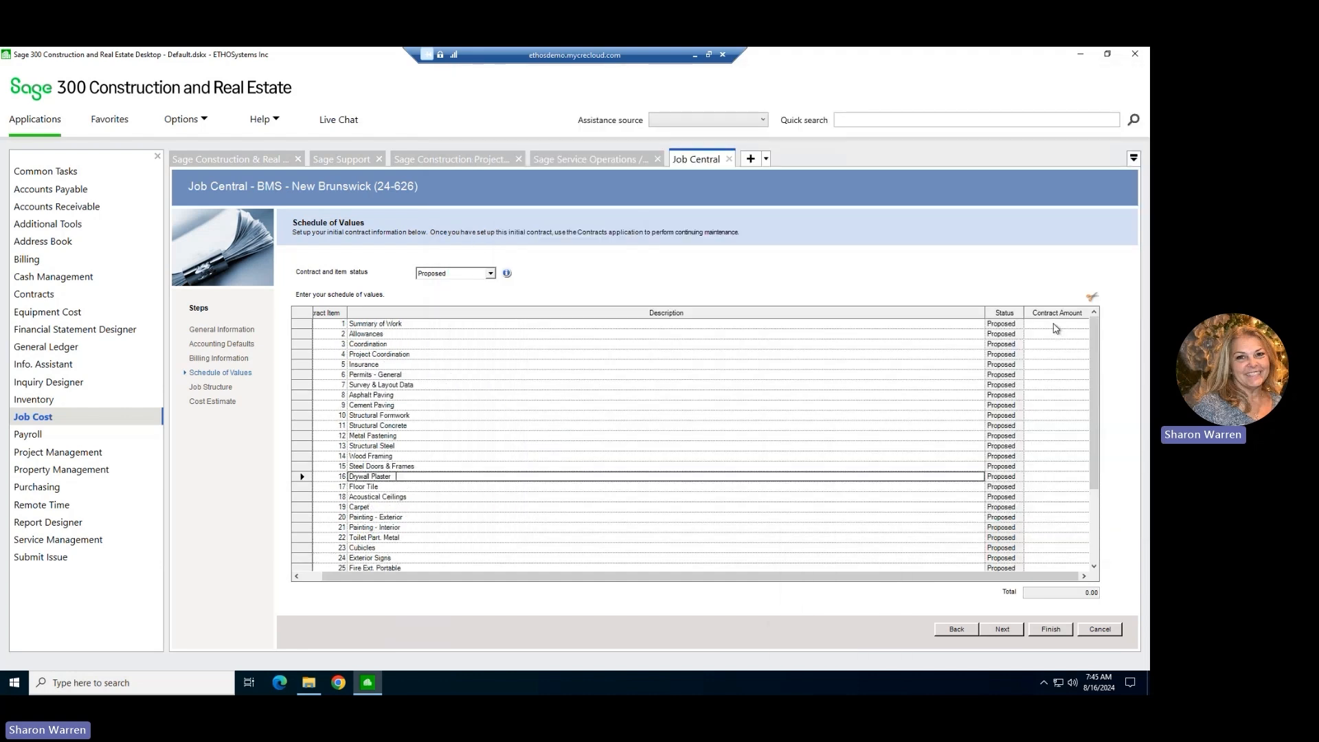
click(1055, 326)
right_click(1052, 326)
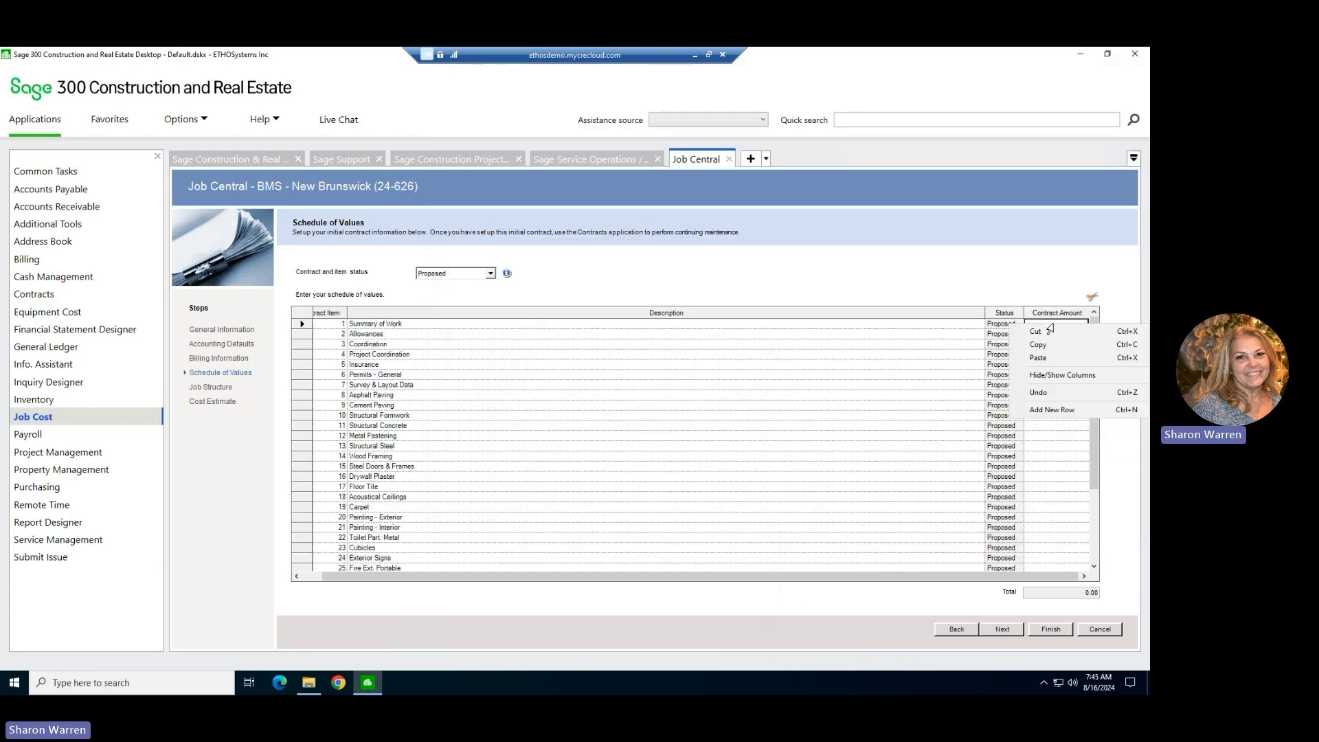
click(1039, 358)
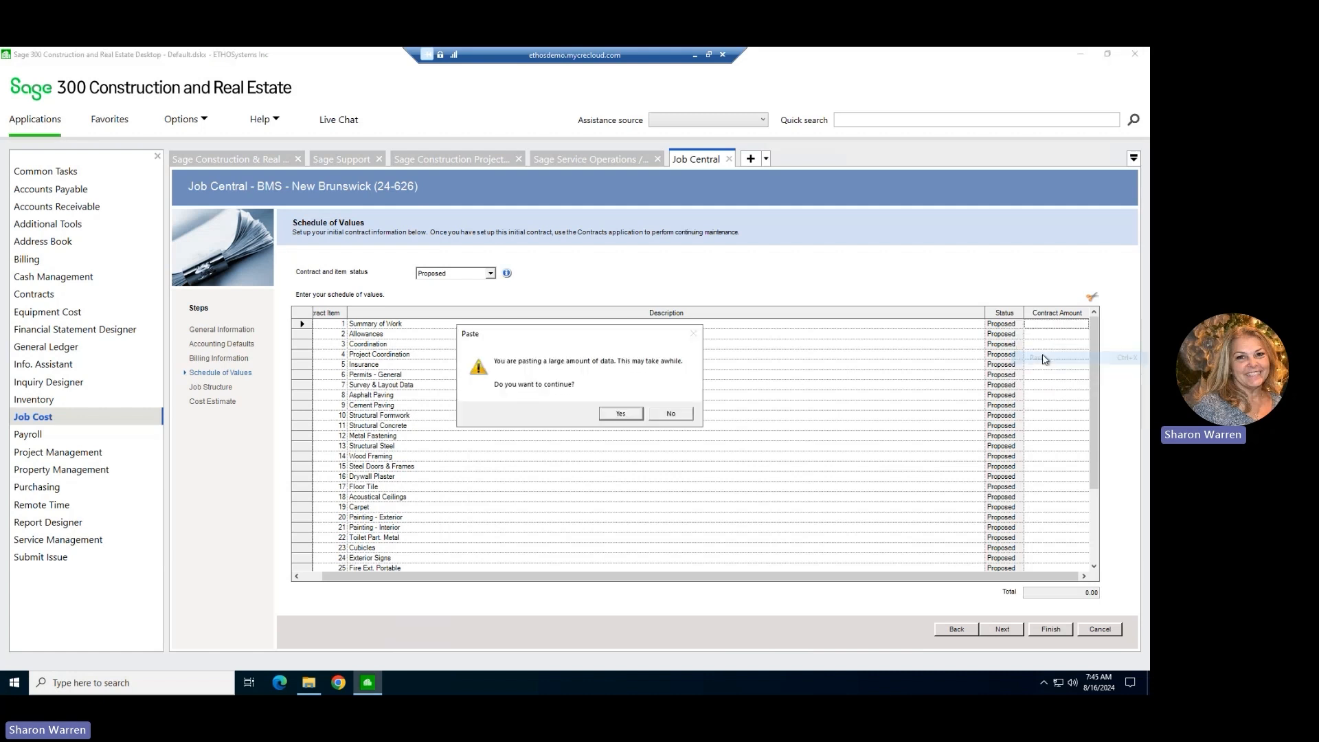
click(624, 415)
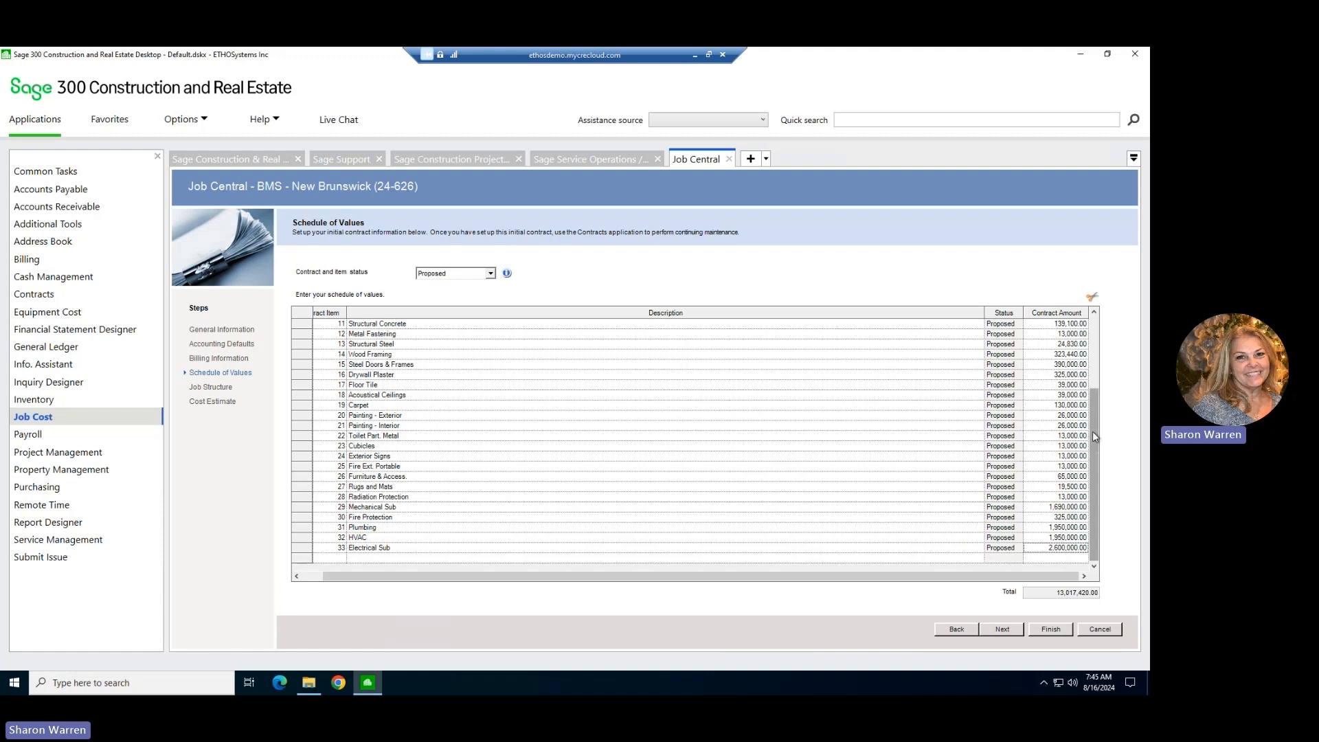
Check the pasted amounts against the Excel workbook and set the contract amount of item 1, Summary of Work, to 1300.
drag(1097, 352, 1098, 329)
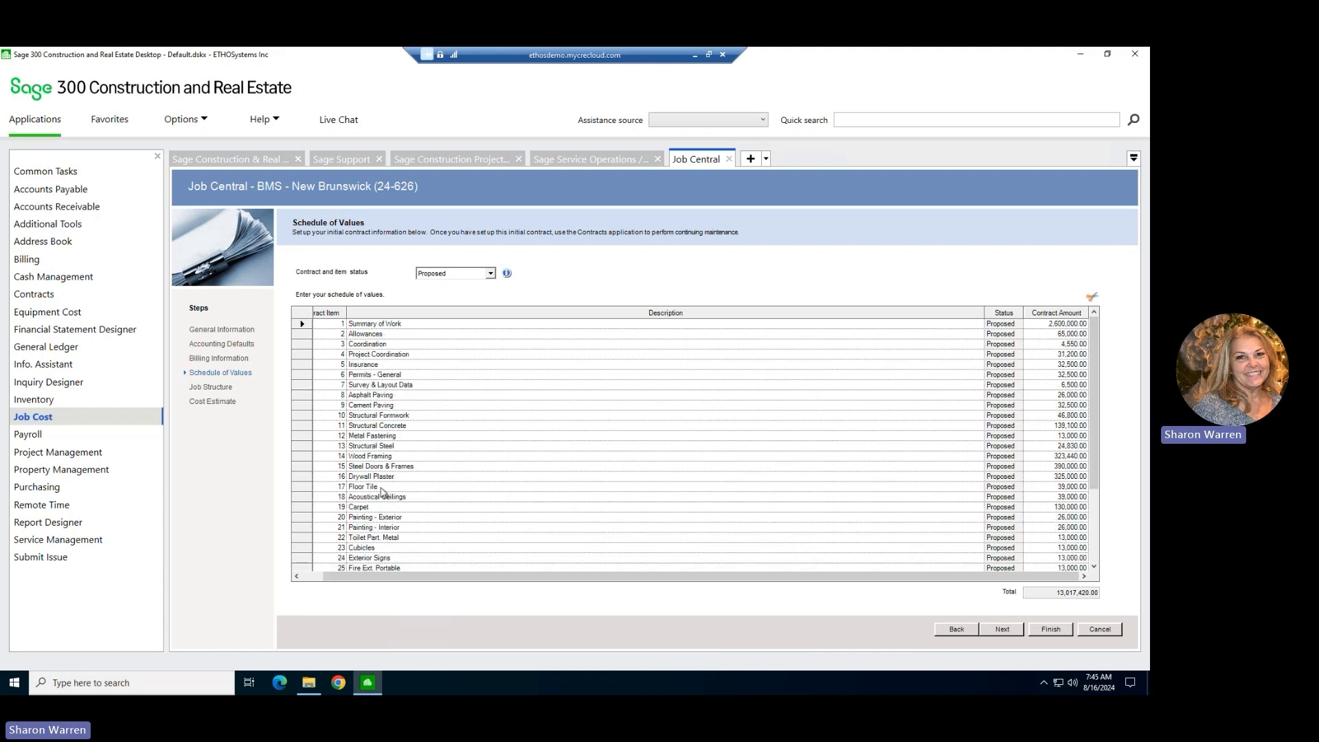
scroll(644, 436, down, 1)
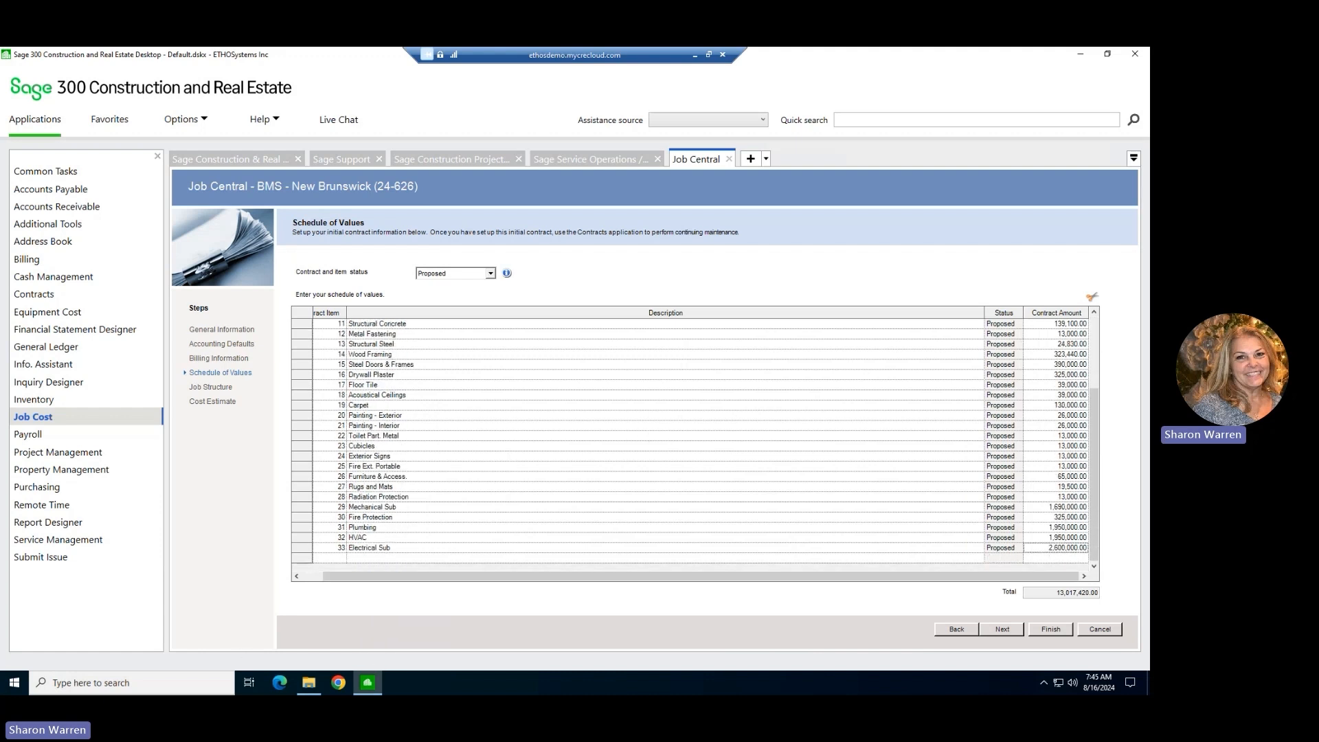
key(alt+Tab)
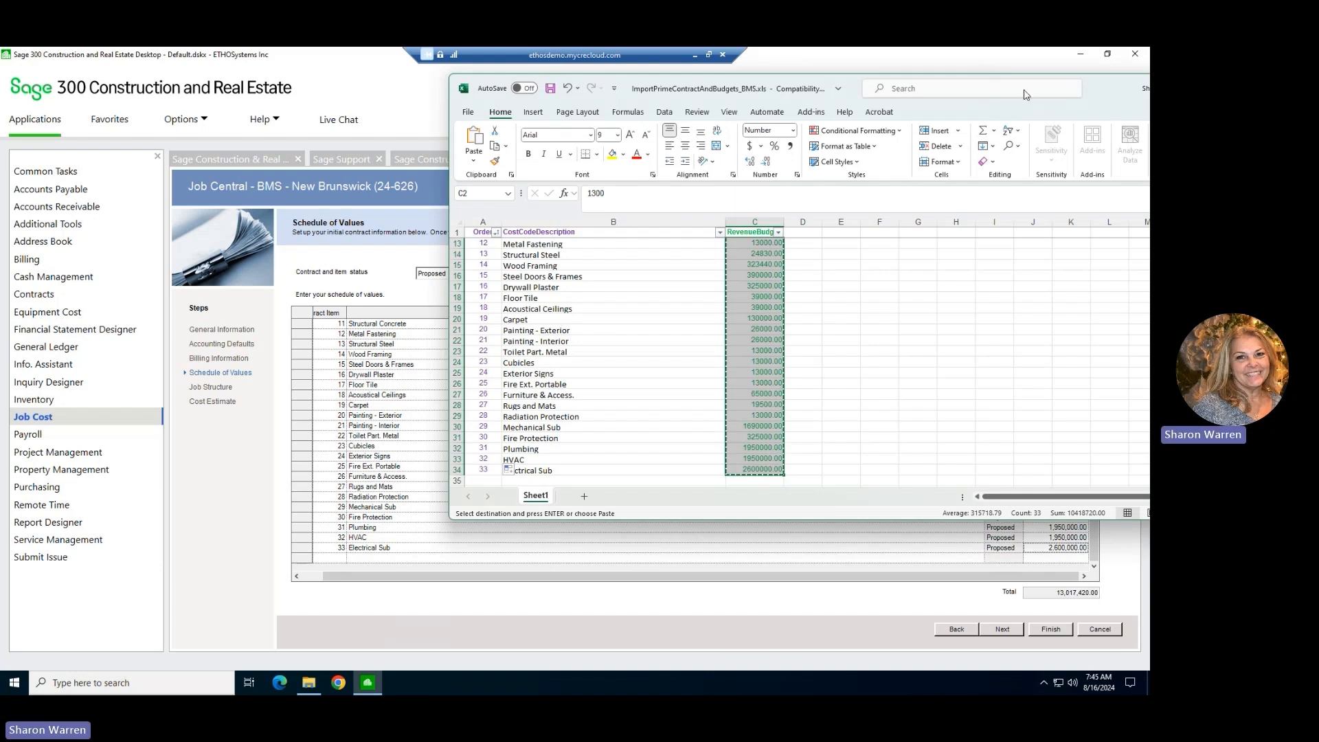
drag(1105, 93, 0, 148)
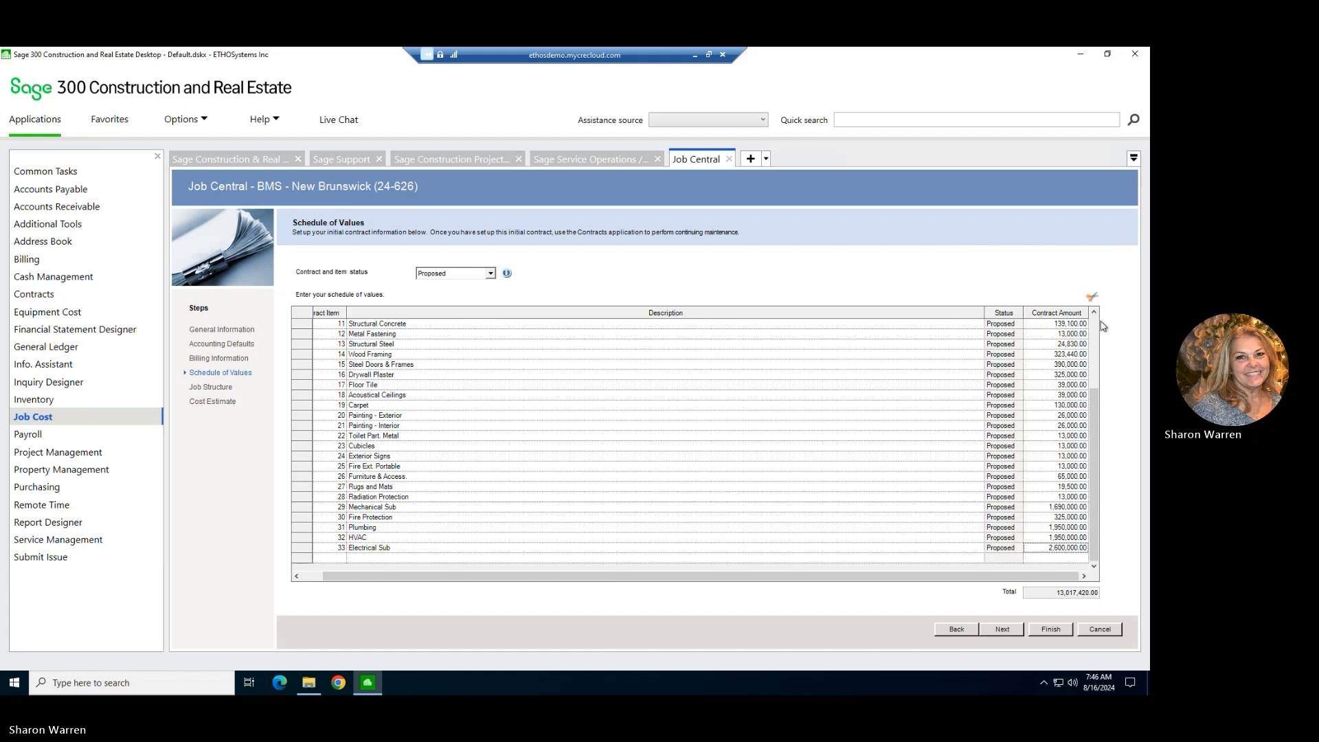
drag(1094, 397, 1078, 333)
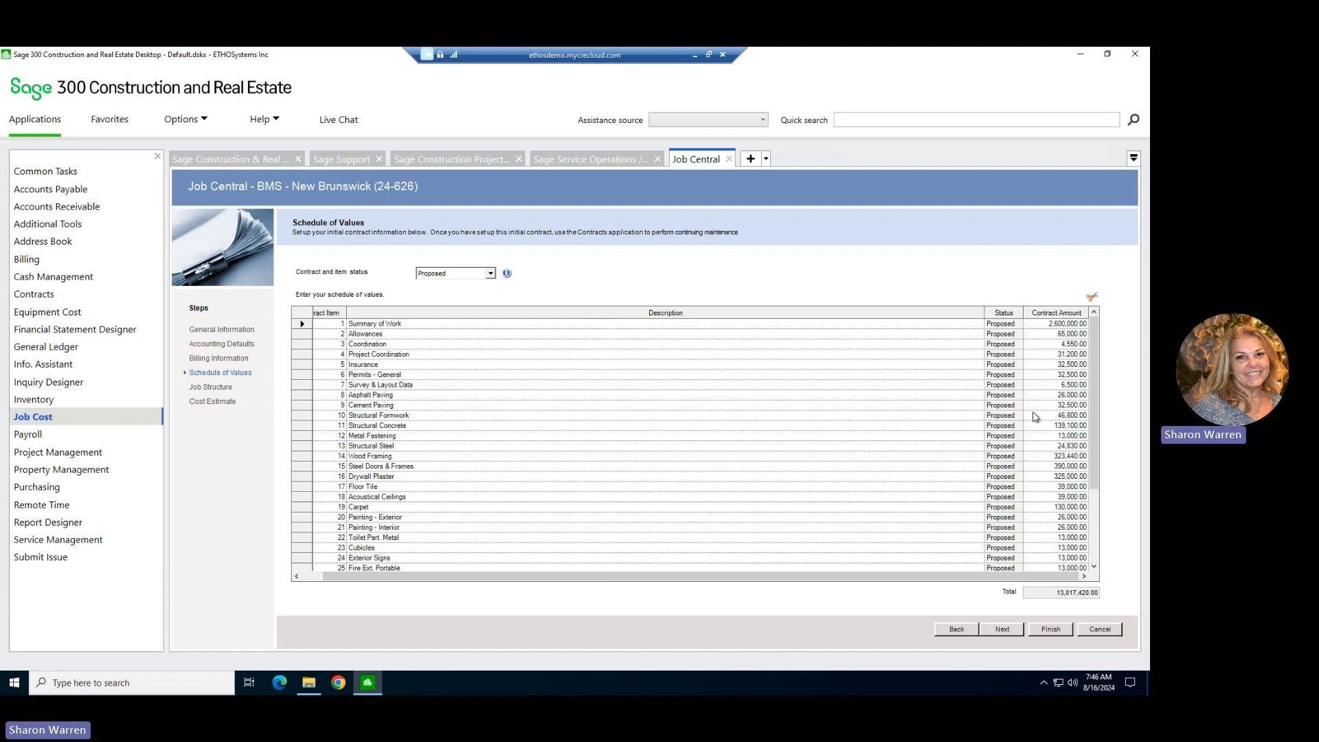
click(1044, 323)
text(1300)
key(Tab)
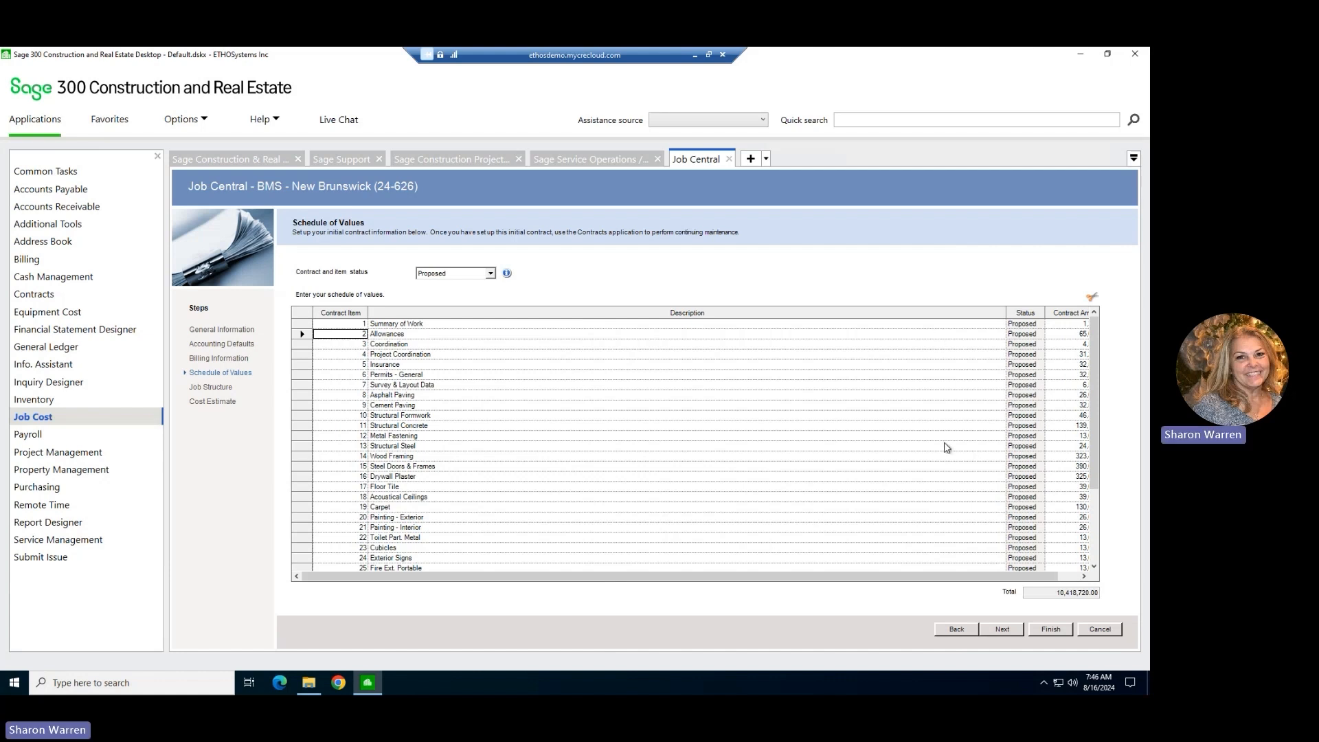
Set the contract and item status to Approved and apply it to all items in the Schedule of Values.
click(490, 274)
click(458, 302)
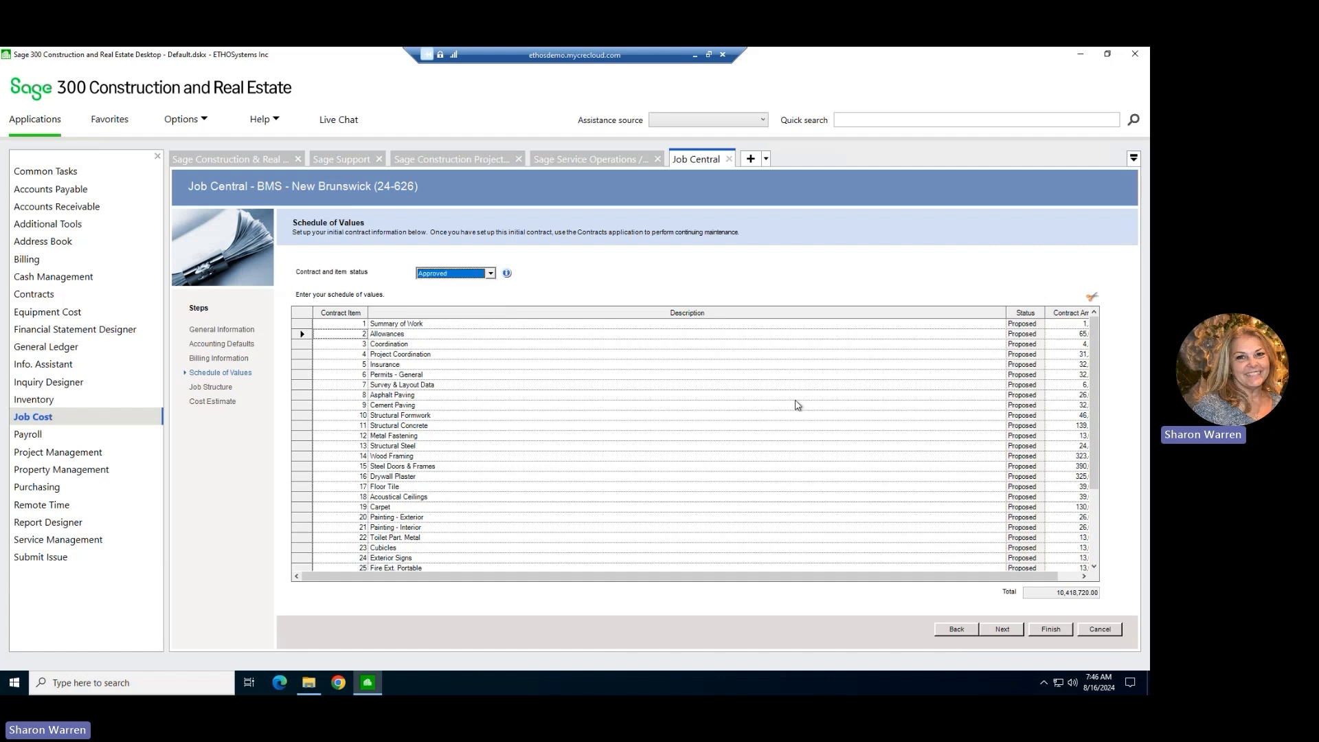
click(491, 274)
click(491, 275)
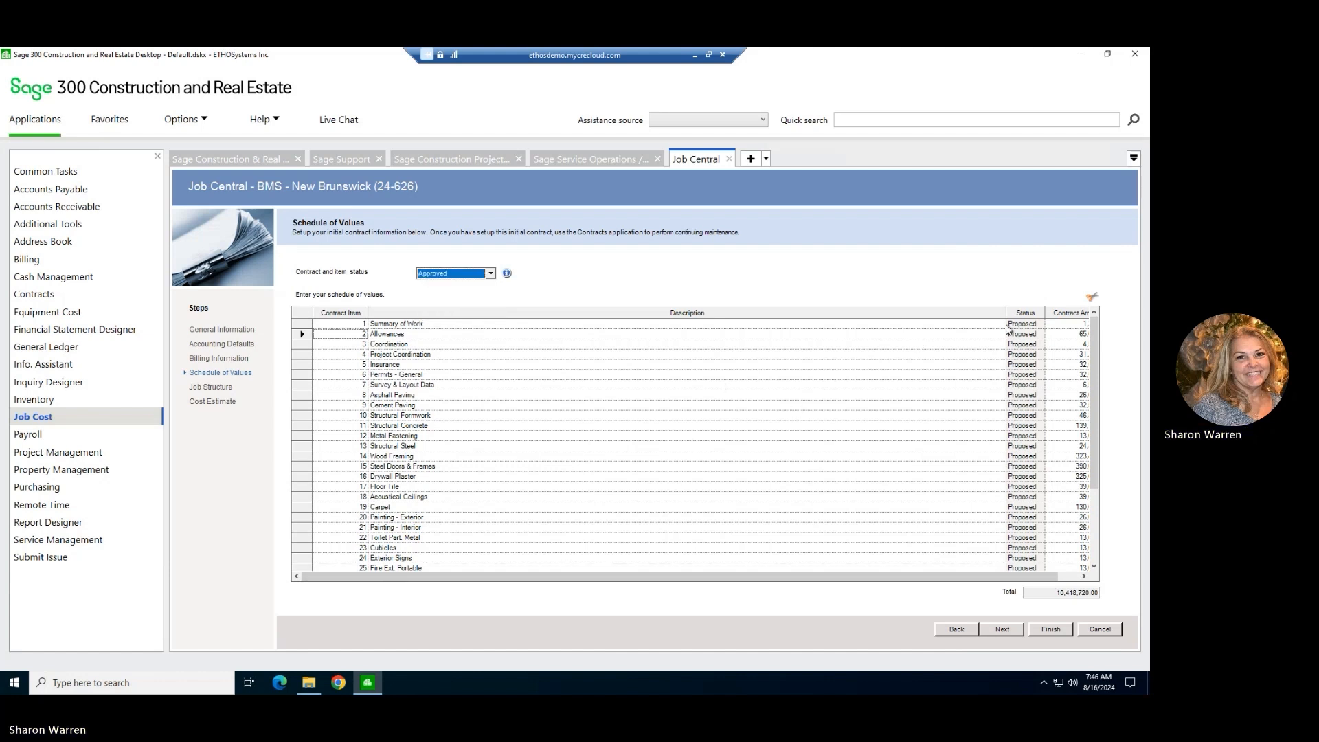
click(1001, 631)
click(961, 630)
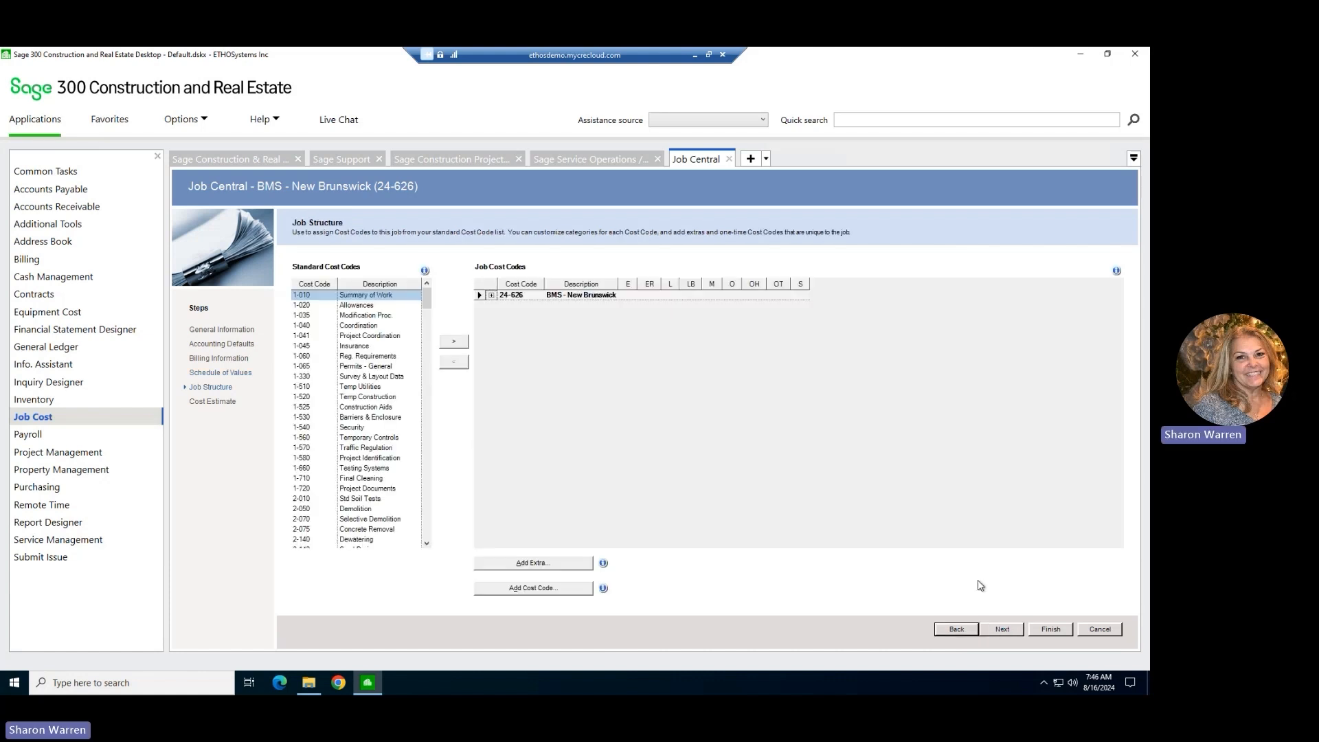
Proceed through the Job Structure to the Cost Estimate, mark the estimate as finalized, and finish the job setup.
click(1012, 632)
click(491, 295)
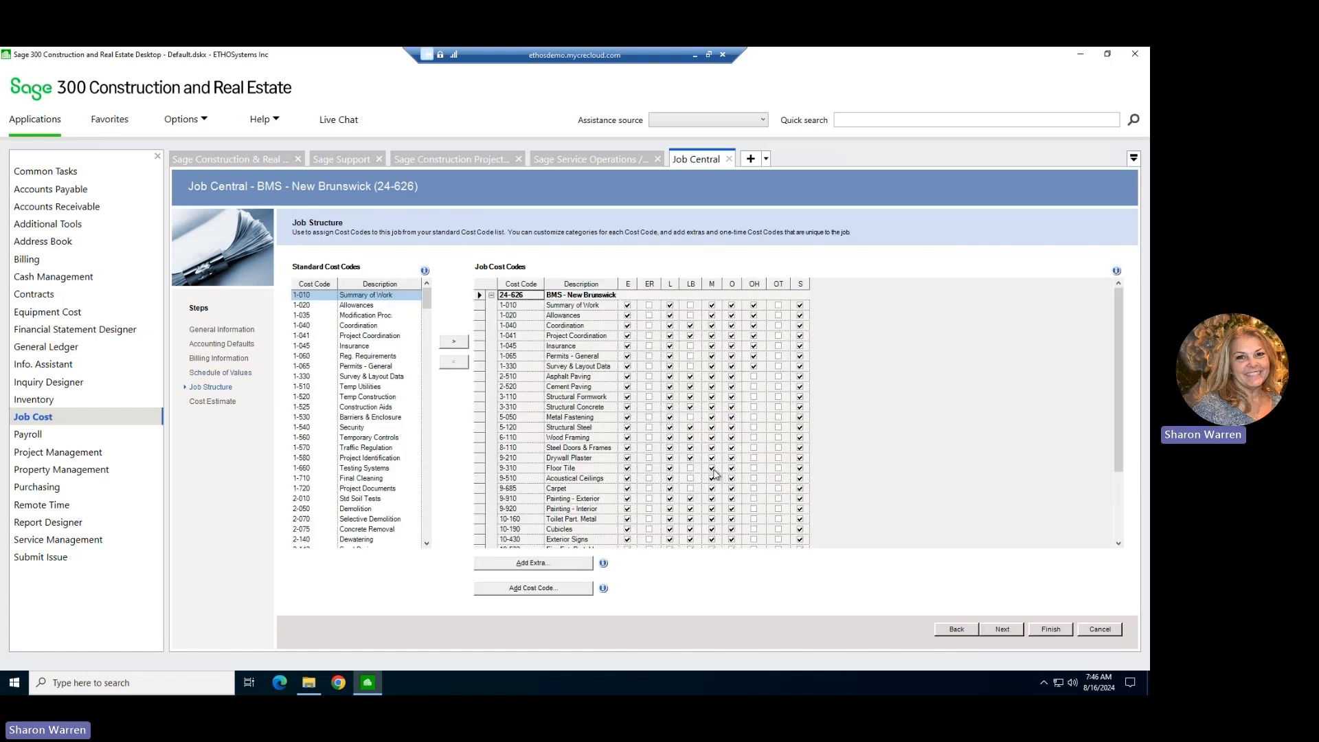
click(1007, 631)
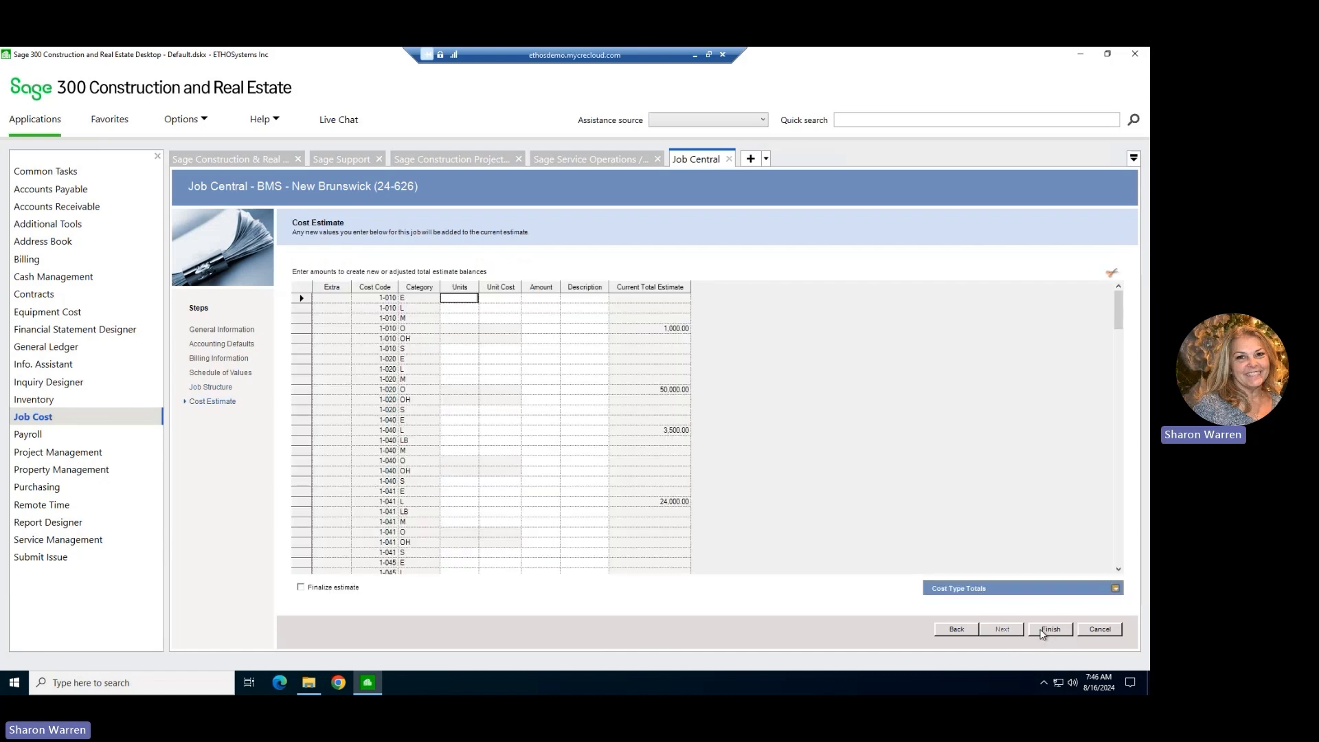
click(301, 589)
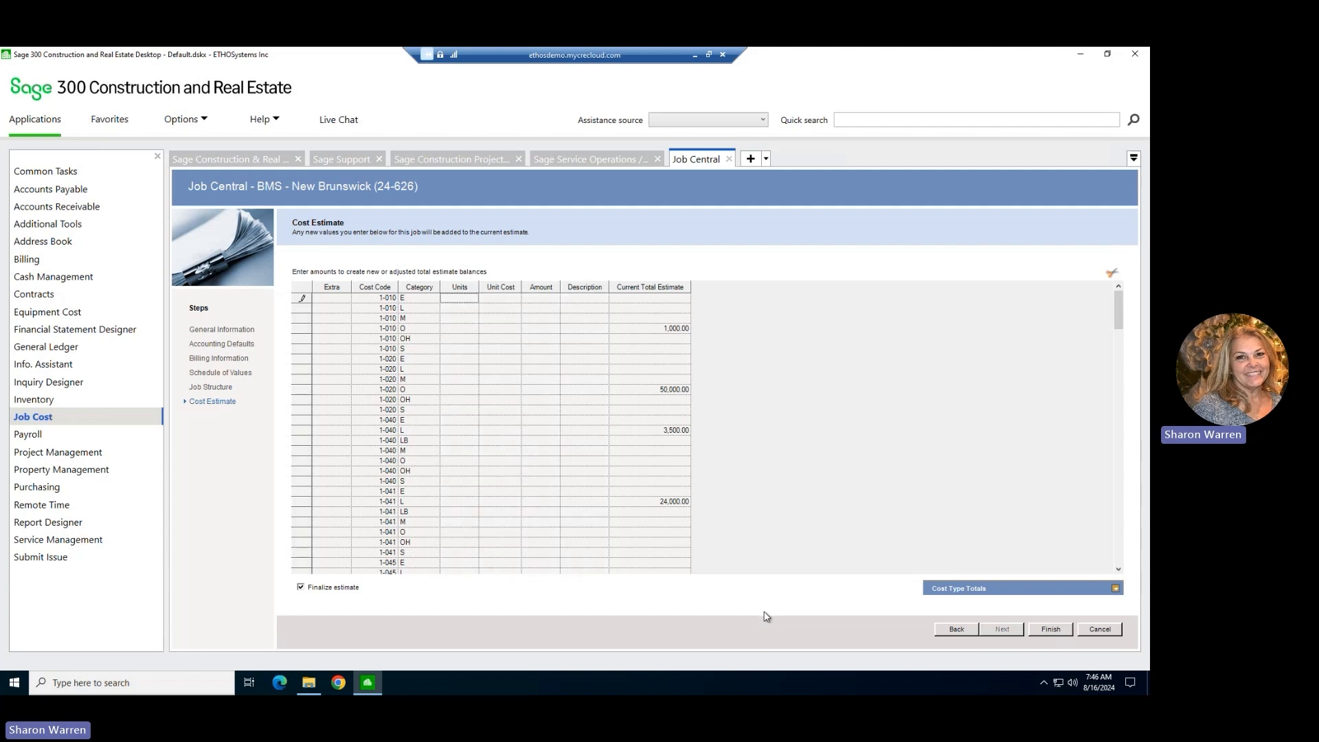
click(1052, 630)
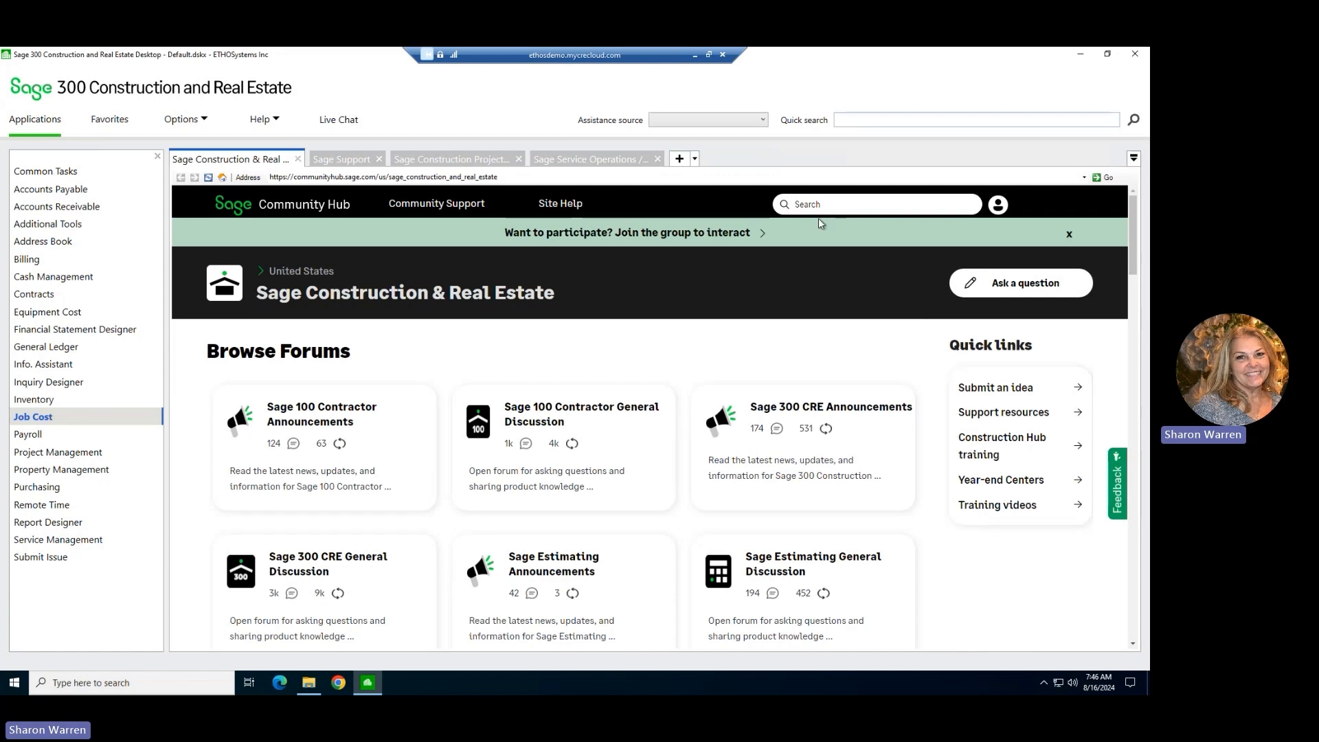
Open the Job Cost report Profit (as of date) from the Cost Control reports, using the current JC Transaction file.
click(94, 418)
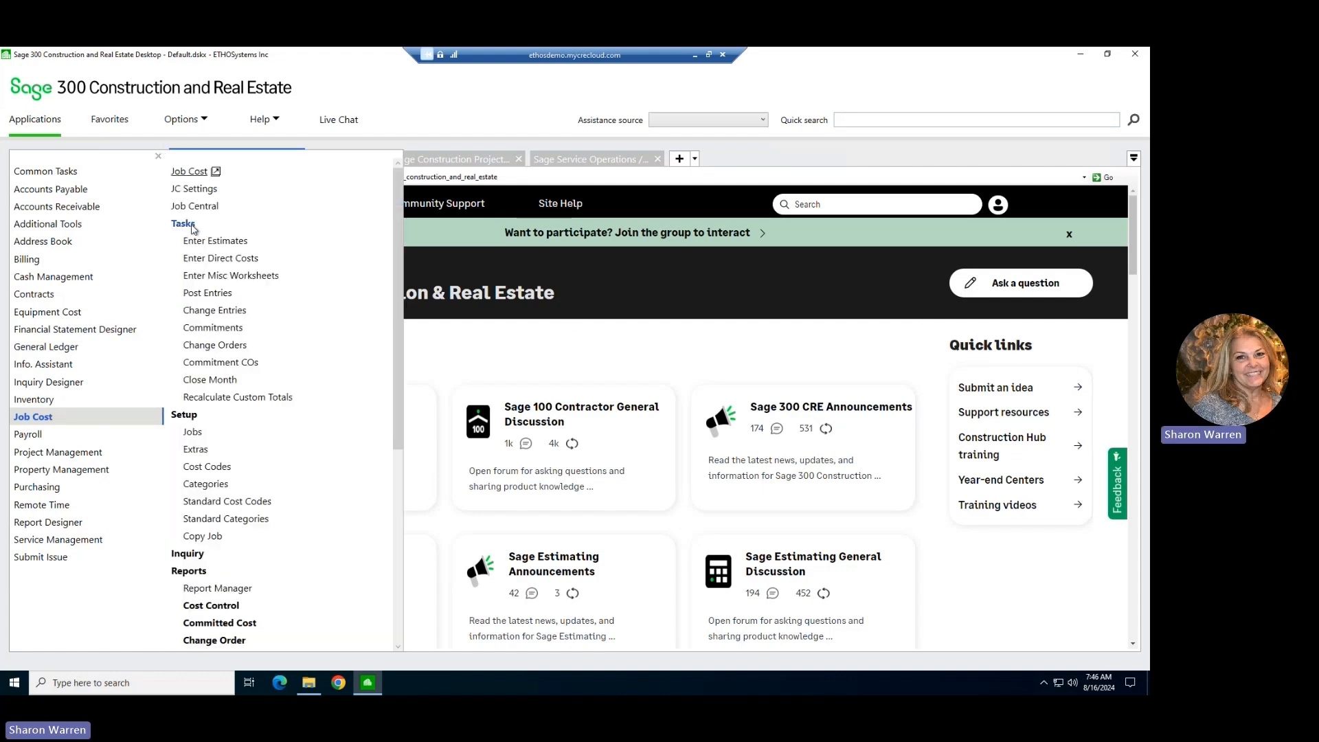
click(184, 224)
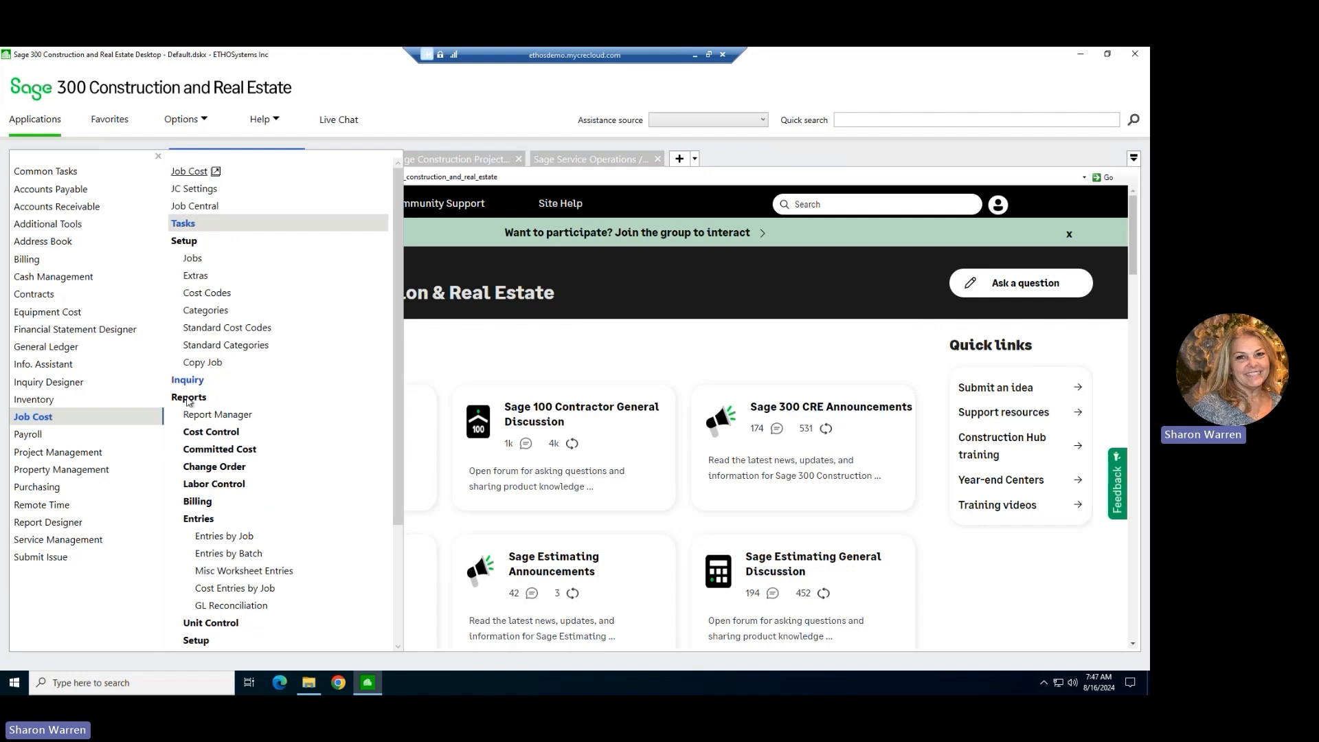
click(189, 399)
click(189, 404)
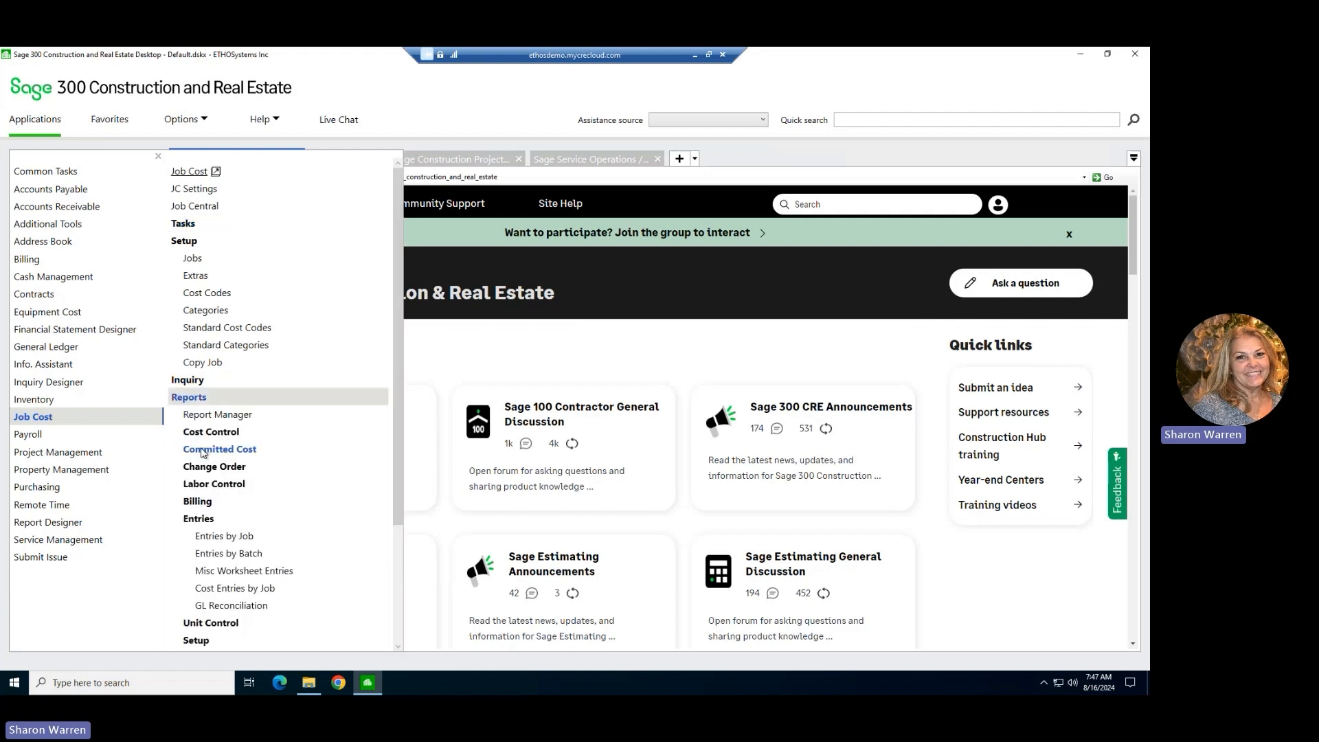
click(208, 438)
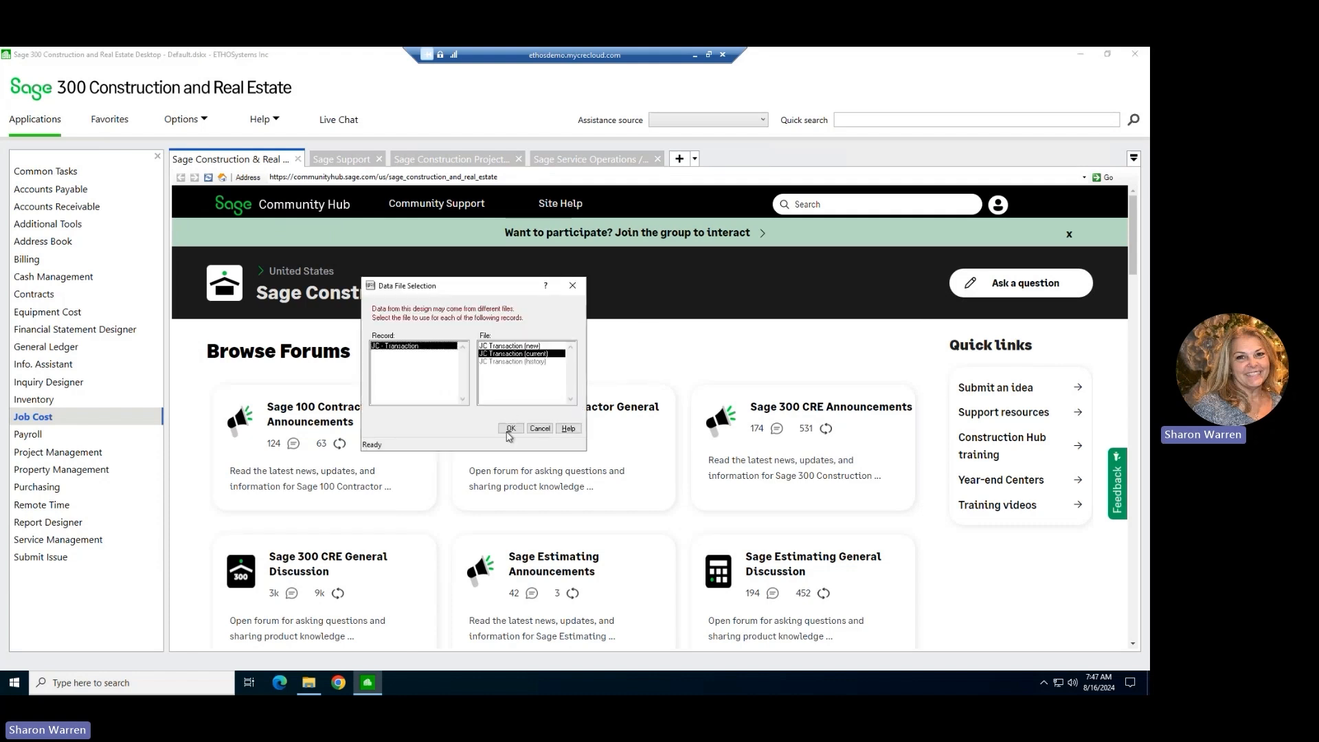
click(510, 429)
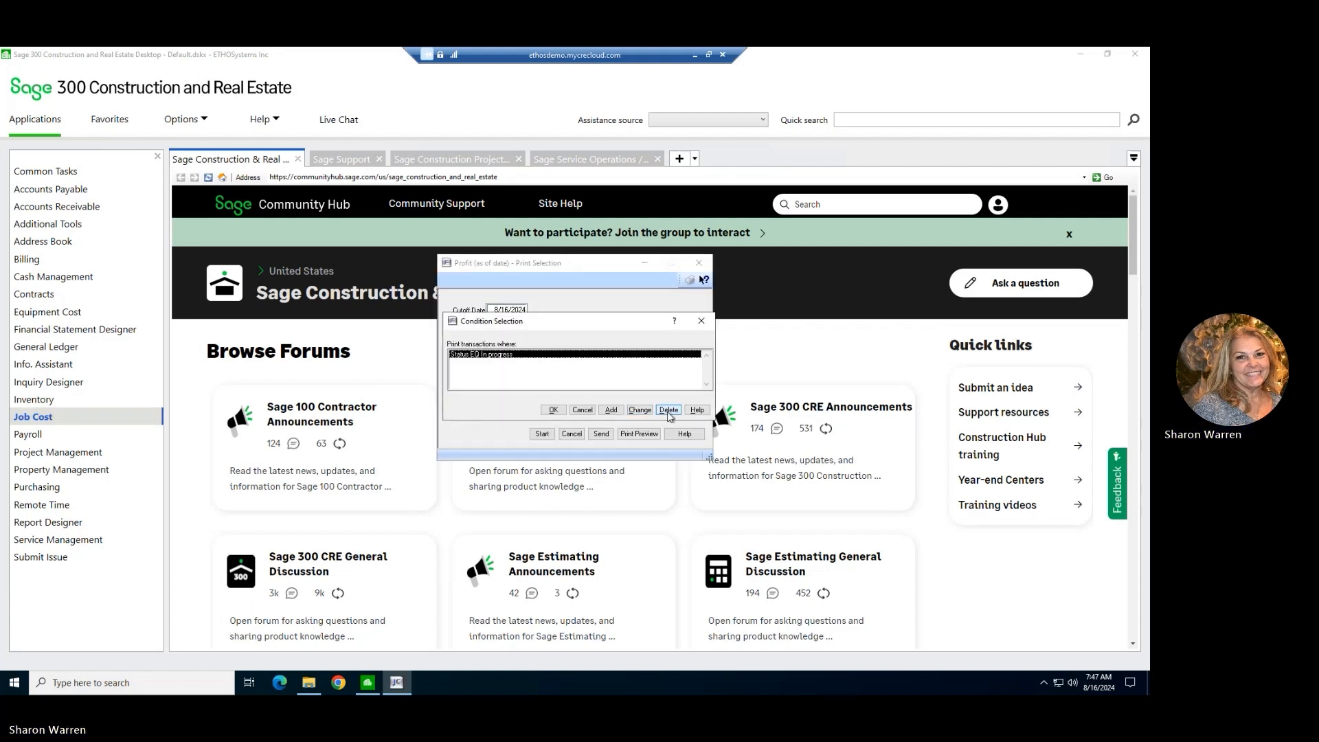
Preview the Profit (as of date) report without its In progress status condition, and close the report.
click(669, 411)
click(553, 410)
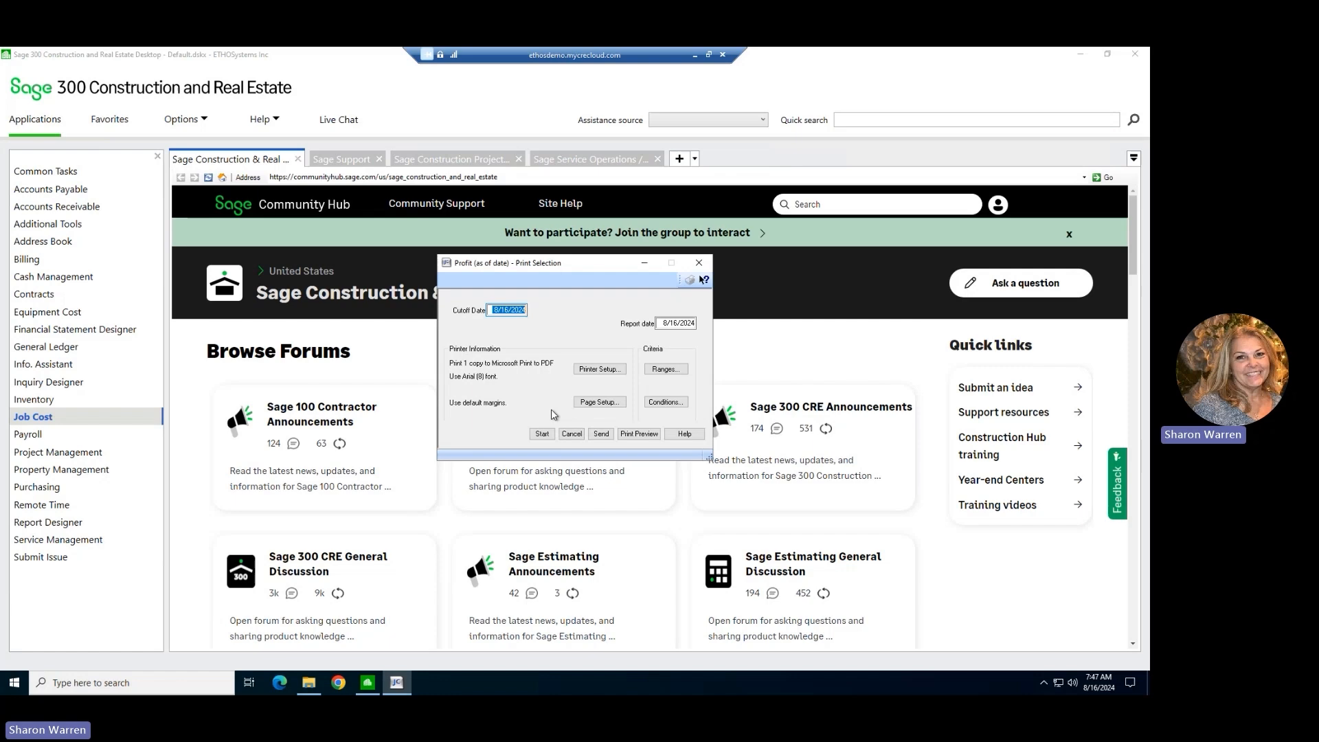
click(638, 434)
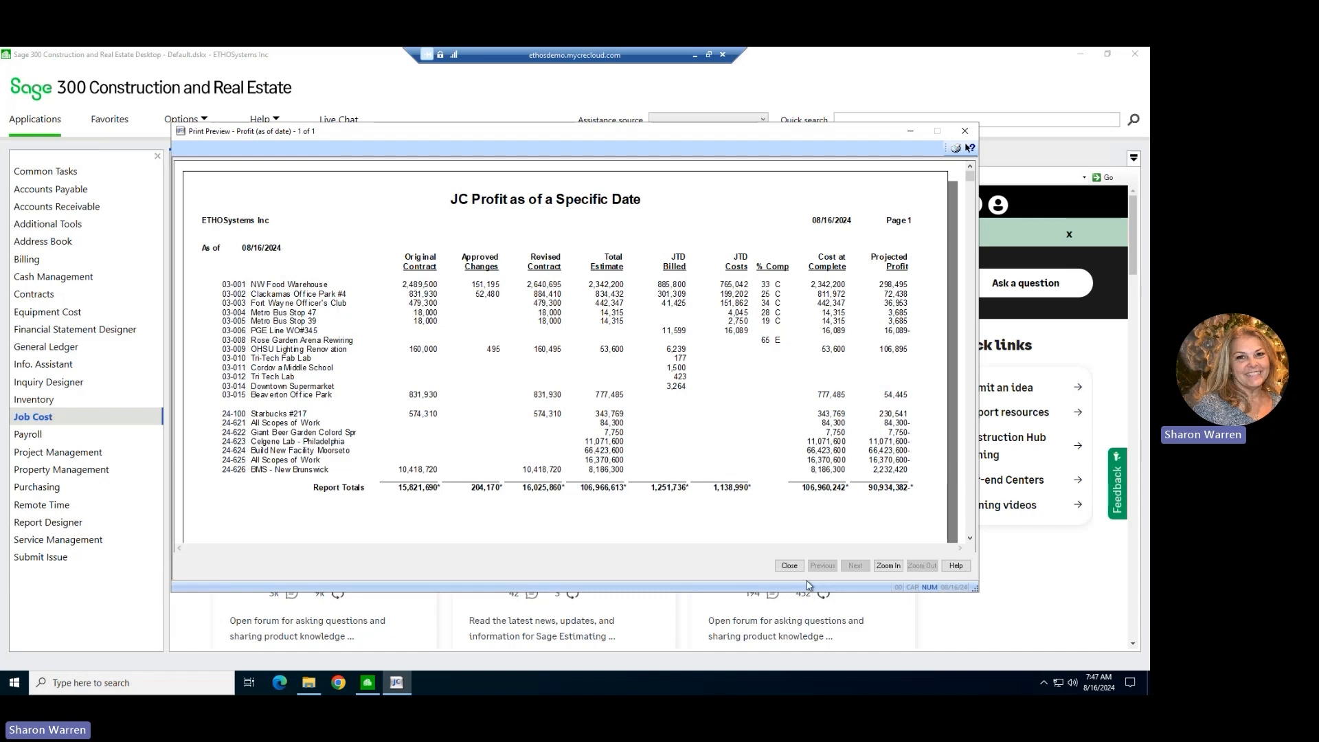
click(790, 568)
click(565, 439)
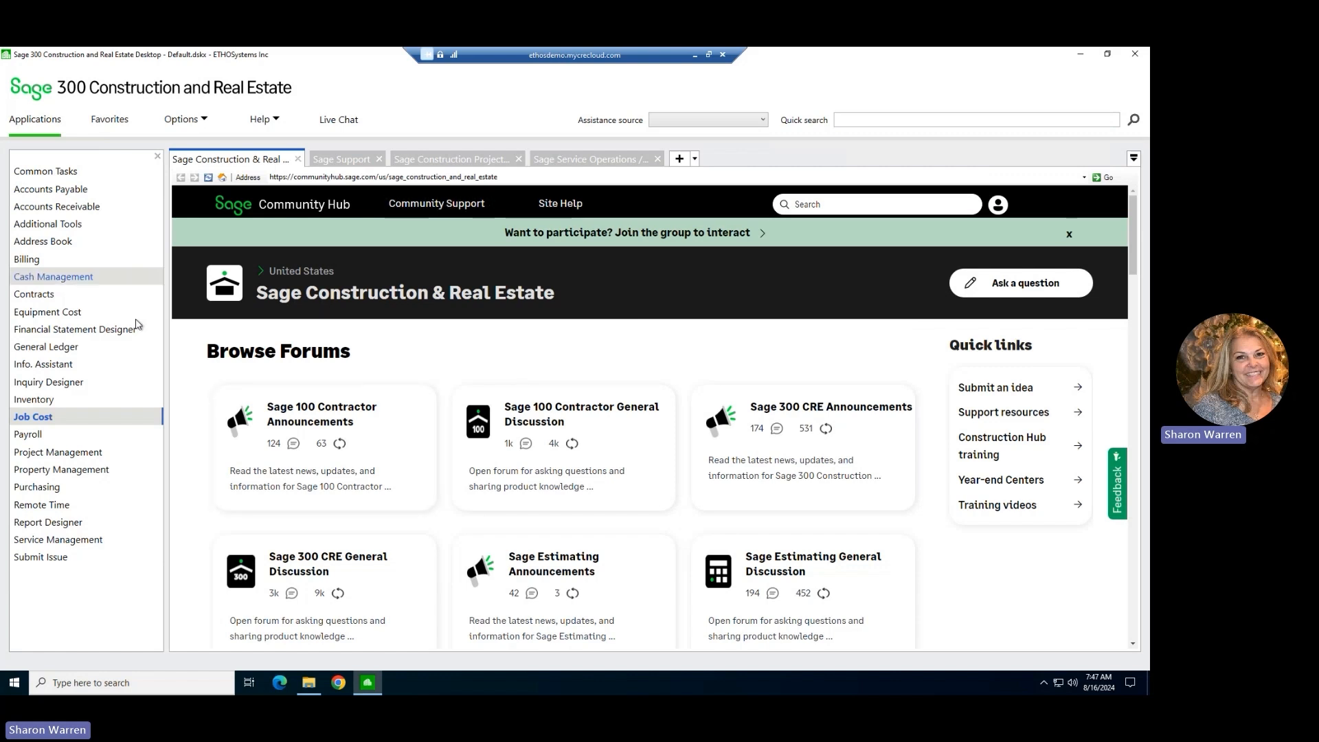
Reopen the Cost Control reports of Job Cost.
click(86, 421)
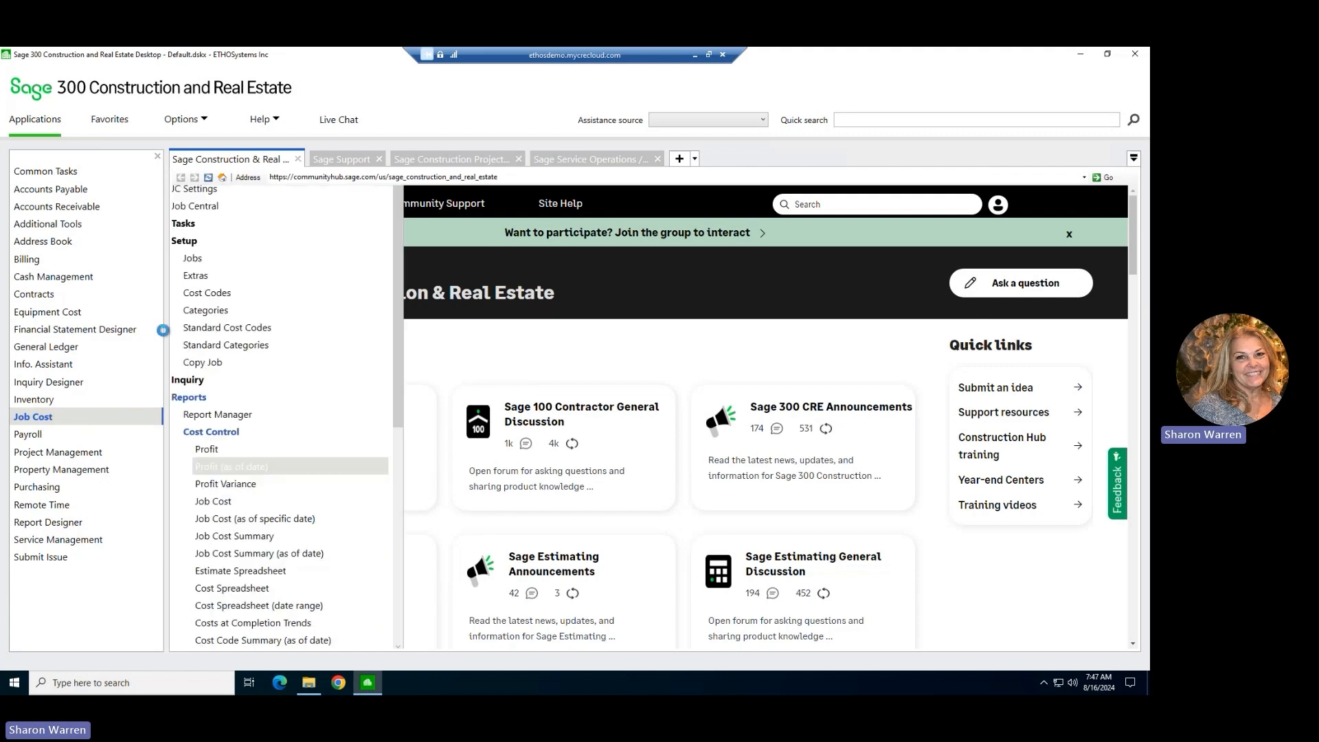